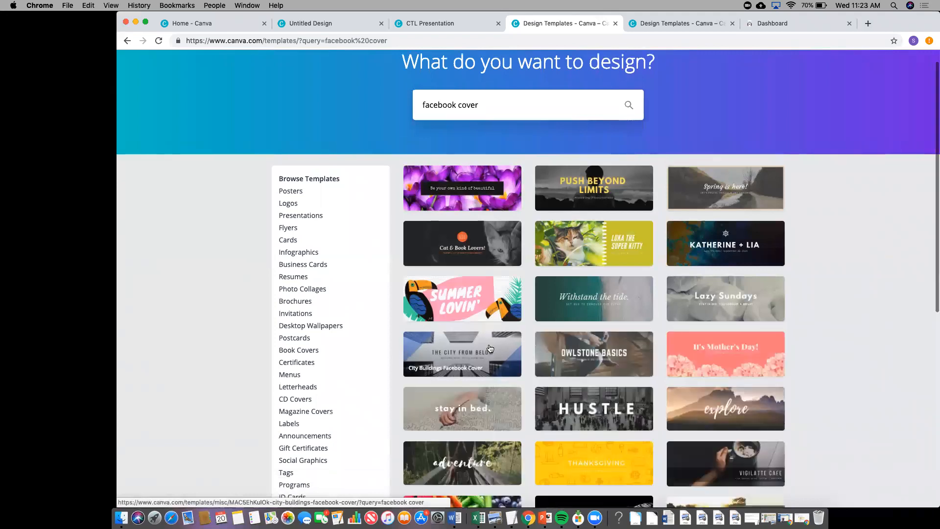
- Scroll to page 2 of the facebook cover results and pick the 'Go On An Adventure' template
scroll(489, 349, down, 1)
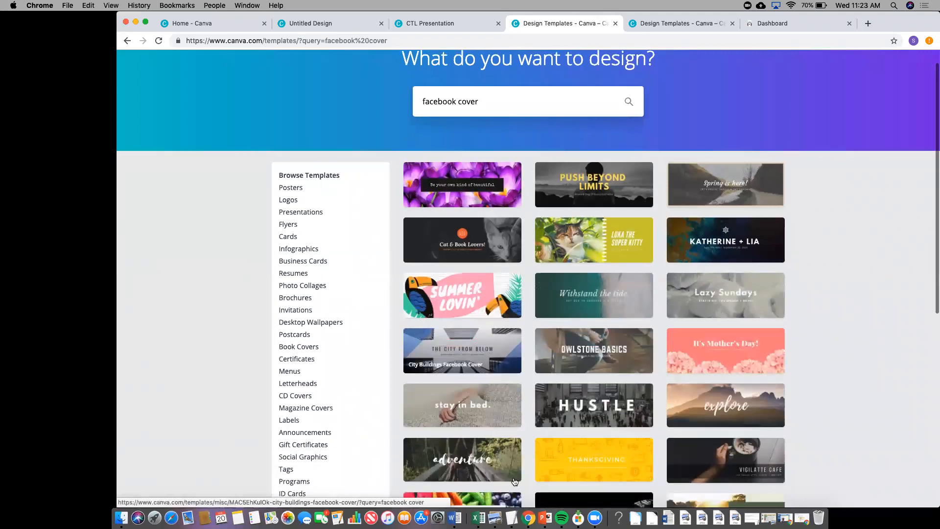
scroll(614, 427, down, 6)
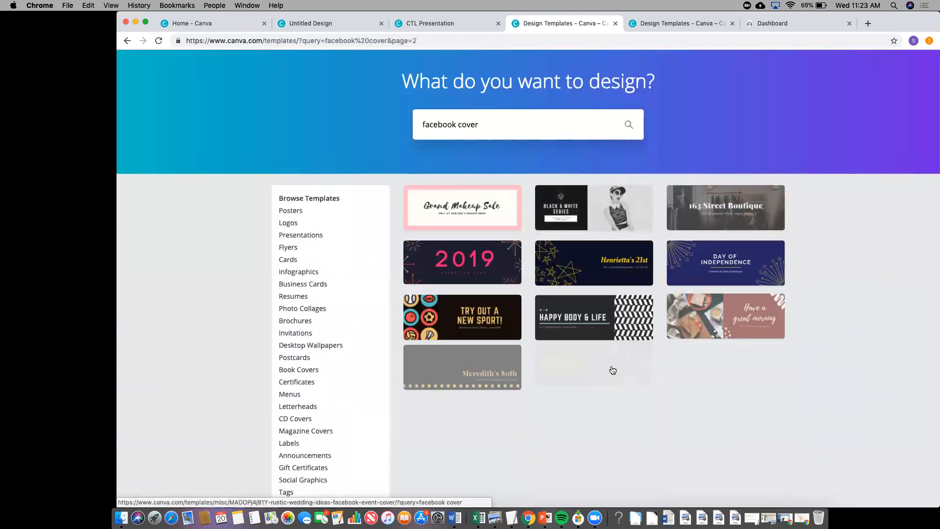
scroll(611, 289, down, 1)
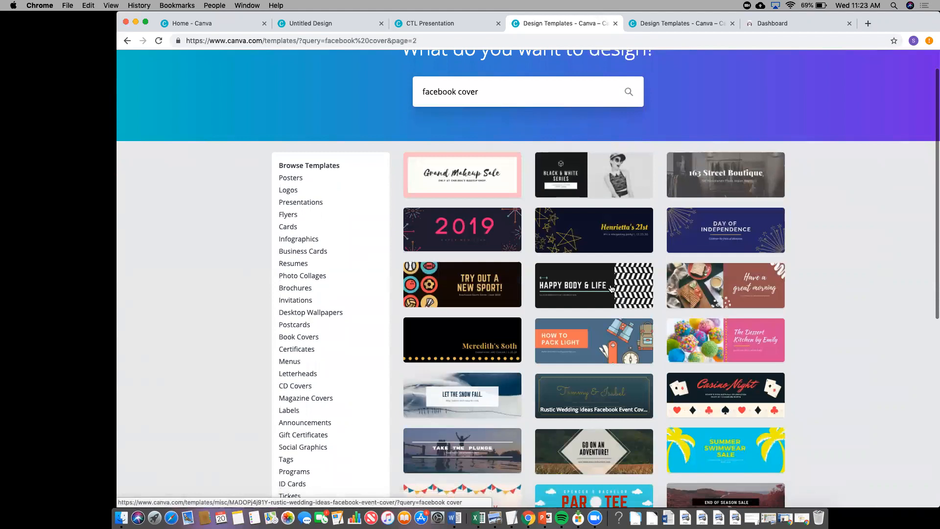
scroll(611, 289, down, 3)
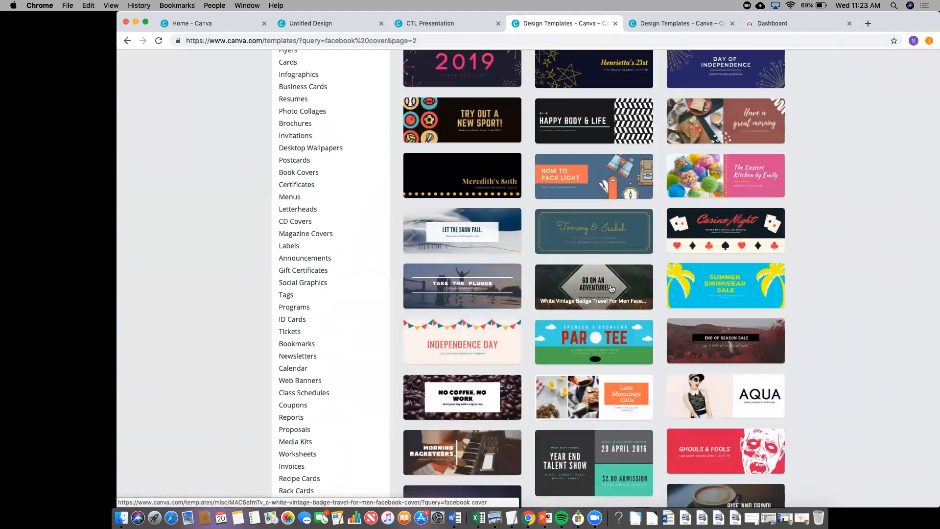
click(606, 285)
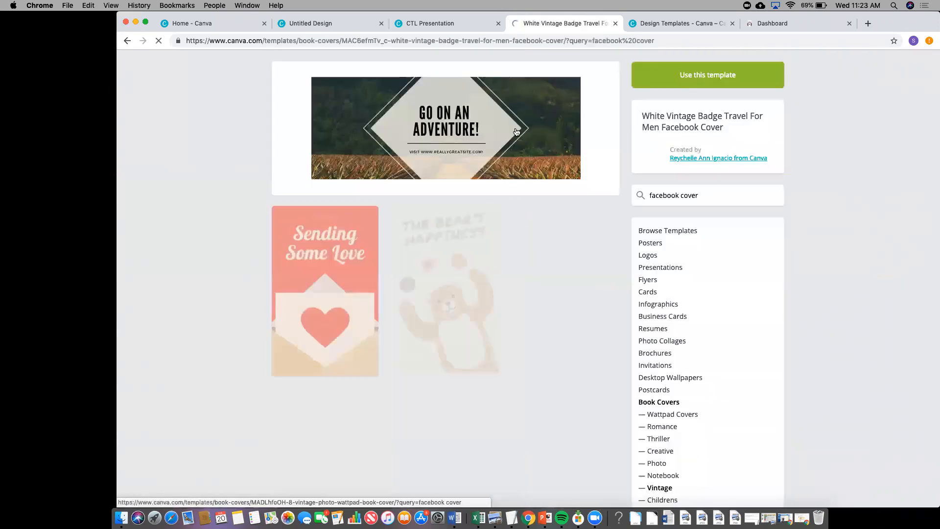
- Open the White Vintage Badge Travel For Men Facebook Cover template in the editor
click(606, 285)
click(663, 69)
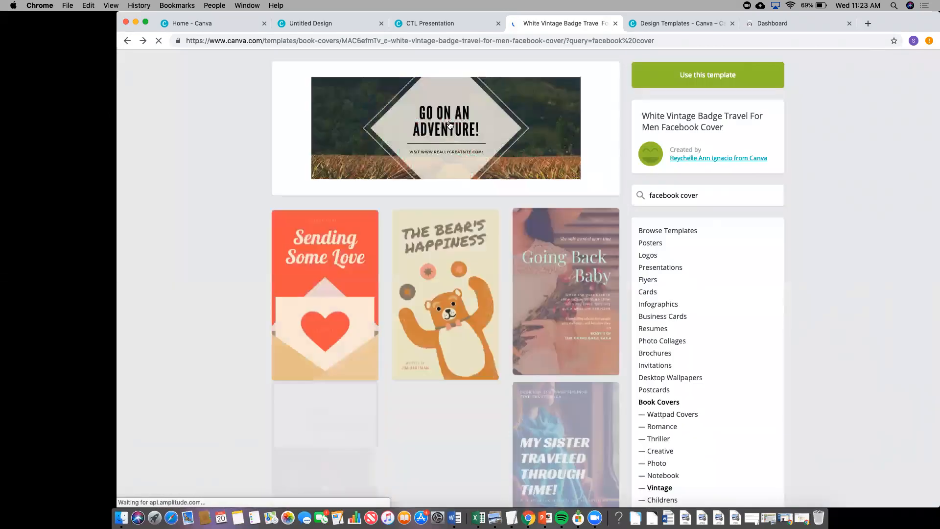
click(449, 124)
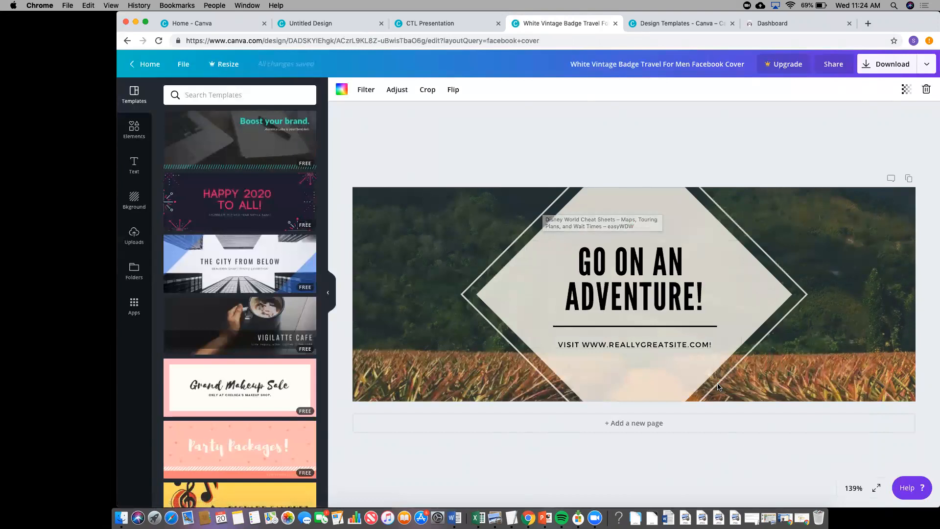
click(579, 258)
drag(579, 258, 709, 301)
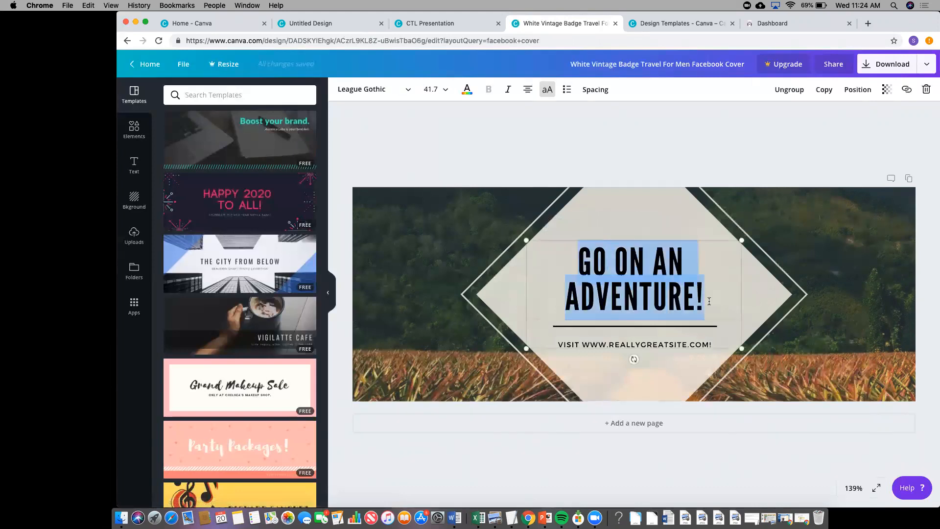
right_click(708, 300)
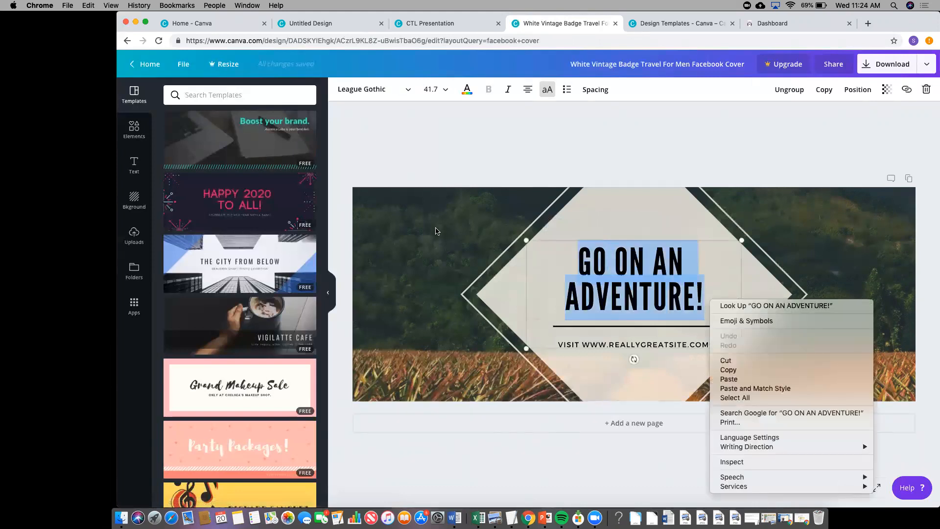
click(403, 228)
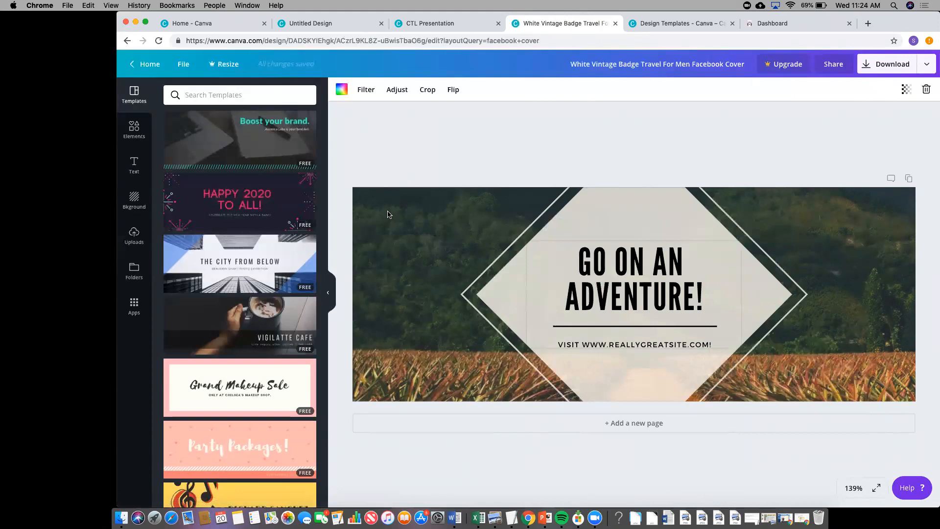
right_click(134, 192)
click(135, 201)
- Preview blue, green leaf, brick wall, brown and grey wood plank backgrounds on the cover
click(134, 199)
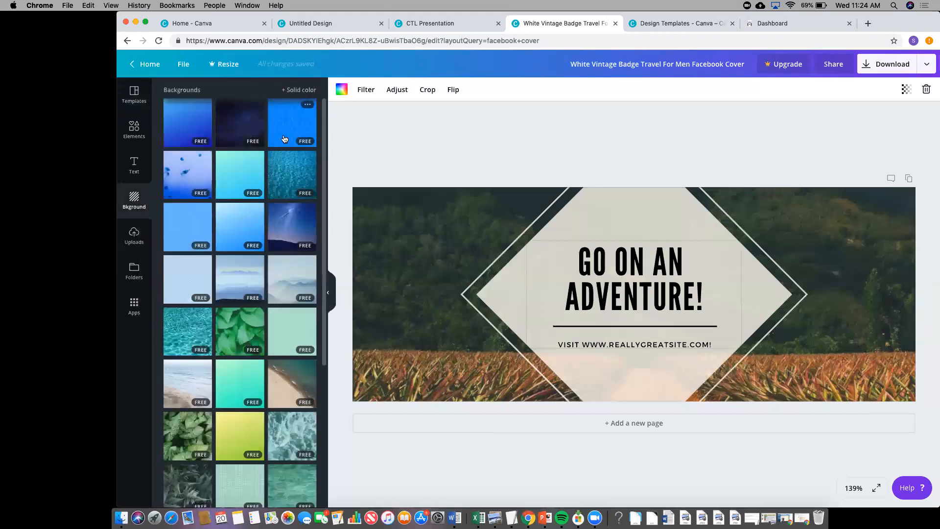
click(284, 138)
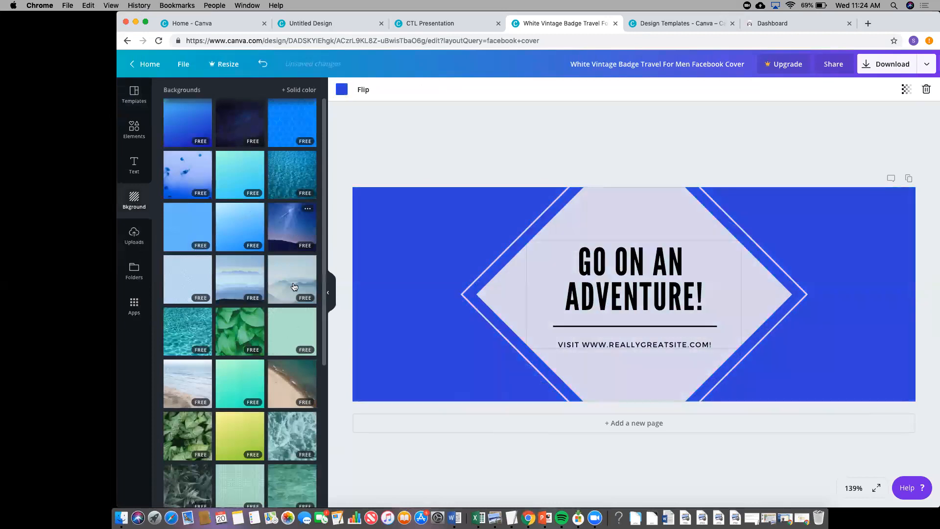
click(240, 325)
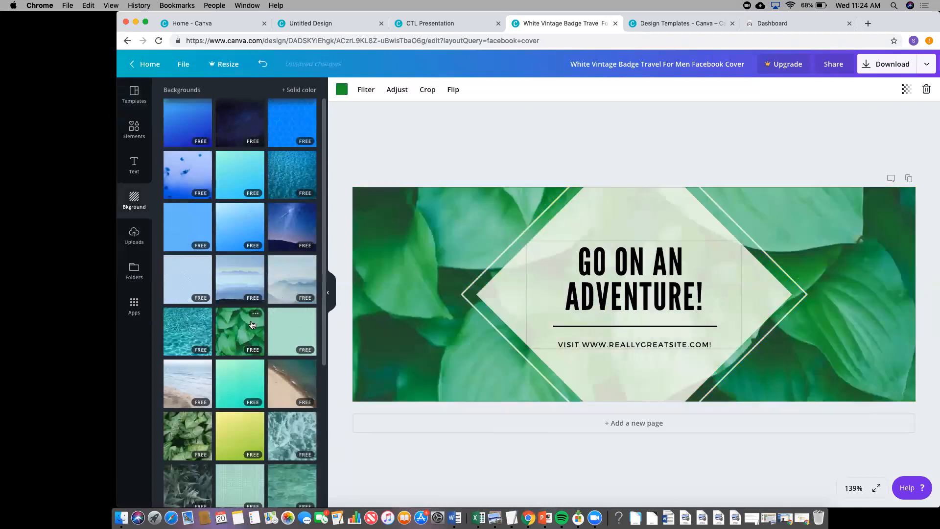
scroll(211, 372, down, 5)
scroll(205, 395, down, 3)
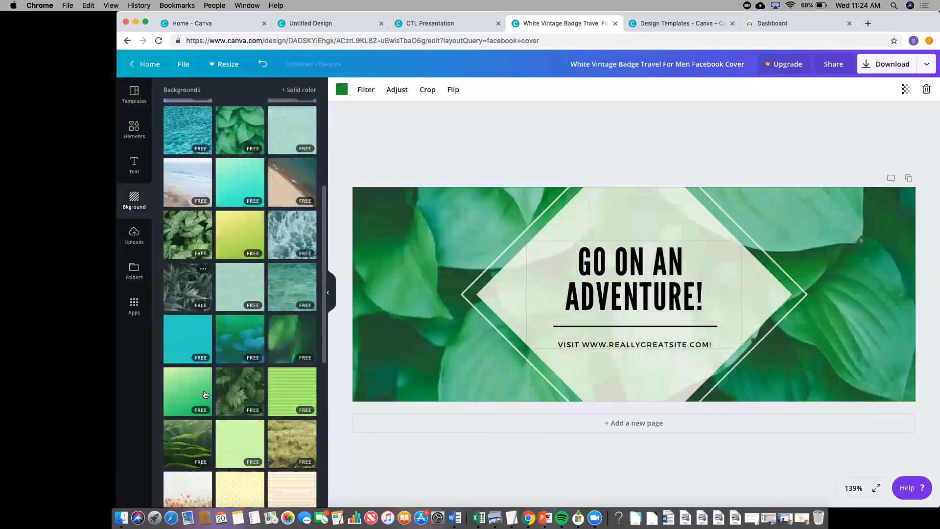
scroll(205, 394, down, 10)
click(232, 379)
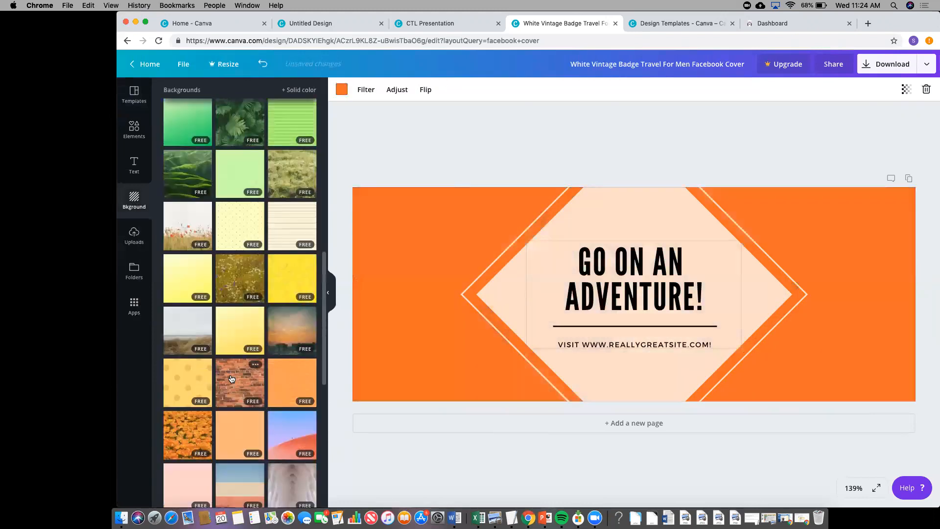
scroll(231, 379, down, 4)
scroll(232, 379, down, 4)
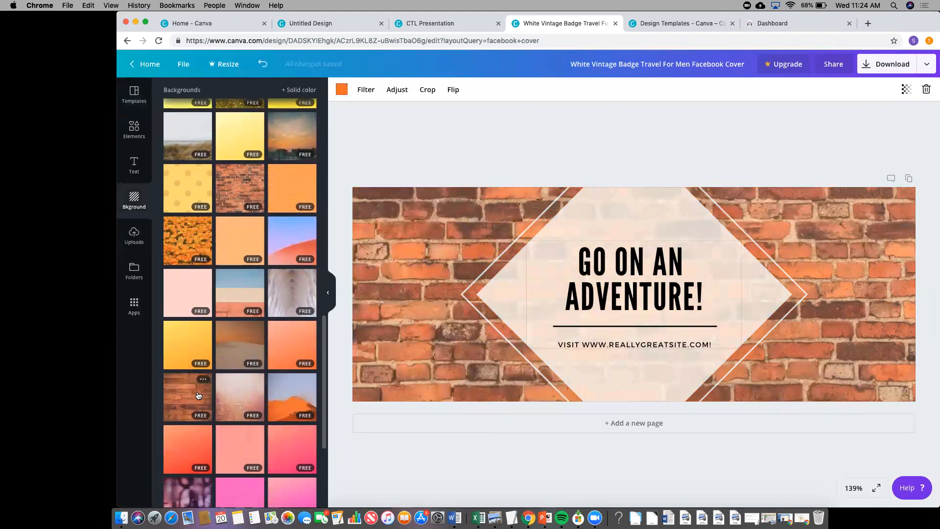
click(184, 402)
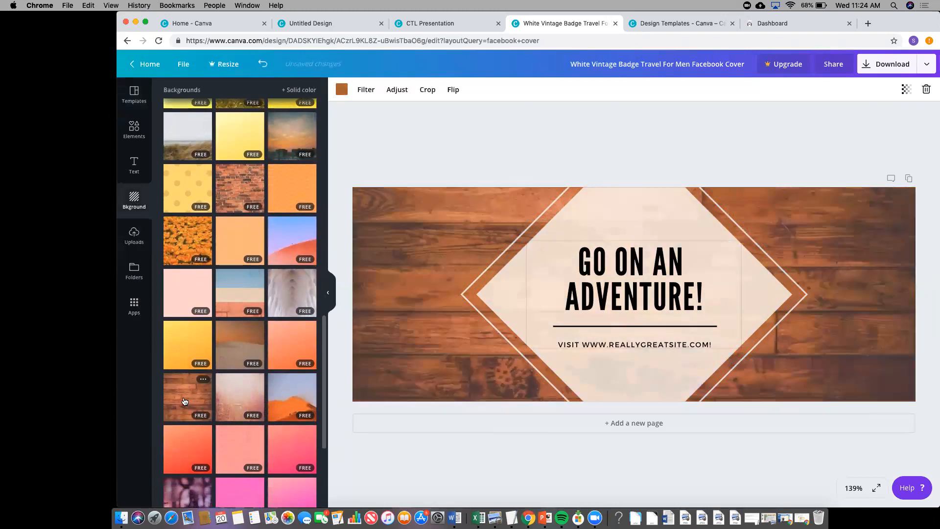
scroll(184, 402, down, 1)
scroll(185, 401, down, 6)
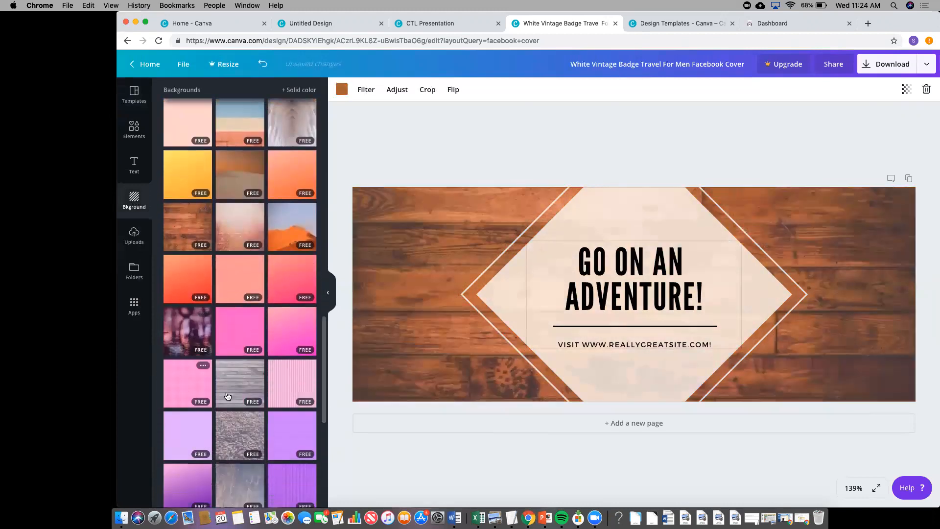
click(227, 392)
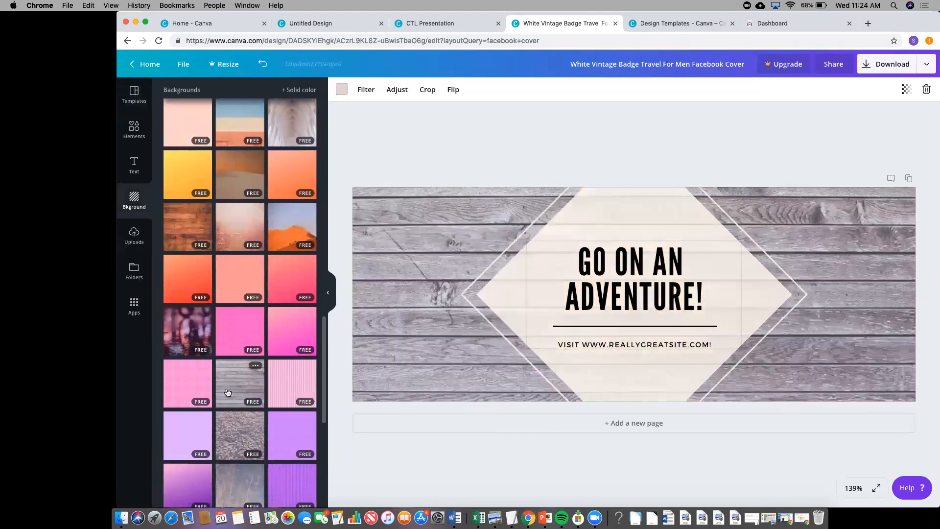
- Apply the purple concentric-circles pattern as the cover's background
scroll(227, 389, down, 7)
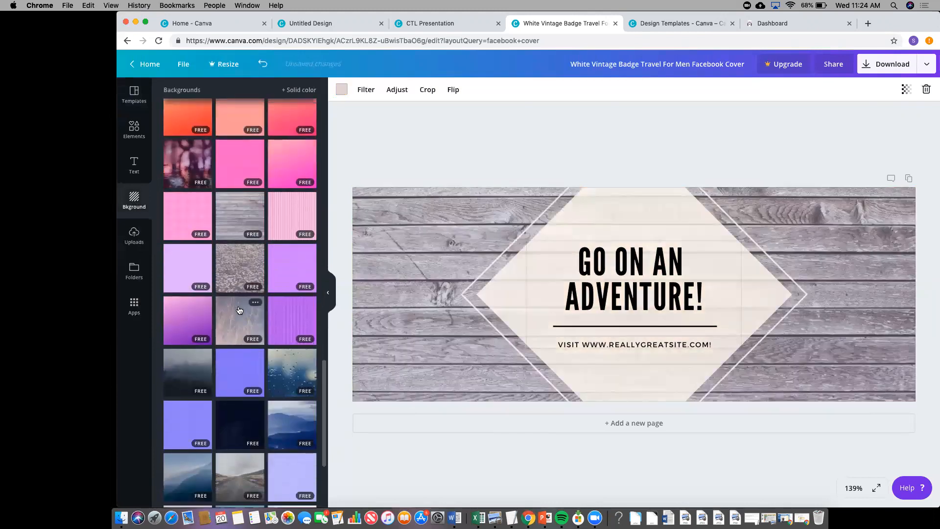
click(238, 310)
click(228, 379)
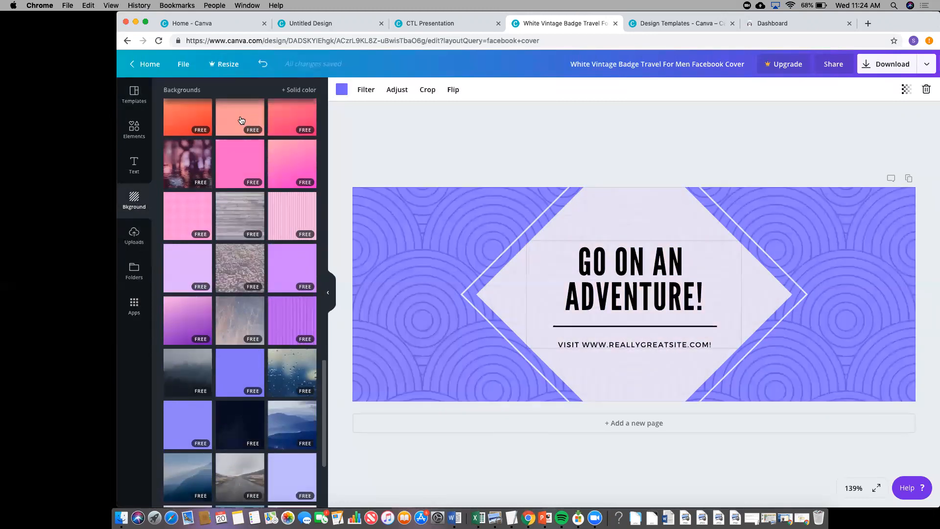
scroll(243, 120, up, 8)
scroll(241, 120, up, 15)
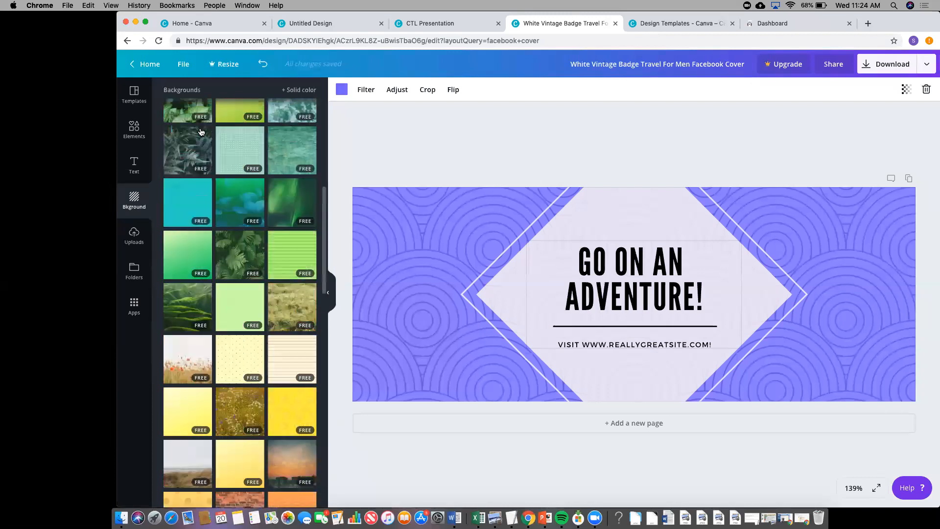
- Search Elements > Photos for 'books' and browse the results
click(138, 136)
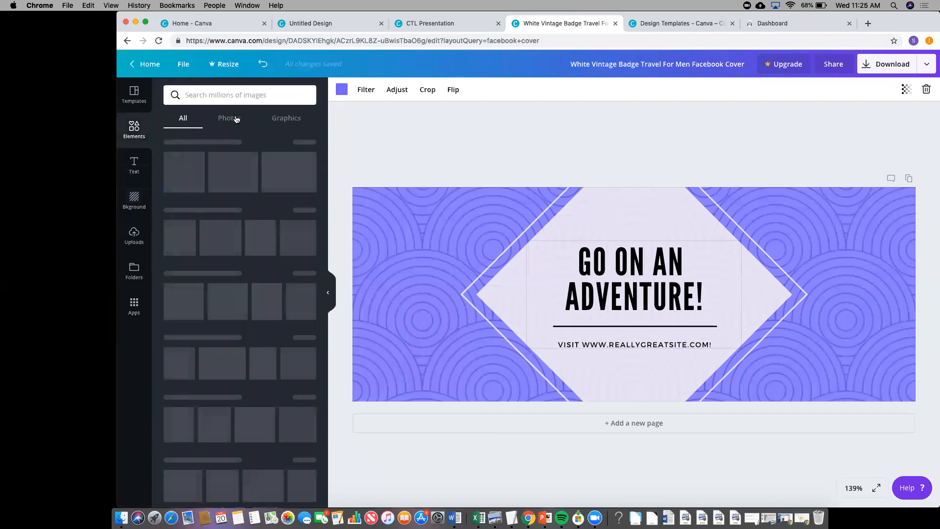
click(236, 118)
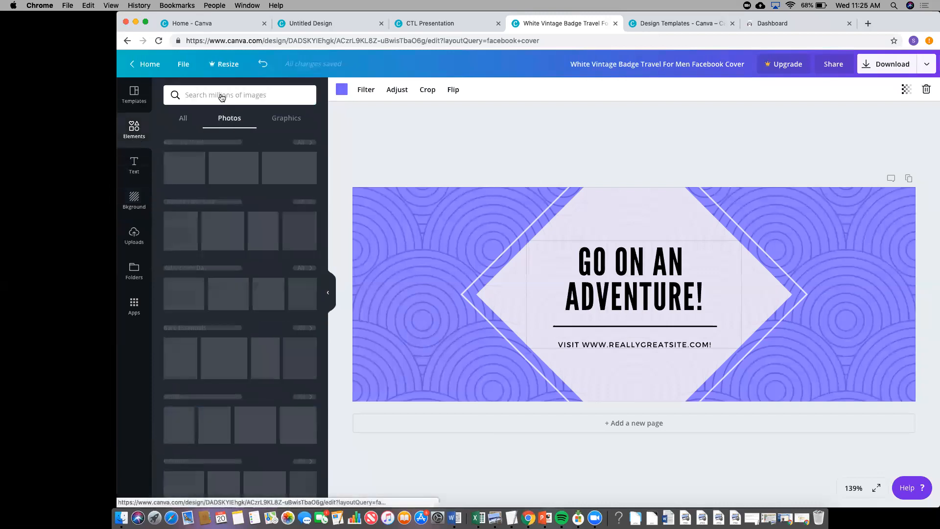
click(221, 94)
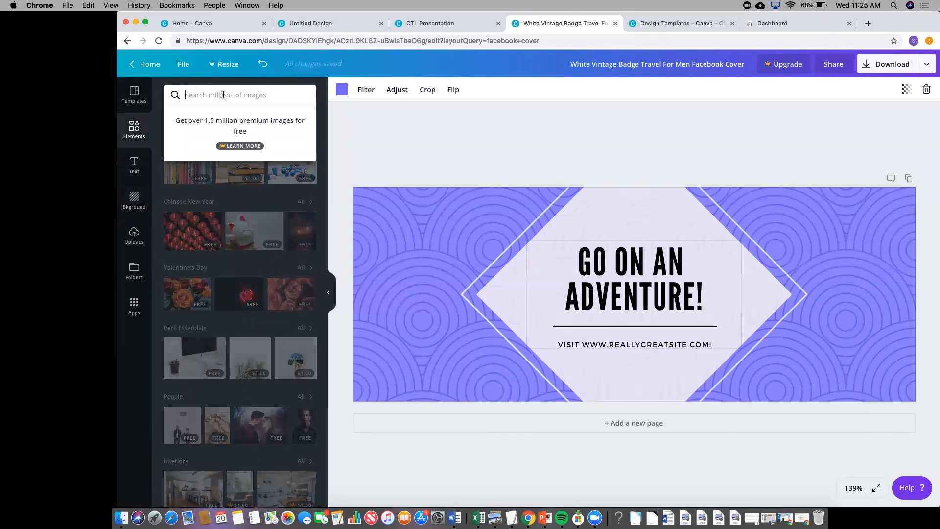
text(books)
key(Return)
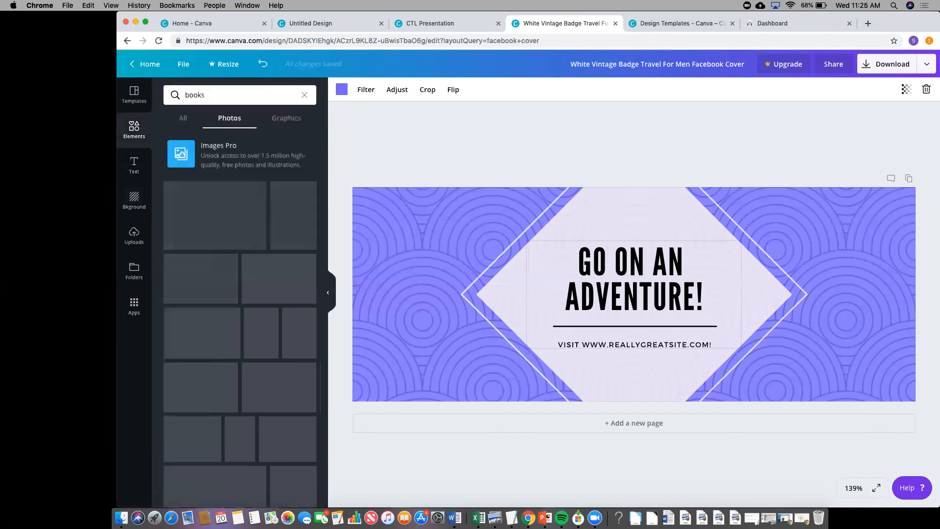
scroll(220, 243, down, 1)
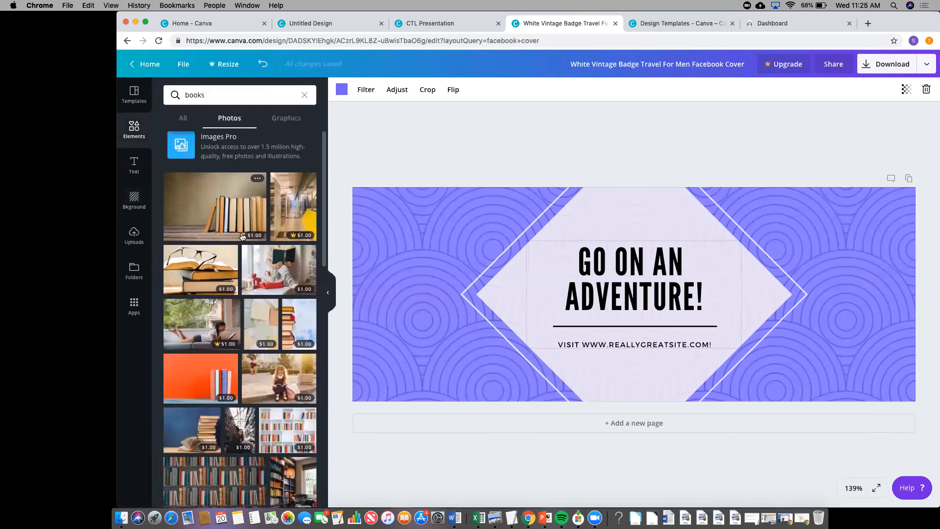
scroll(240, 236, down, 5)
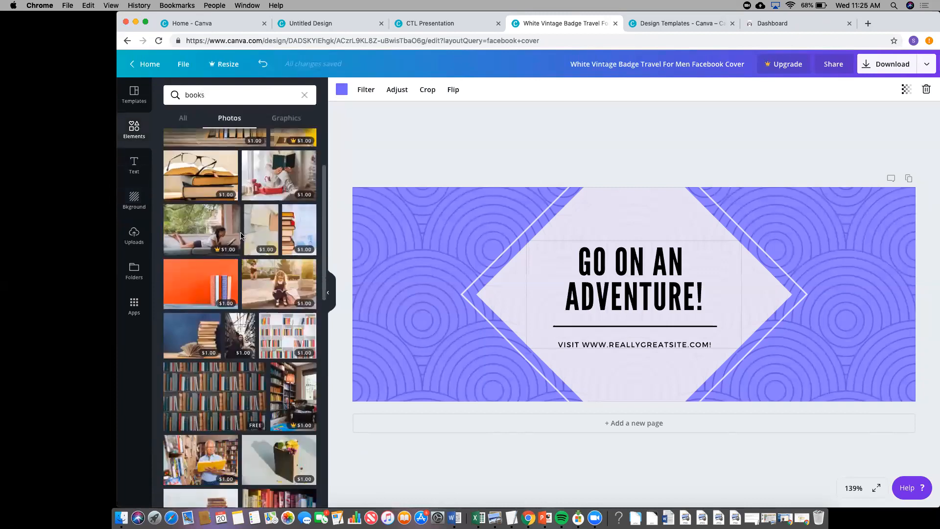
scroll(240, 236, down, 5)
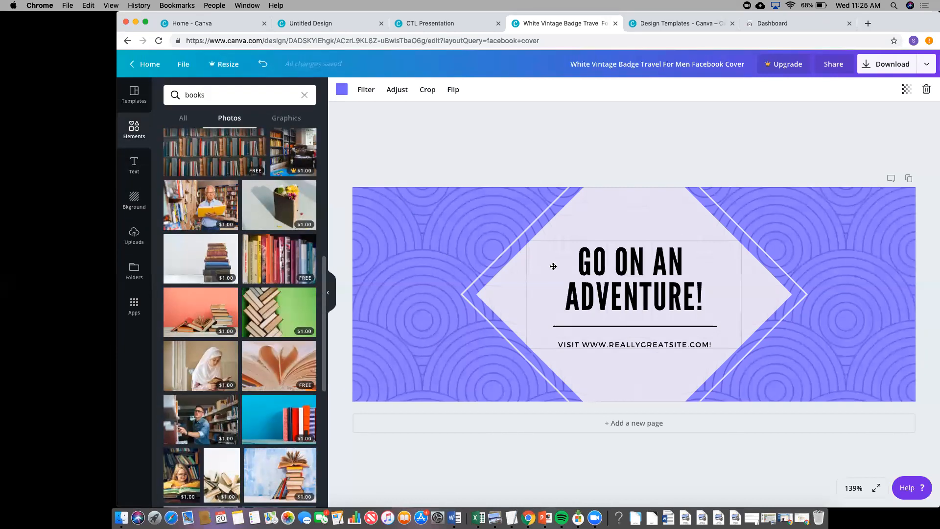
- Place the bookshelf photo and stretch it to fill the whole banner
key(Delete)
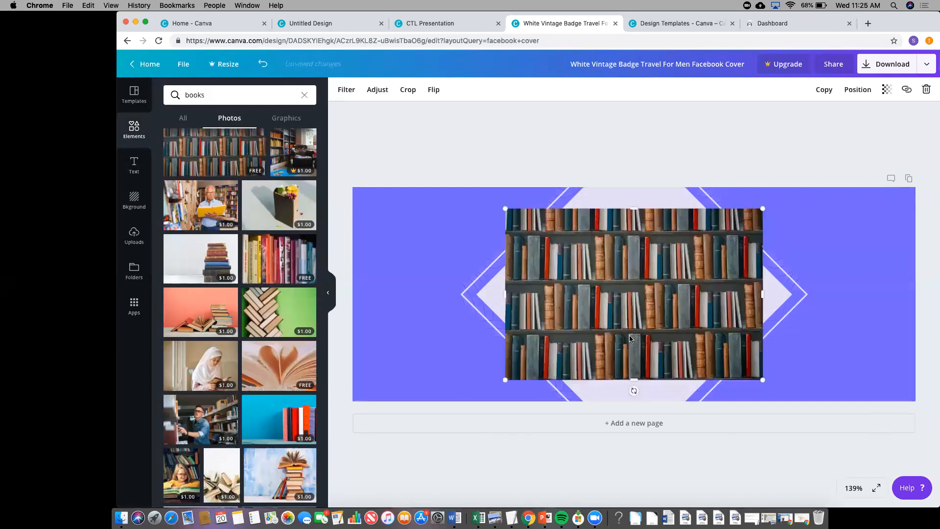
drag(632, 339, 599, 339)
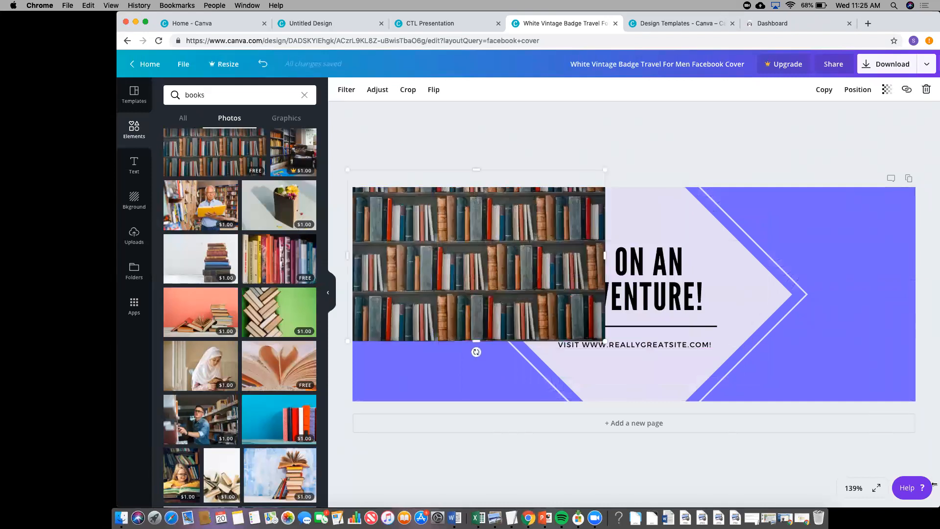
drag(933, 489, 906, 503)
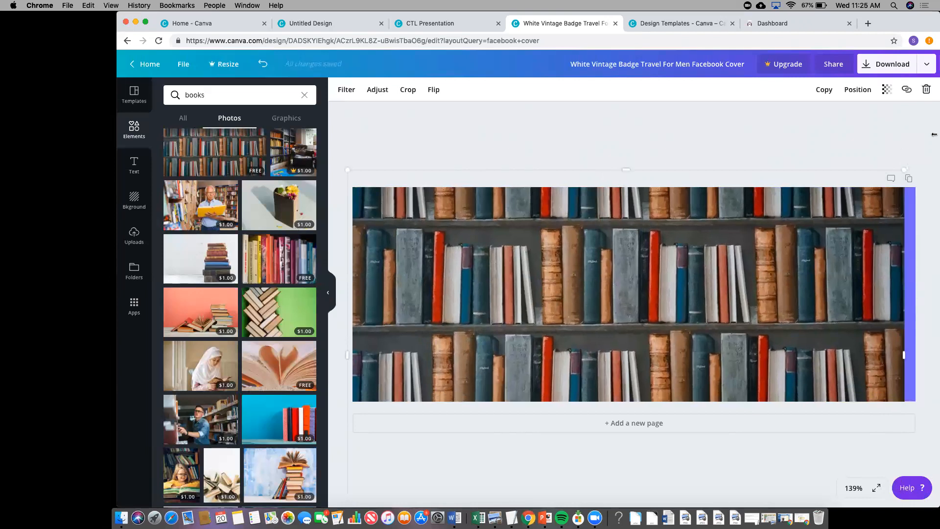
drag(904, 170, 933, 134)
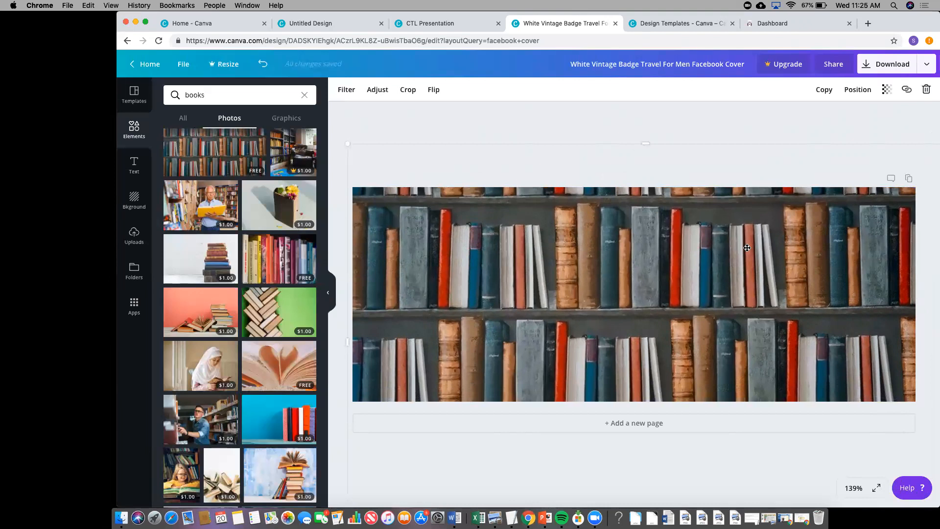
- Send the photo backward twice, behind the title and the diamond badge
click(855, 90)
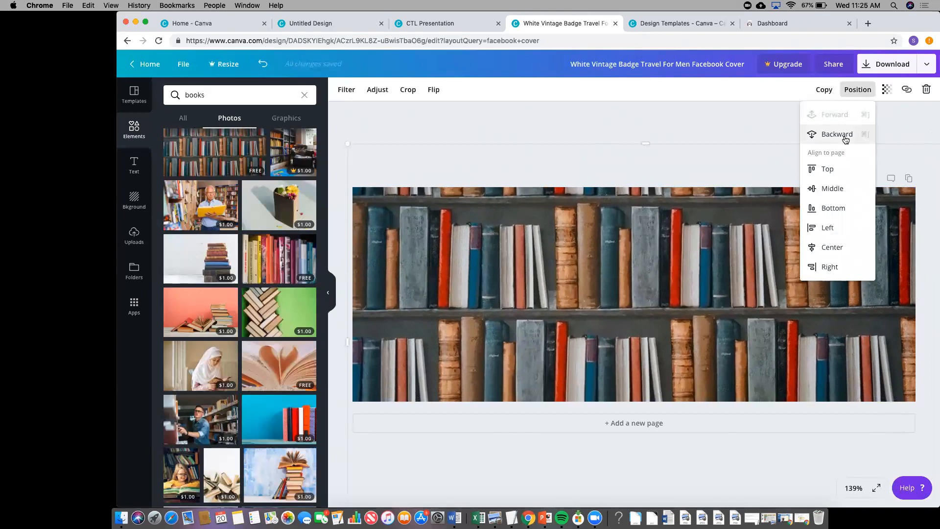
click(845, 139)
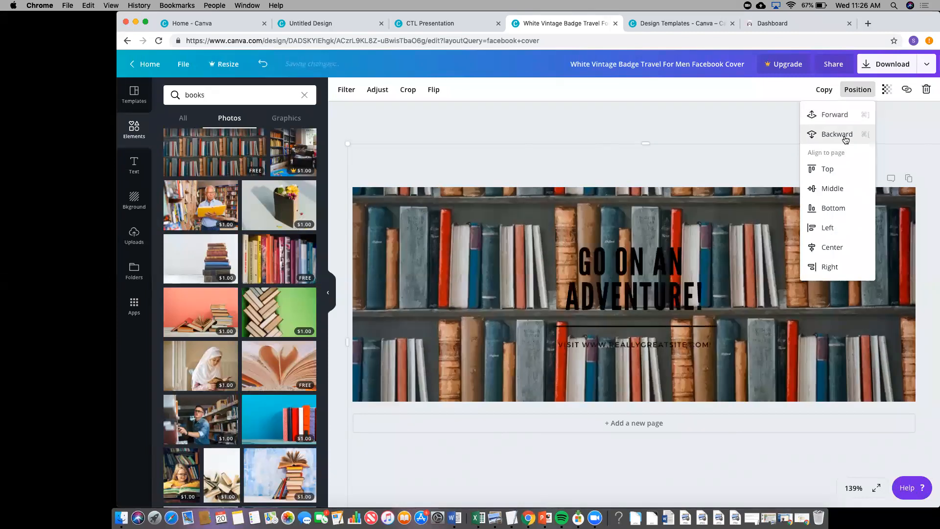
click(844, 135)
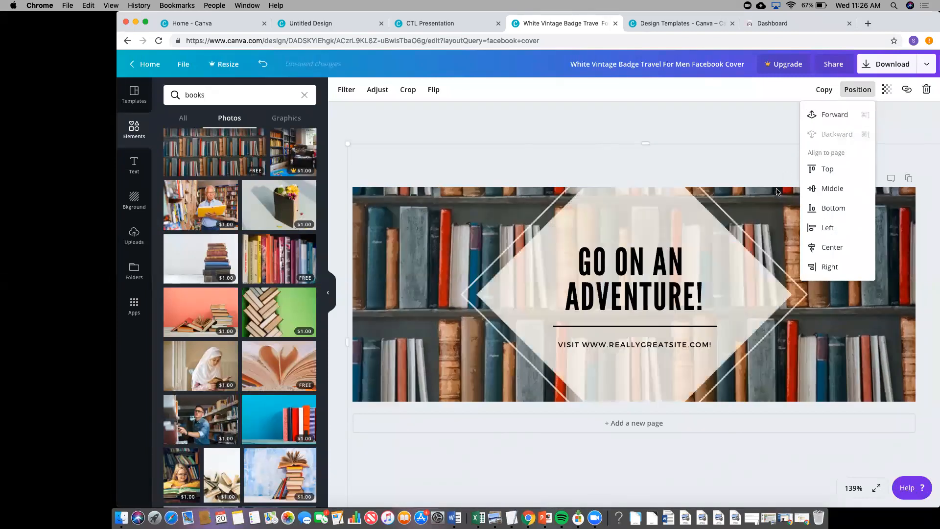
click(557, 264)
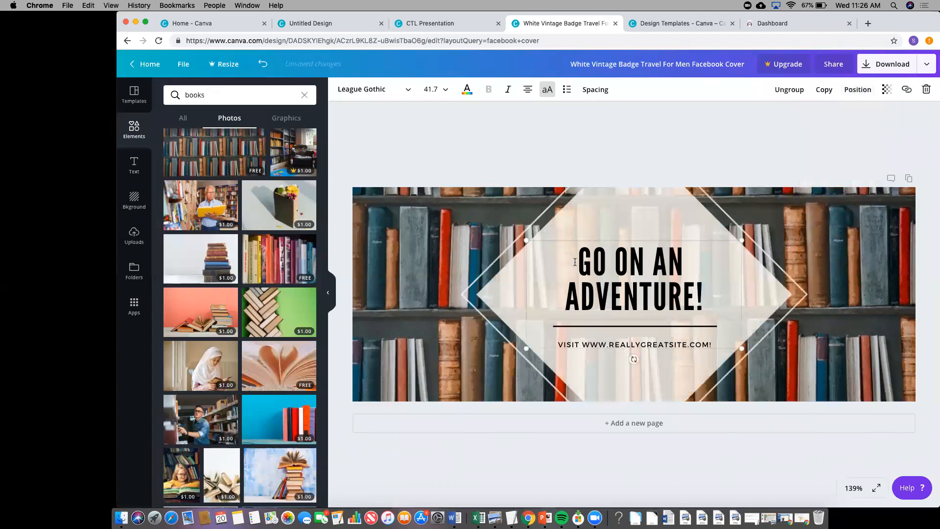
- Replace the headline with 'AMERICAN LITERATURE'
triple_click(574, 262)
text(AMERICAN LITE)
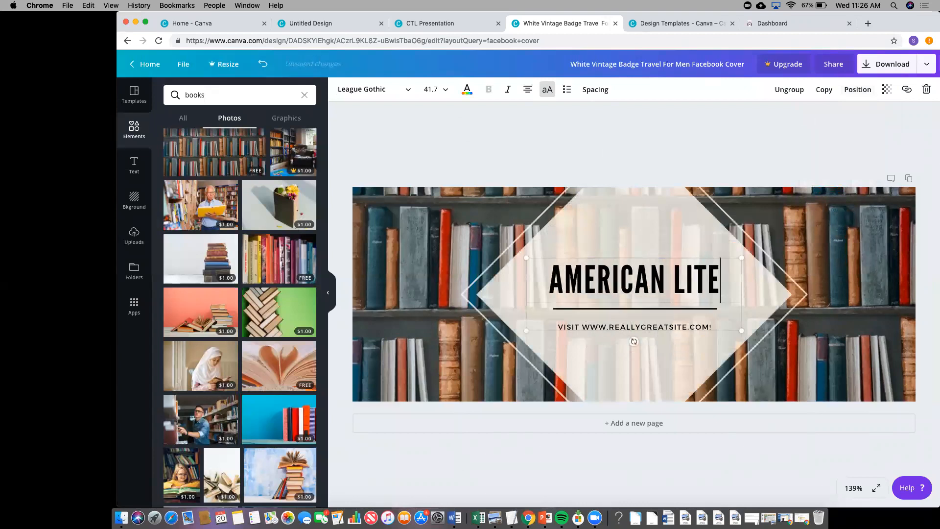
text(RATURE)
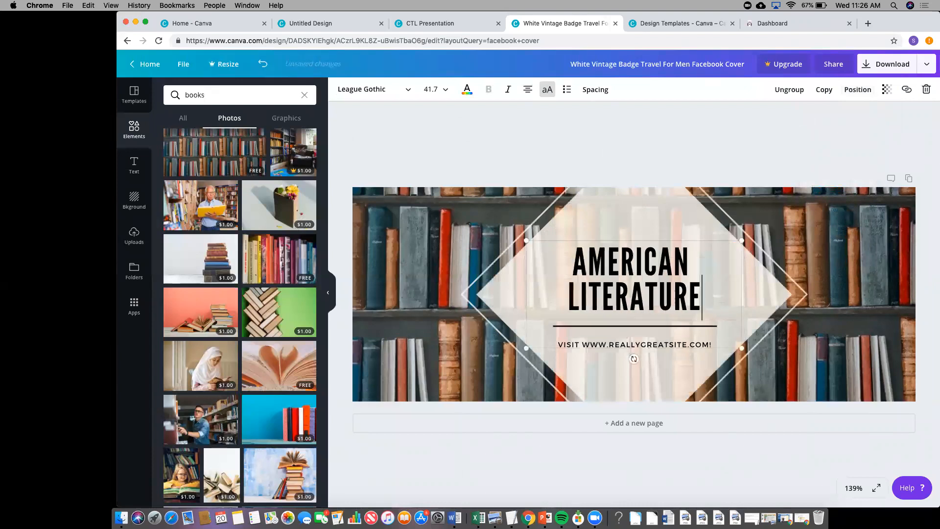
click(581, 286)
drag(574, 258, 708, 306)
click(597, 212)
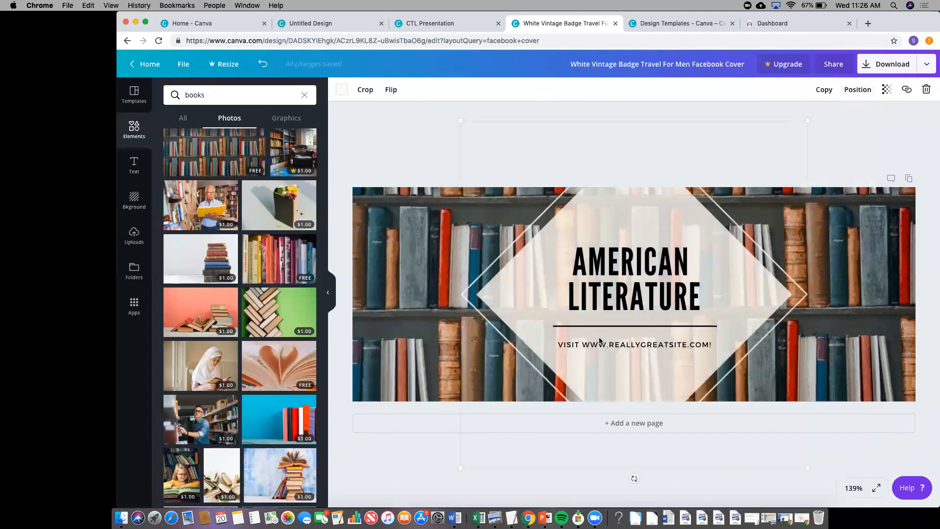
- Add a new paragraph text box over the title
click(599, 343)
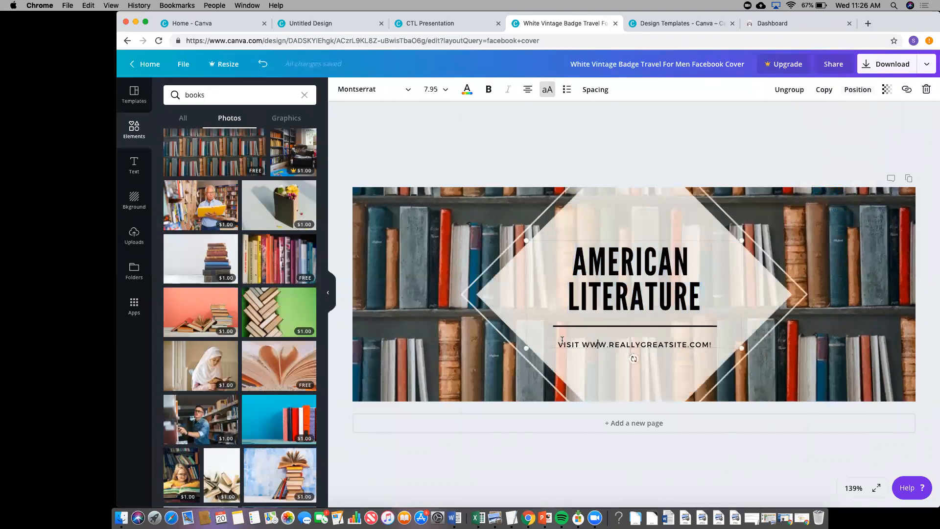
click(597, 213)
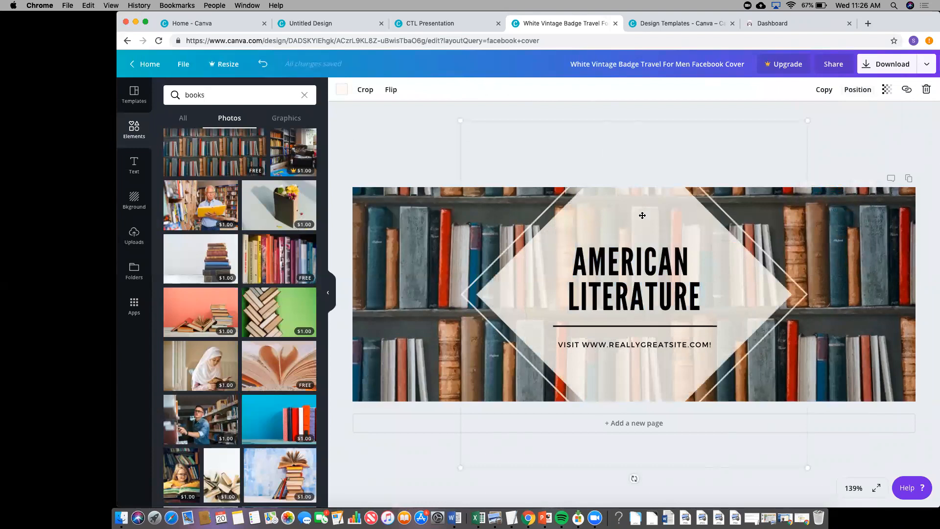
key(t)
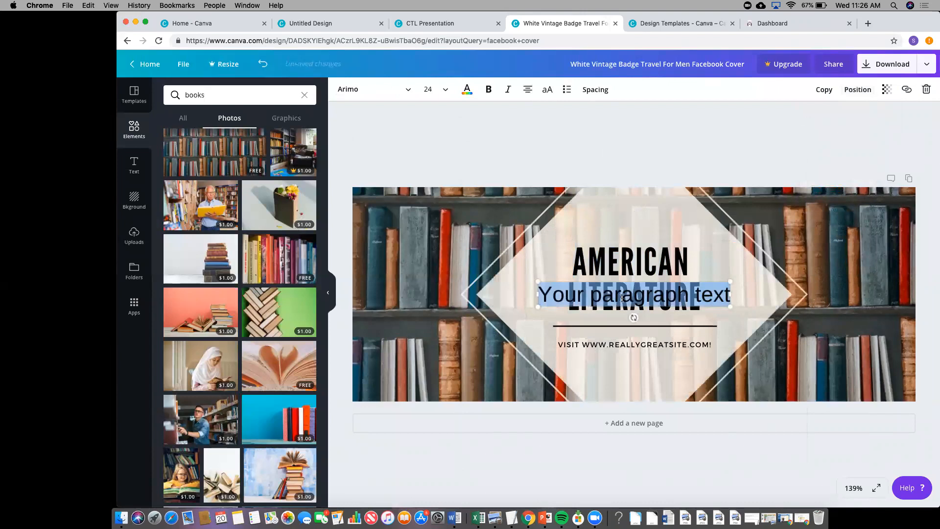
click(562, 284)
- Put 'EN 4322' in the new text box at the top of the badge
drag(561, 281, 734, 222)
key(BackSpace)
key(BackSpace)
text(E)
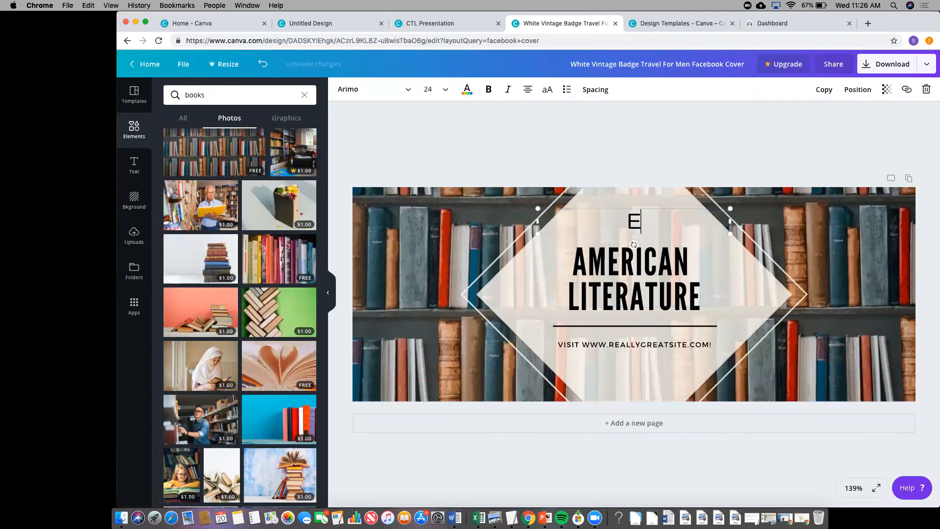
text(N 4322)
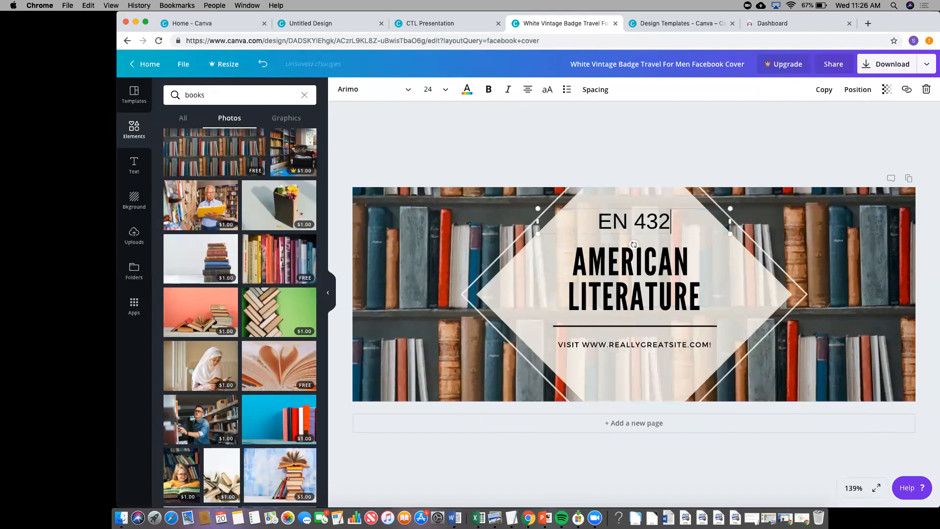
drag(685, 208, 685, 193)
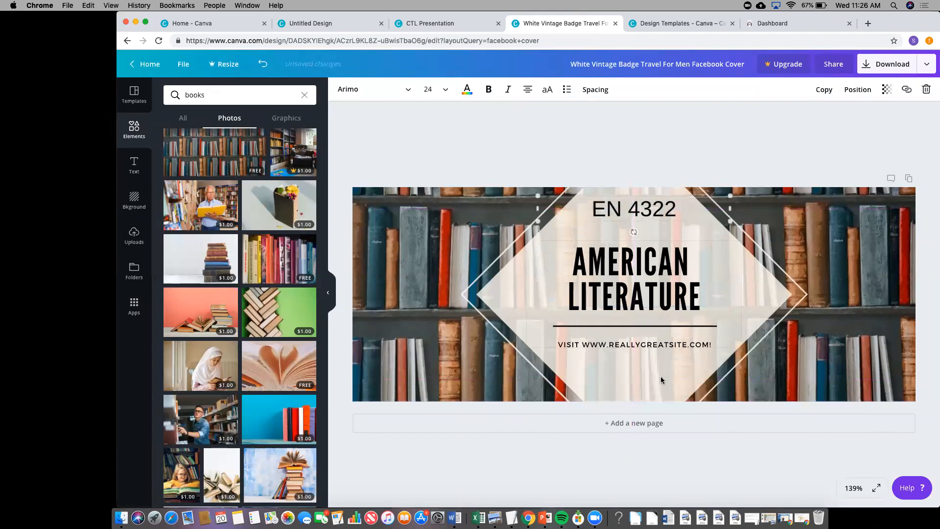
click(661, 335)
- Replace the website line below the divider with the instructor's name
click(557, 341)
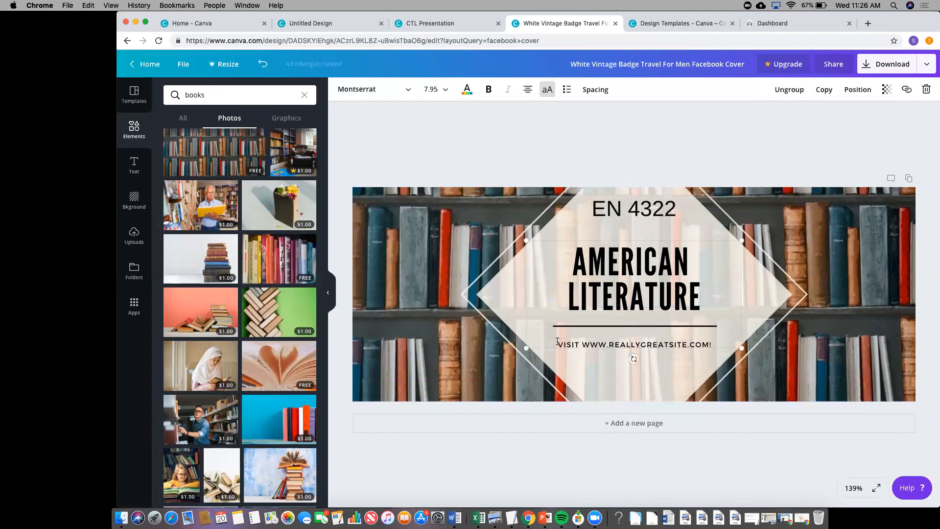
drag(557, 341, 713, 344)
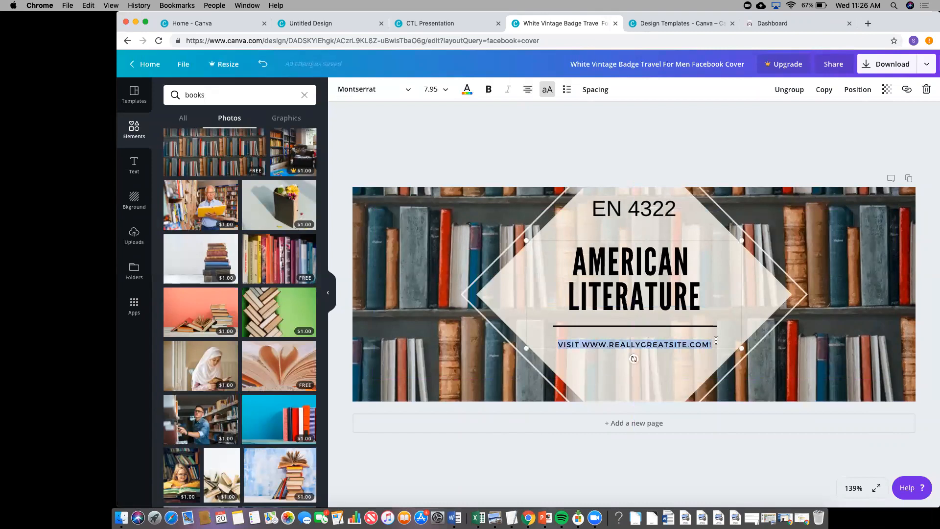
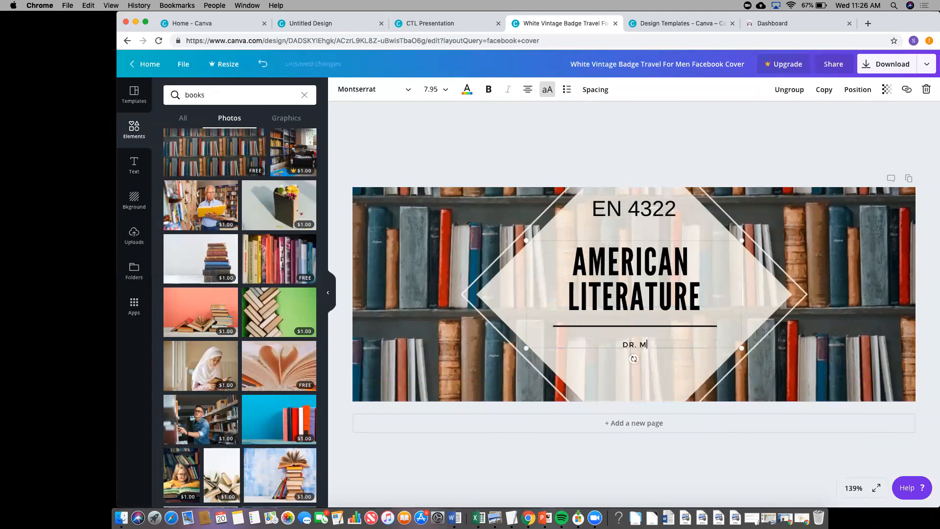
click(587, 345)
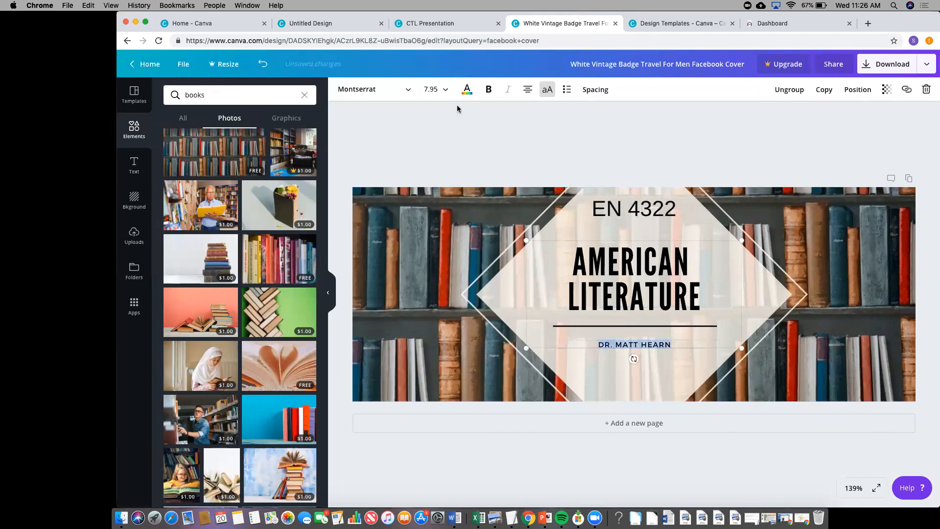
- Set the instructor name's font size to 16 after trying 32 and 21
click(430, 89)
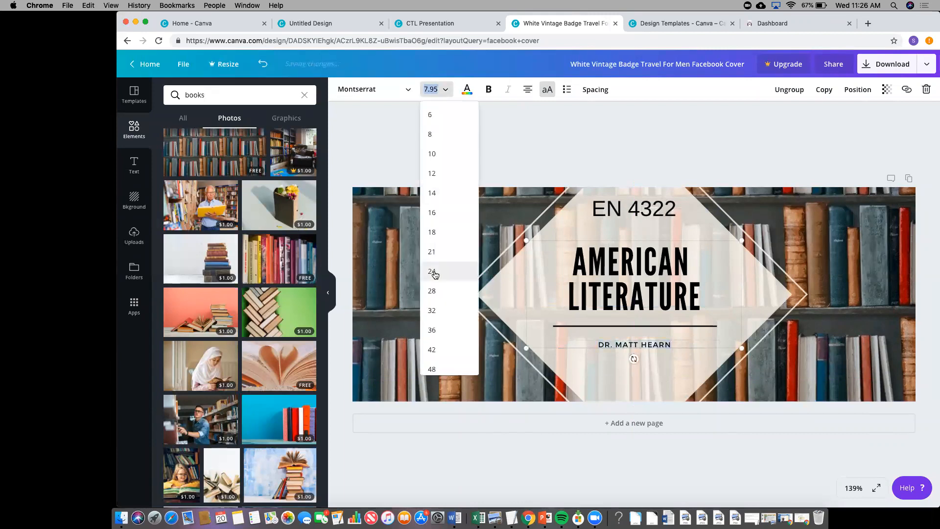
click(441, 309)
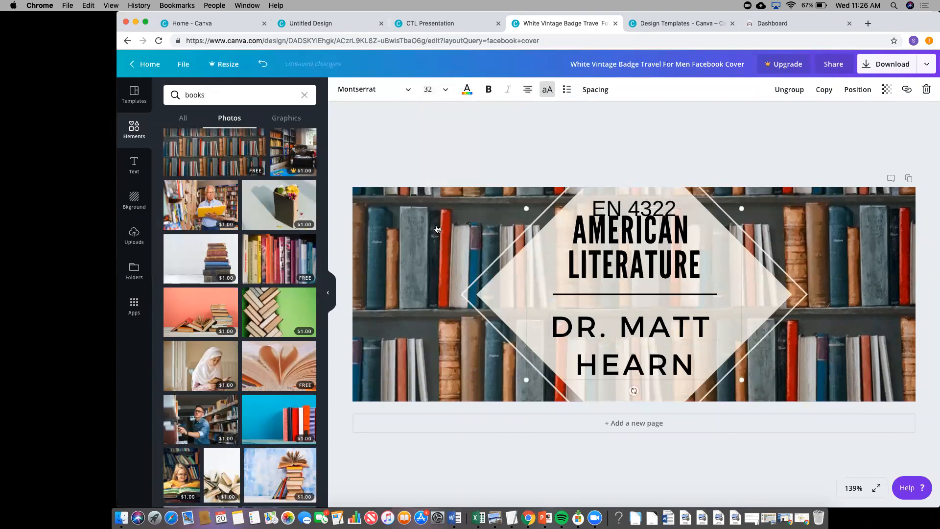
click(445, 89)
click(439, 180)
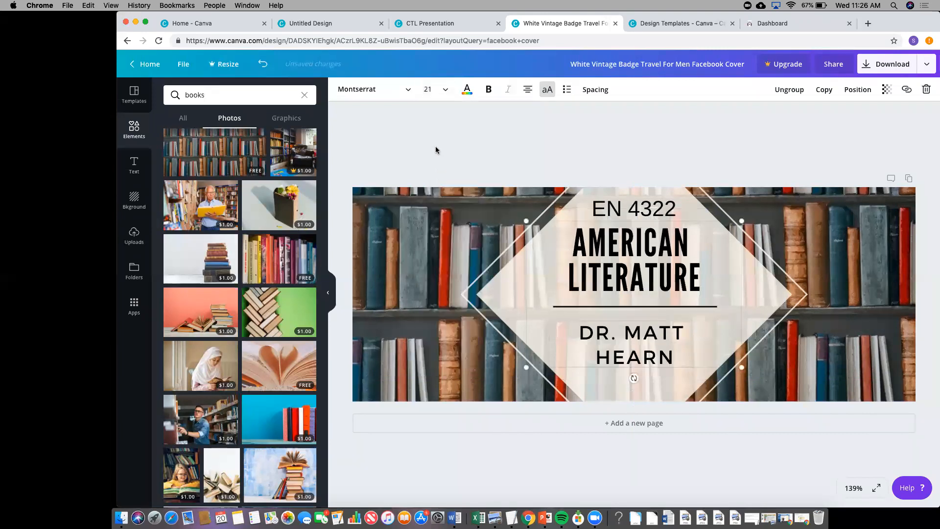
click(431, 89)
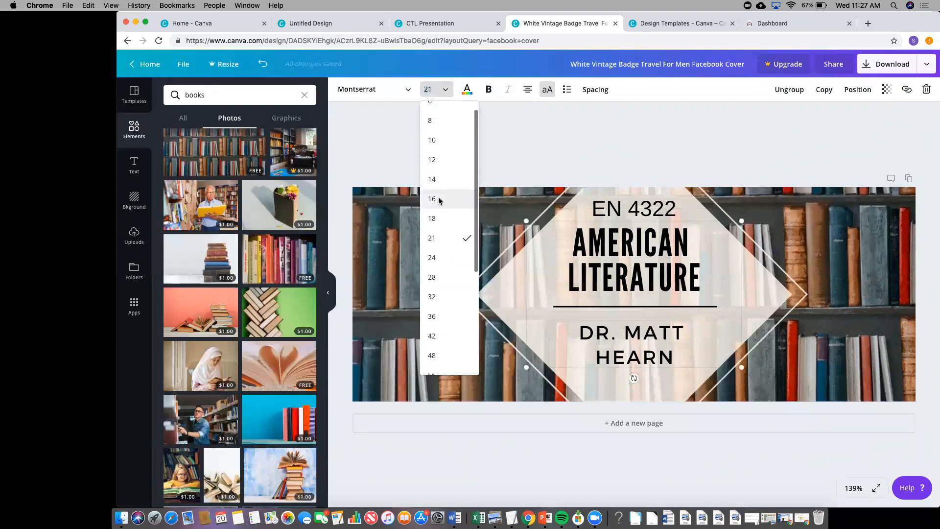
click(439, 199)
click(822, 246)
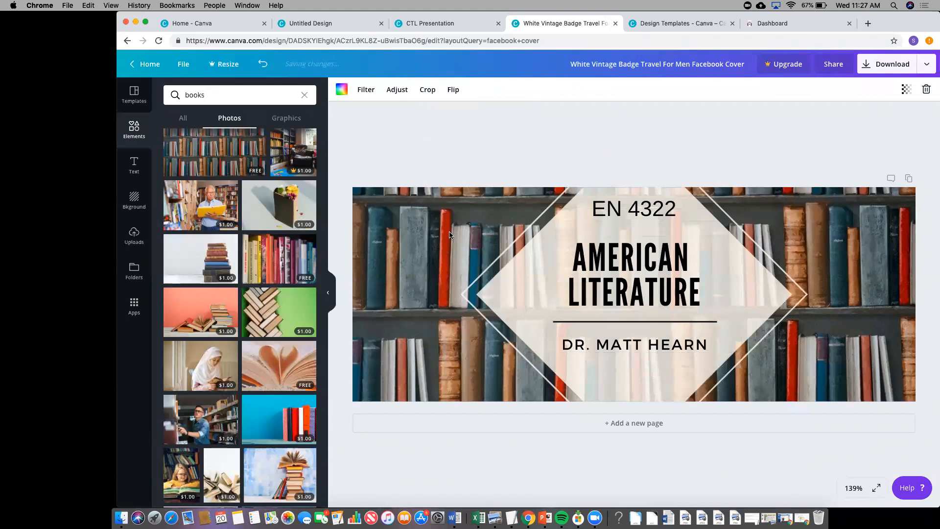
- Change the diamond badge's fill to light grey
double_click(547, 267)
click(513, 261)
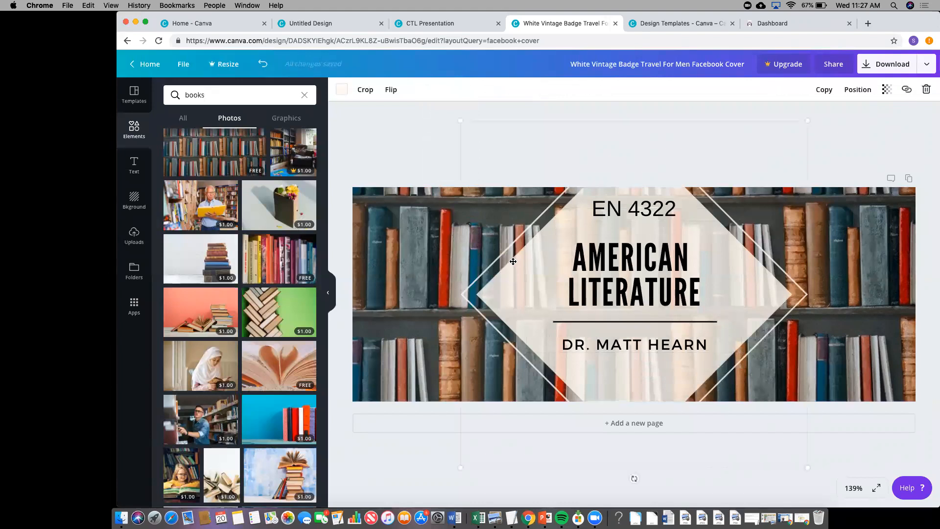
click(341, 89)
click(442, 147)
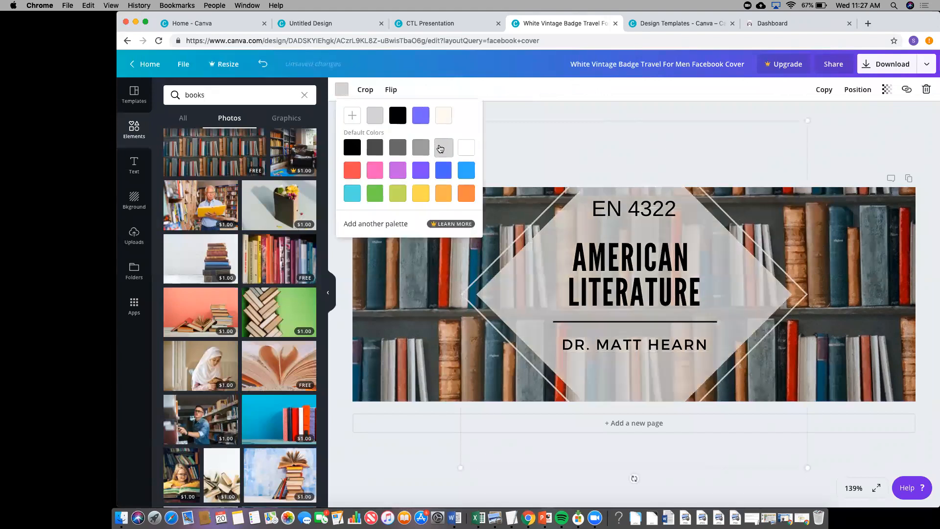
click(393, 328)
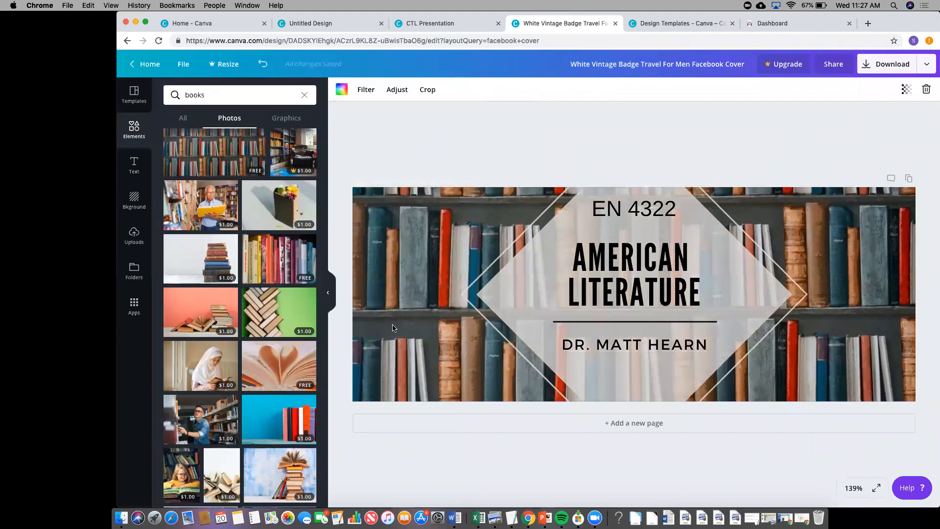
- Make the AMERICAN LITERATURE title text red
click(569, 254)
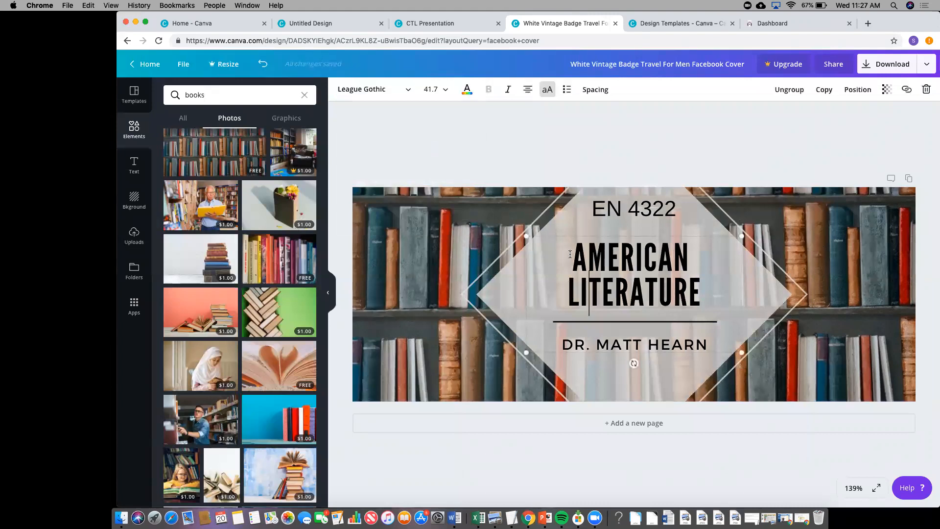
triple_click(691, 298)
click(467, 90)
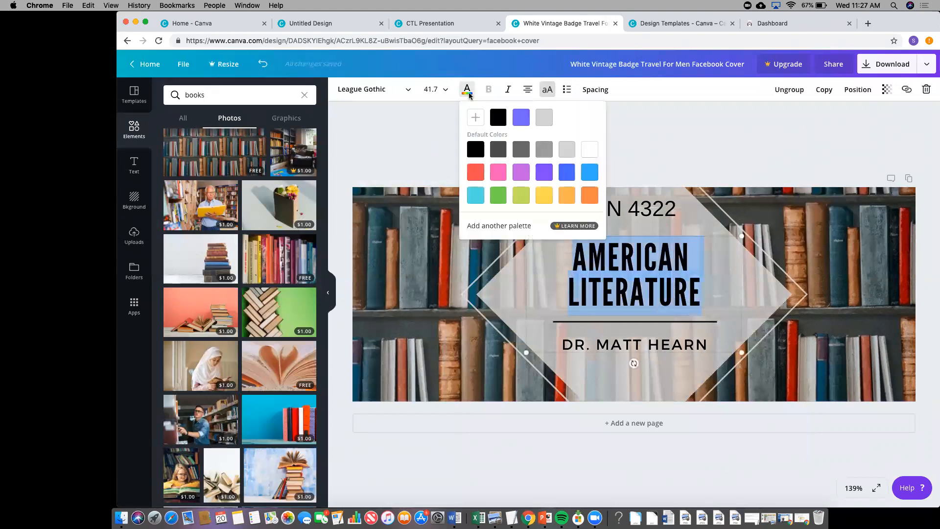
click(475, 181)
click(399, 315)
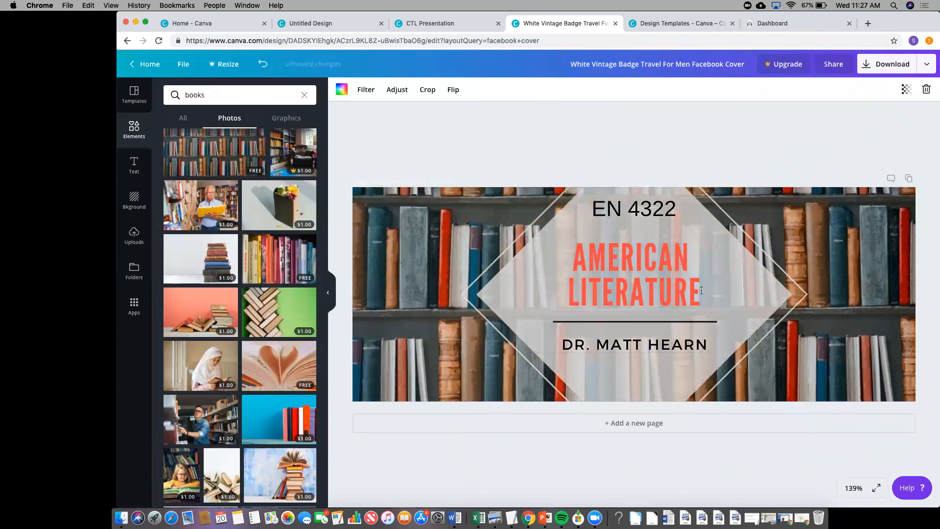
- Delete the pale diamond frame from the cover
double_click(601, 276)
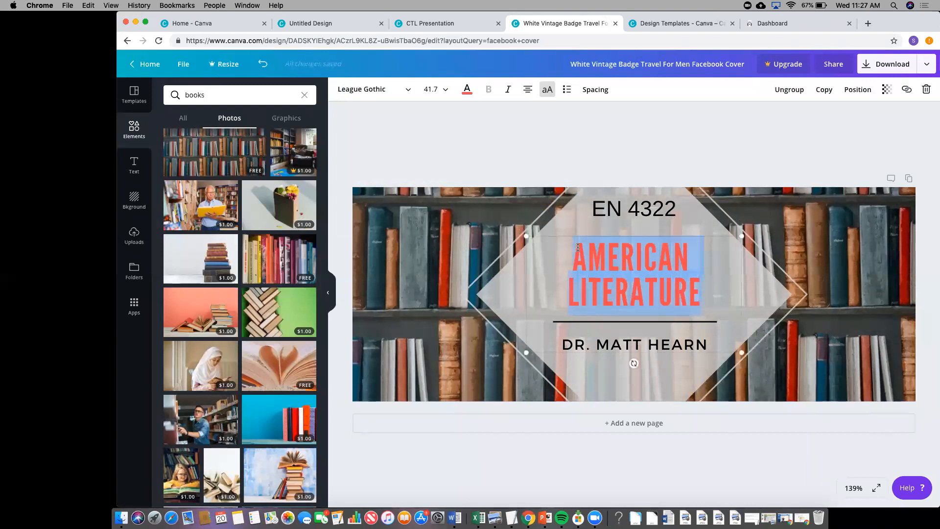
click(480, 240)
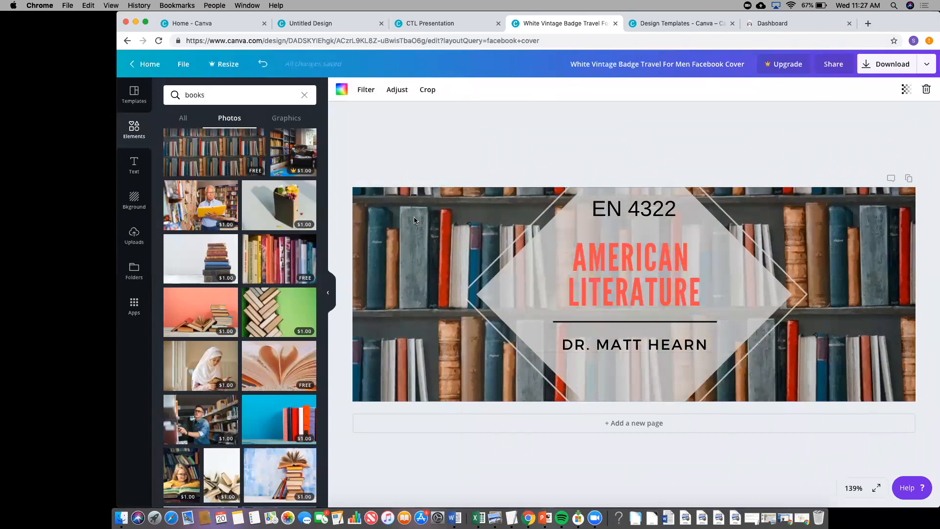
click(555, 228)
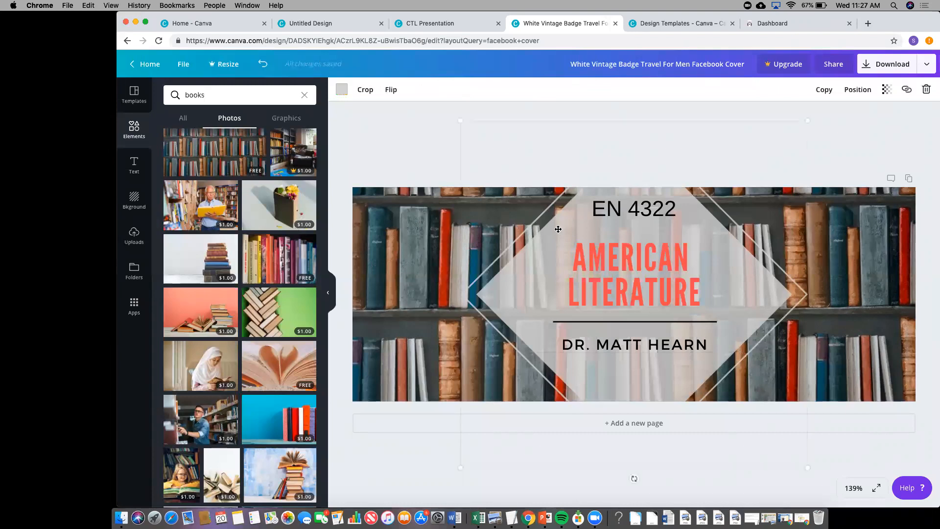
key(Delete)
click(631, 243)
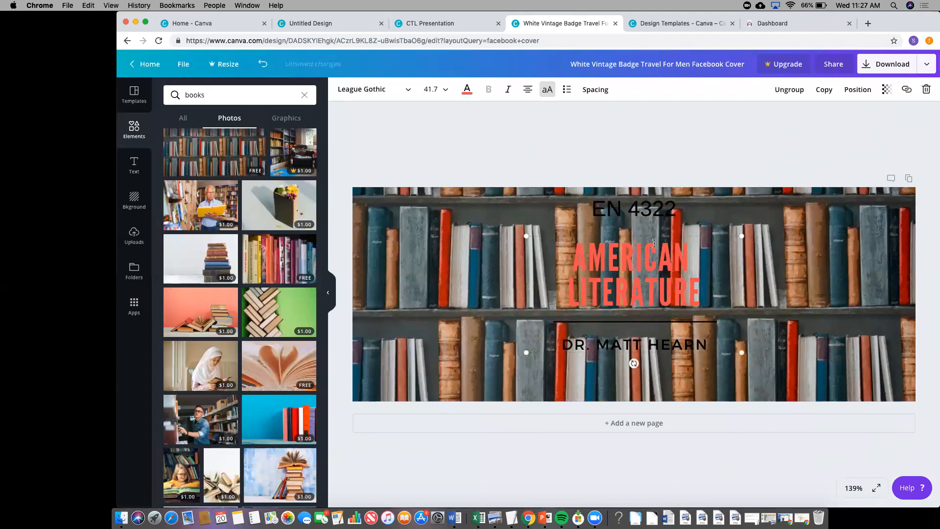
- Fade the bookshelf photo to transparency 43 with no purple tint
click(501, 243)
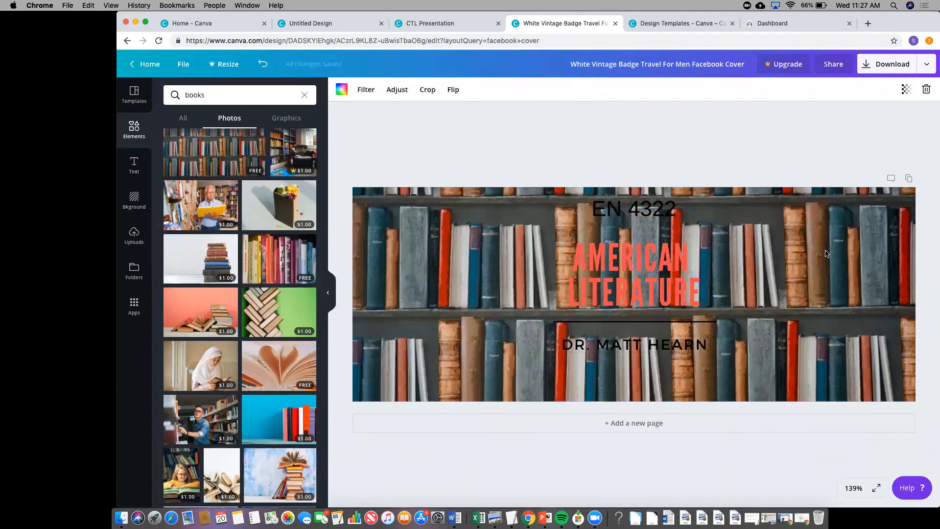
click(906, 89)
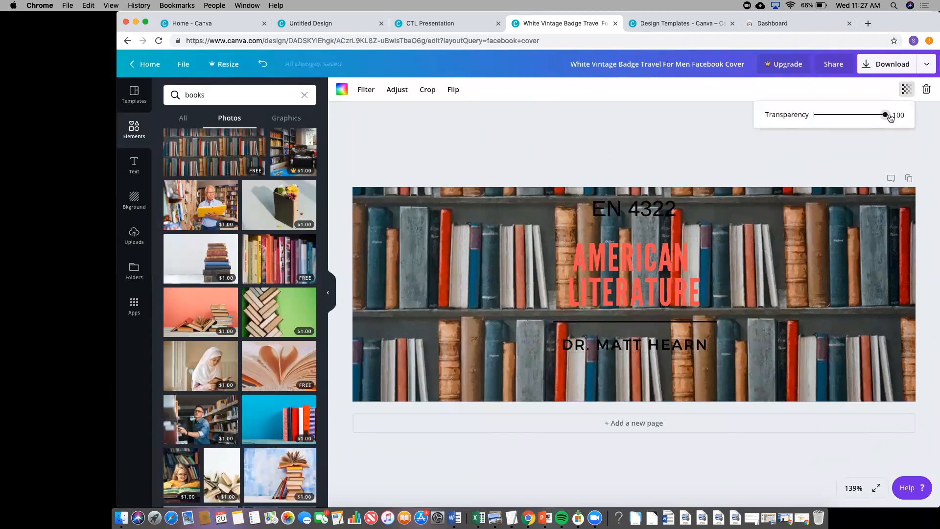
drag(885, 114, 865, 112)
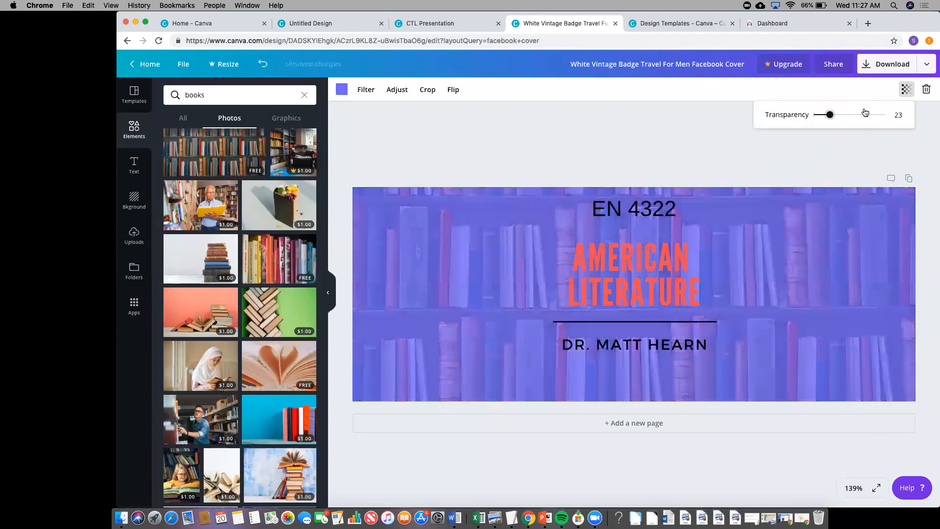
click(338, 93)
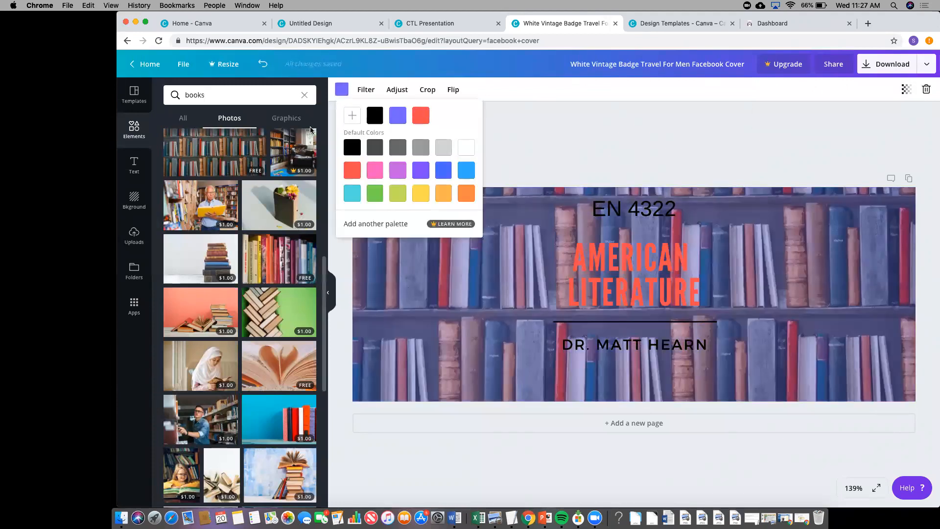
click(352, 118)
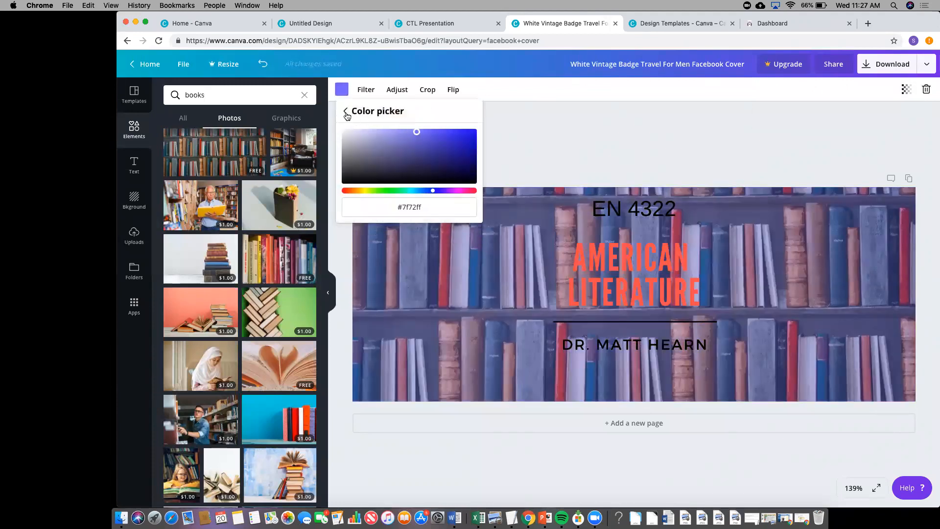
click(347, 115)
click(467, 150)
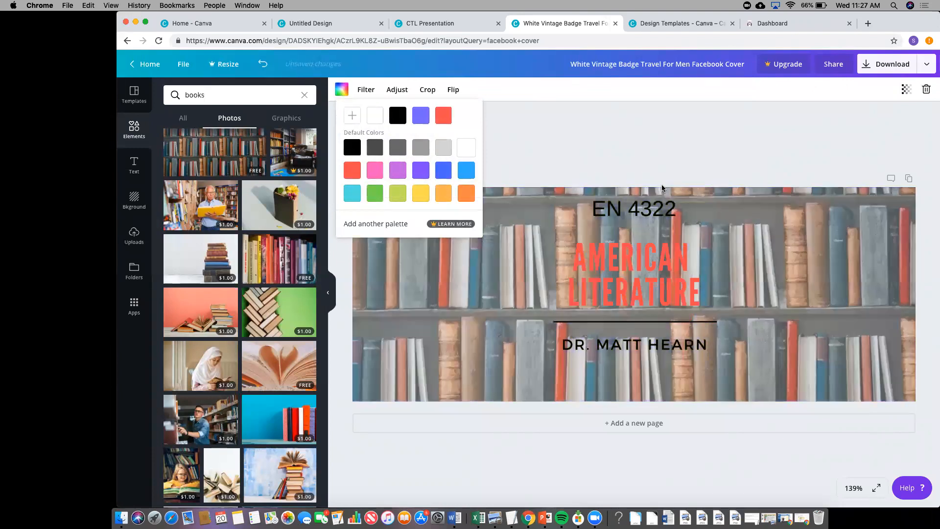
click(739, 202)
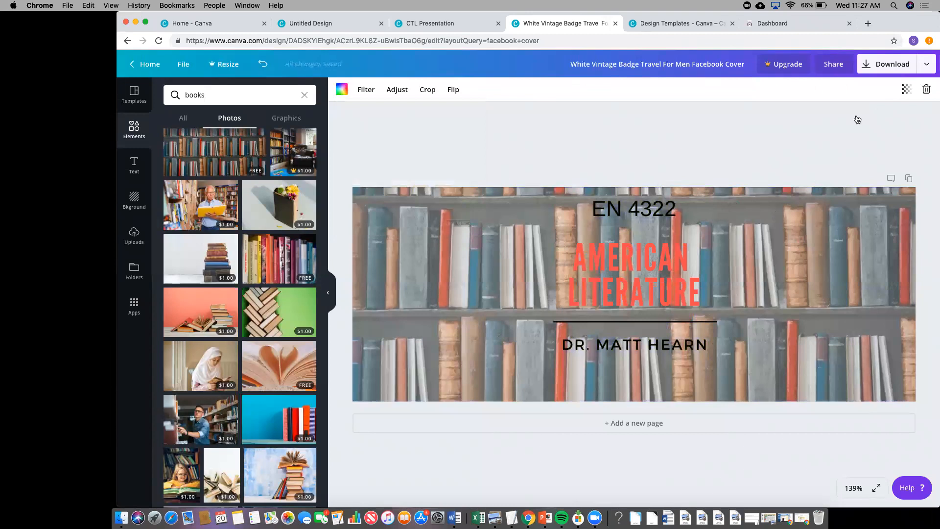
click(906, 89)
drag(843, 115, 854, 115)
- Set the AMERICAN LITERATURE title's text colour back to black
click(690, 285)
drag(699, 291, 560, 272)
click(468, 90)
click(536, 294)
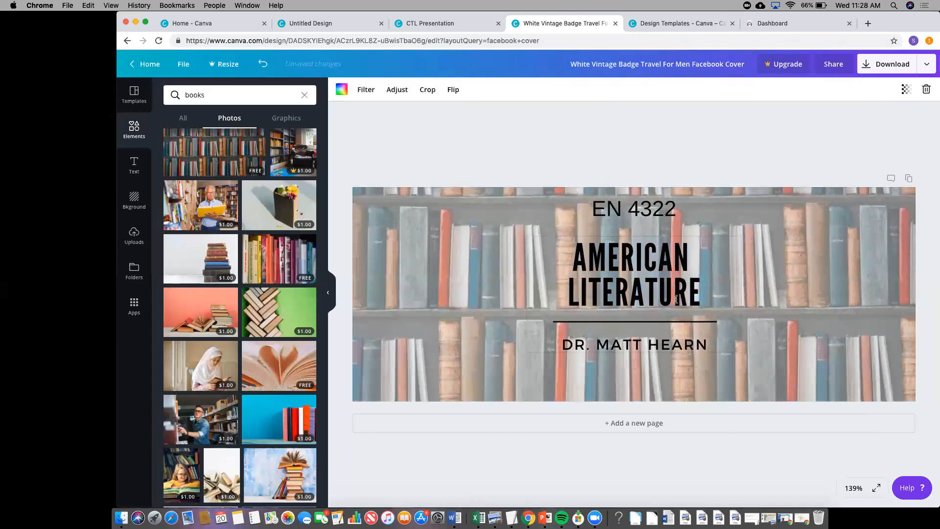
- Make the instructor name line bold, then briefly edit the EN 4322 course code text
click(705, 342)
drag(705, 342, 562, 344)
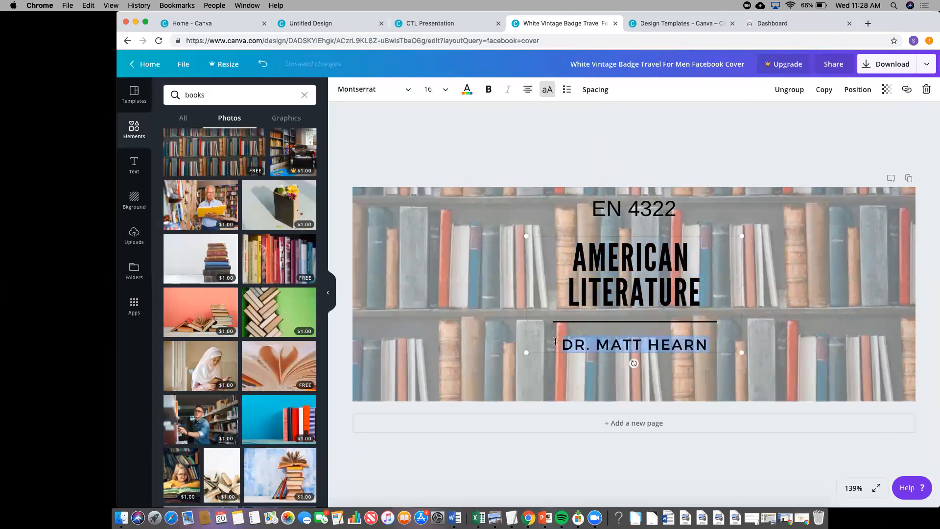
click(490, 89)
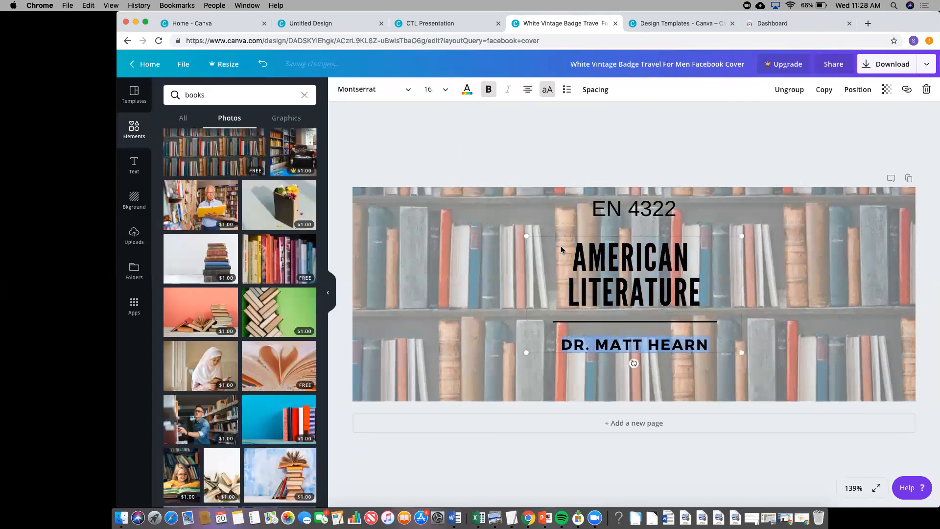
click(632, 226)
click(652, 195)
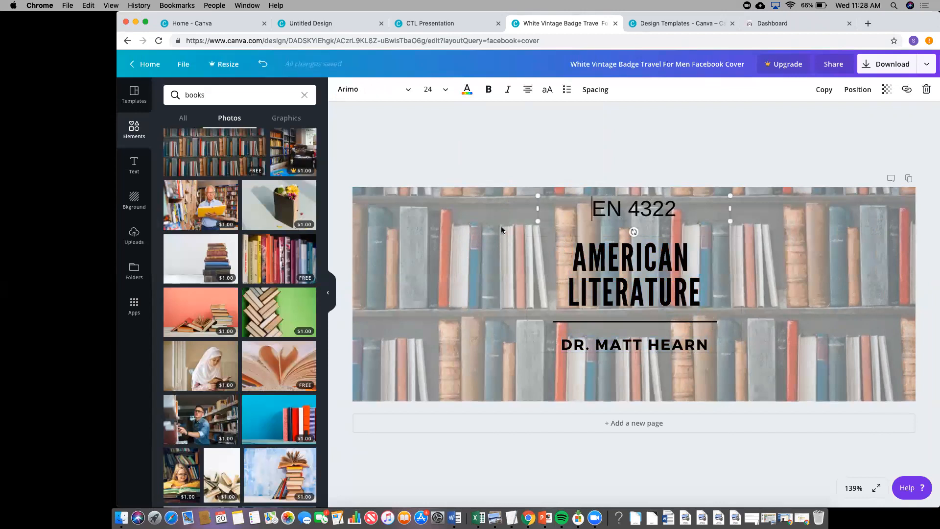
click(470, 152)
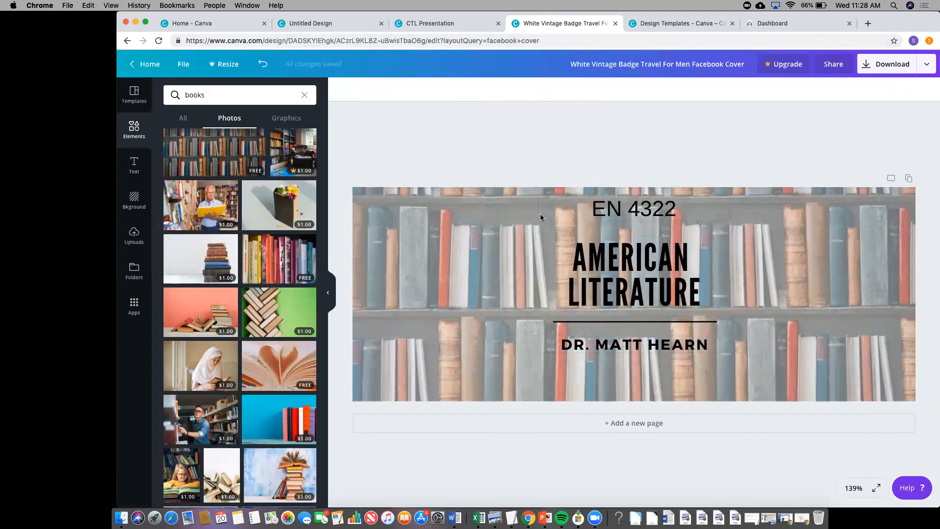
- Undo four times to restore the original diamond badge and unfaded photo, then open Download
click(263, 64)
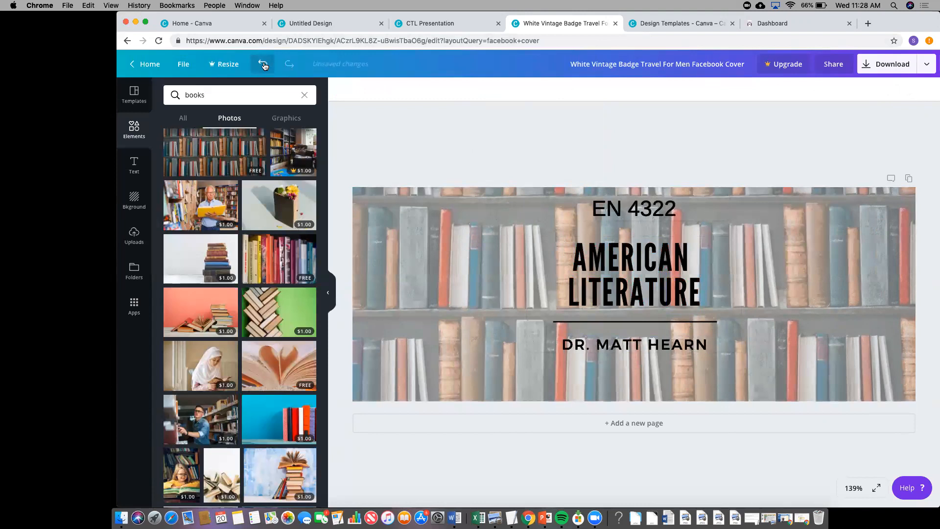
click(263, 64)
click(263, 64)
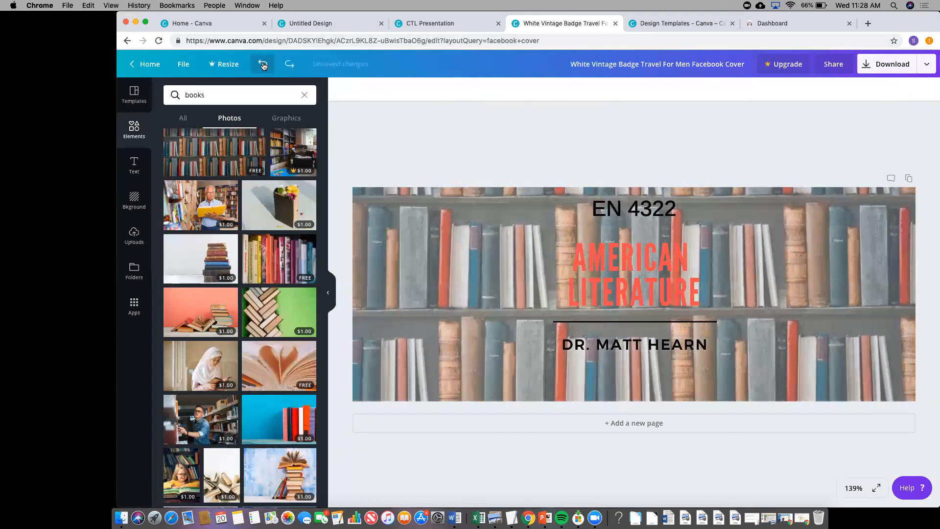
click(263, 64)
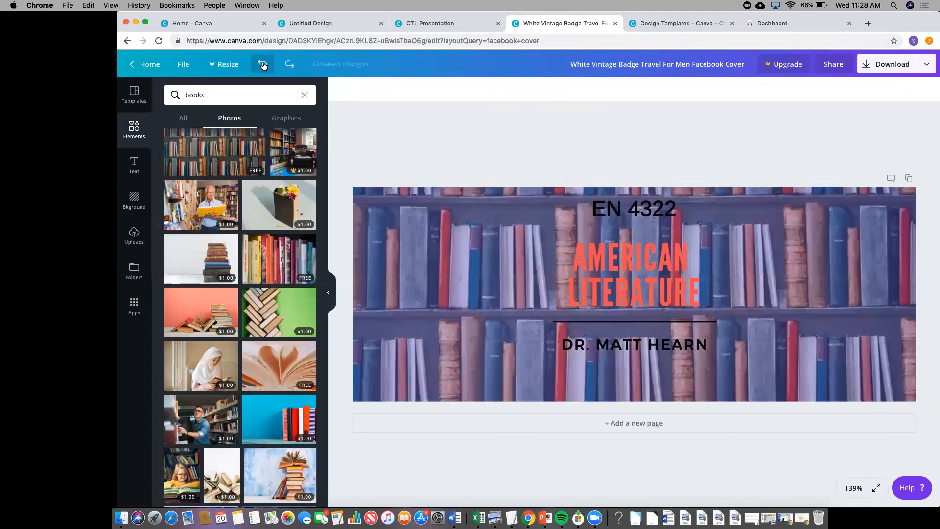
click(910, 66)
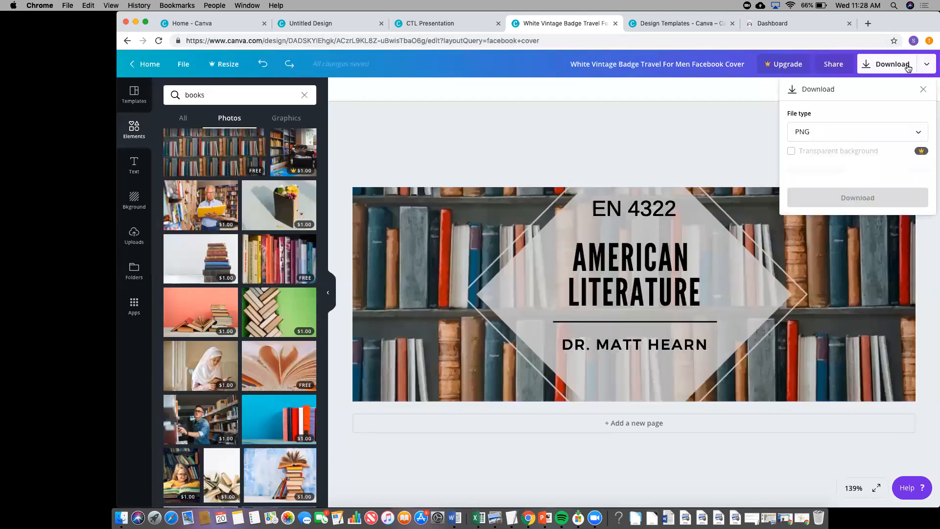
- Download the cover design as a PNG, dismiss the free-trial offer, and move to the next browser tab
click(865, 135)
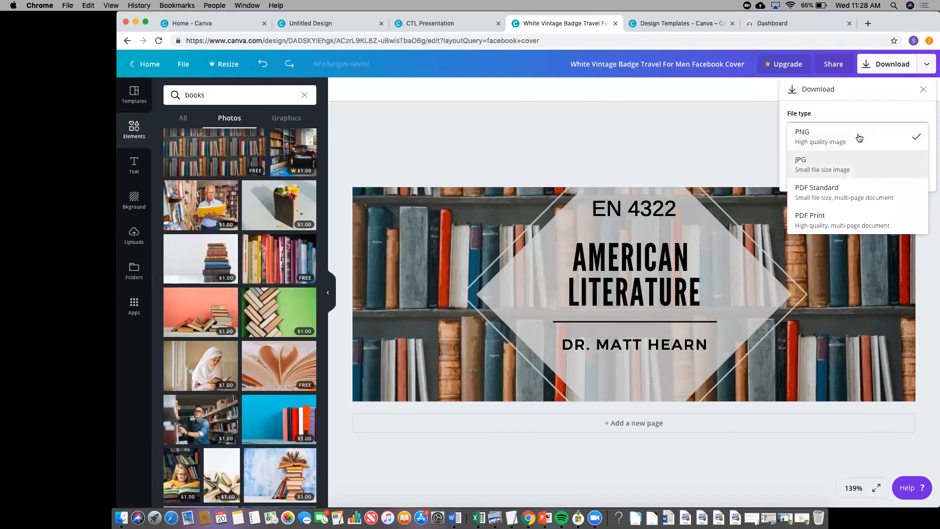
click(858, 140)
click(891, 67)
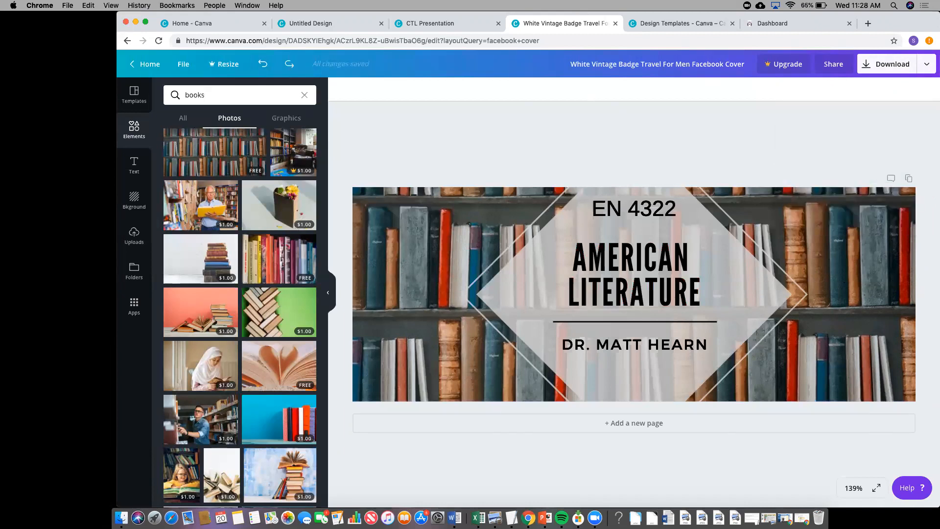
drag(931, 506, 931, 478)
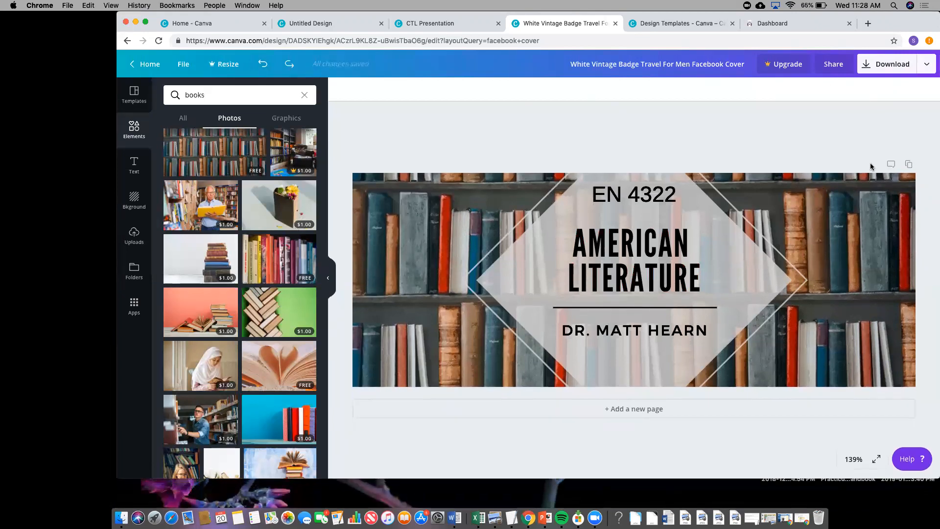
click(888, 64)
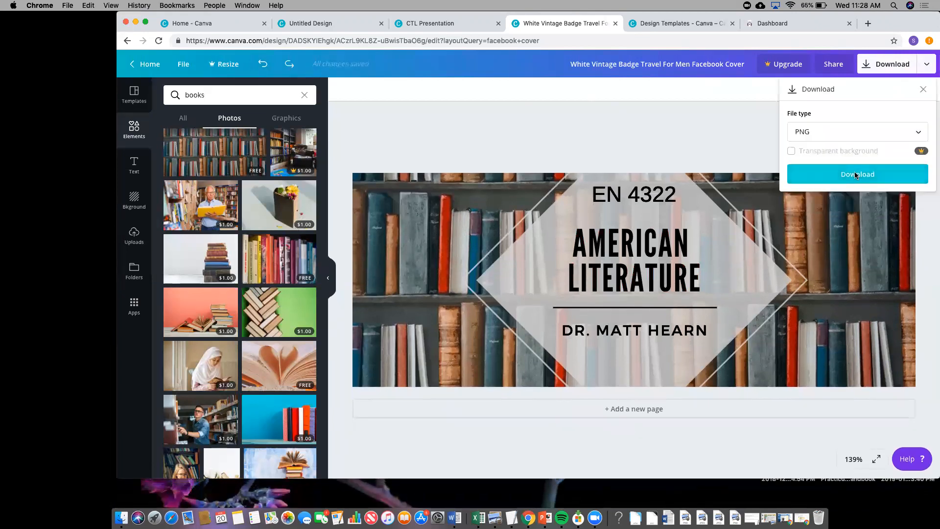
click(856, 175)
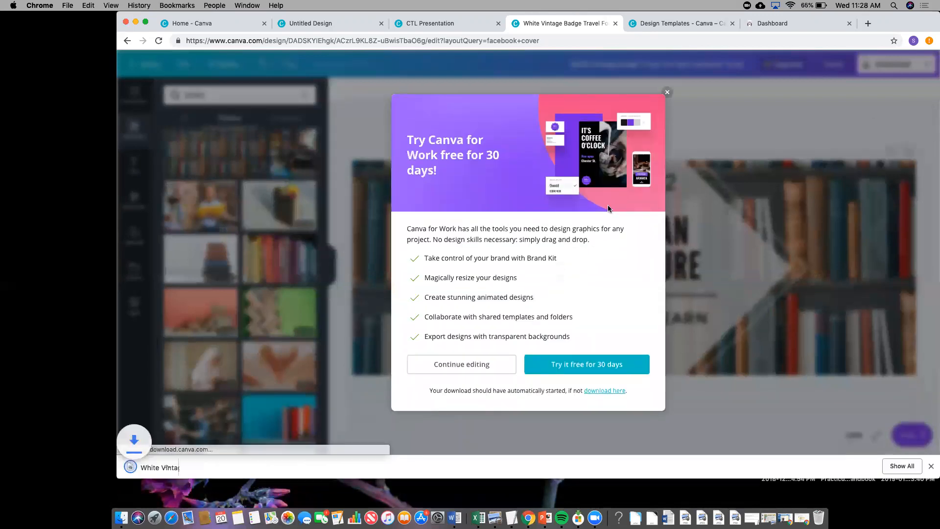
click(667, 93)
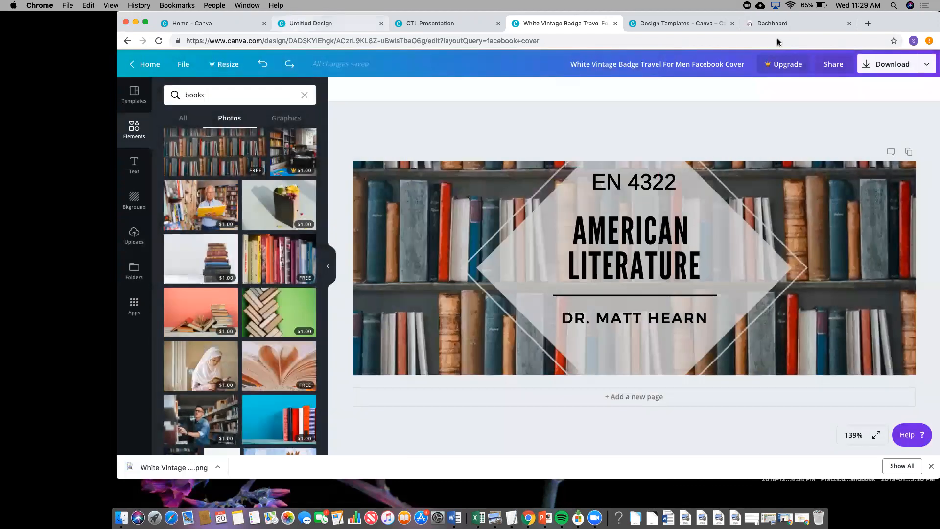
key(super+2)
- Open the Fall 2019 Student Teaching Seminar course in Canvas and start a new page
key(super+6)
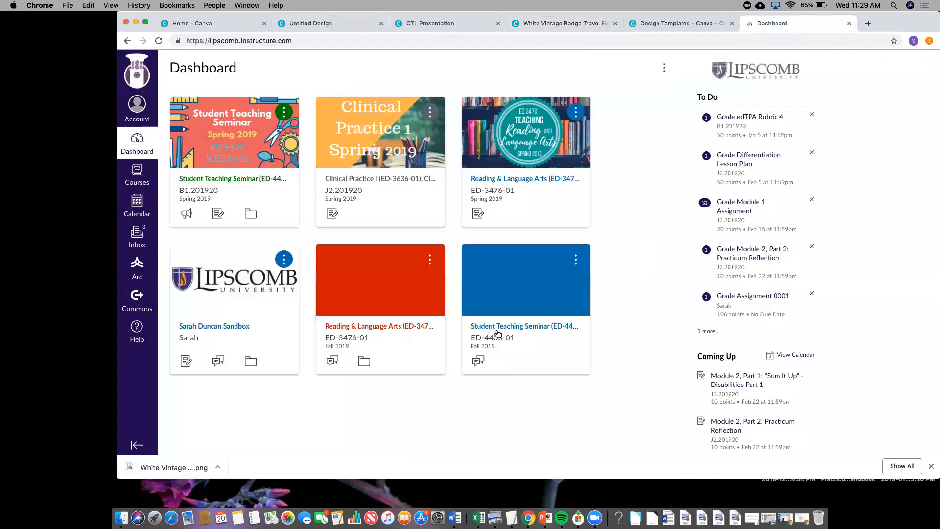
click(498, 327)
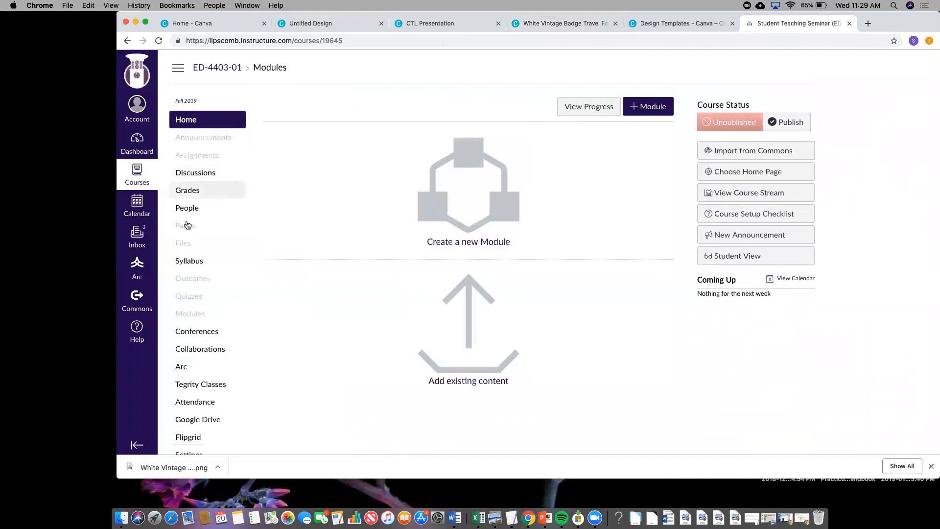
scroll(194, 323, down, 1)
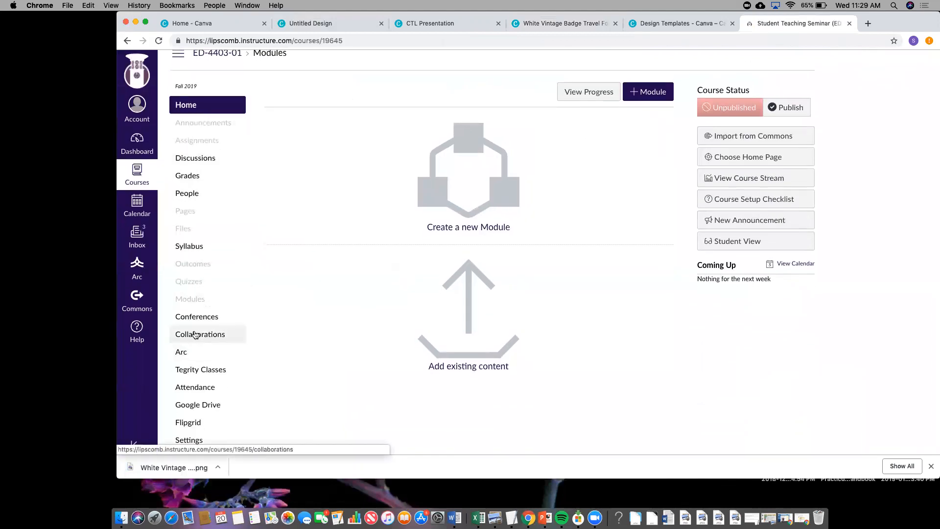
scroll(194, 334, up, 1)
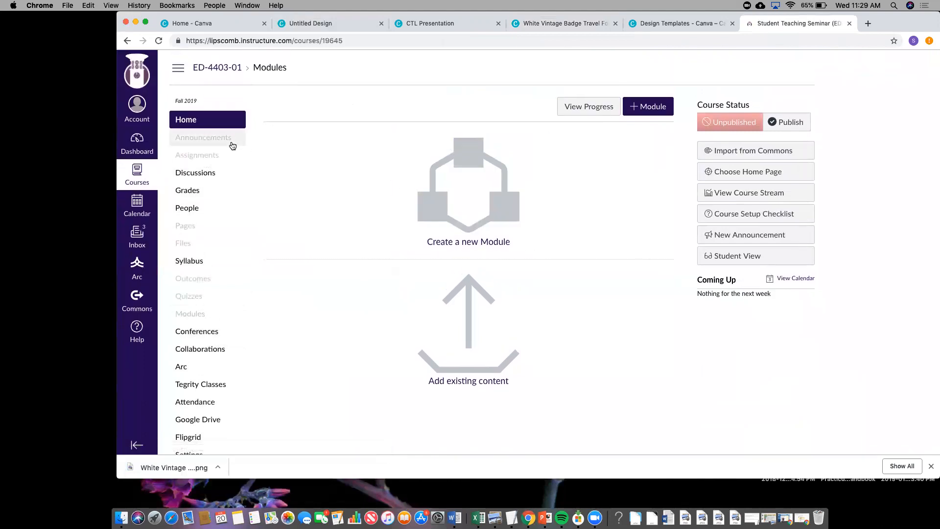
click(191, 227)
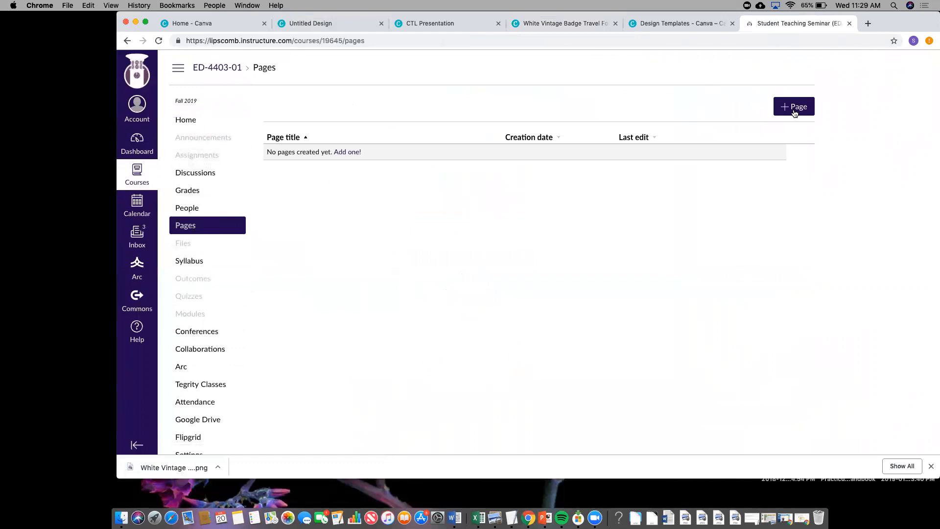
click(794, 112)
- Upload the banner PNG to course files, then delete the inserted filename link
click(382, 215)
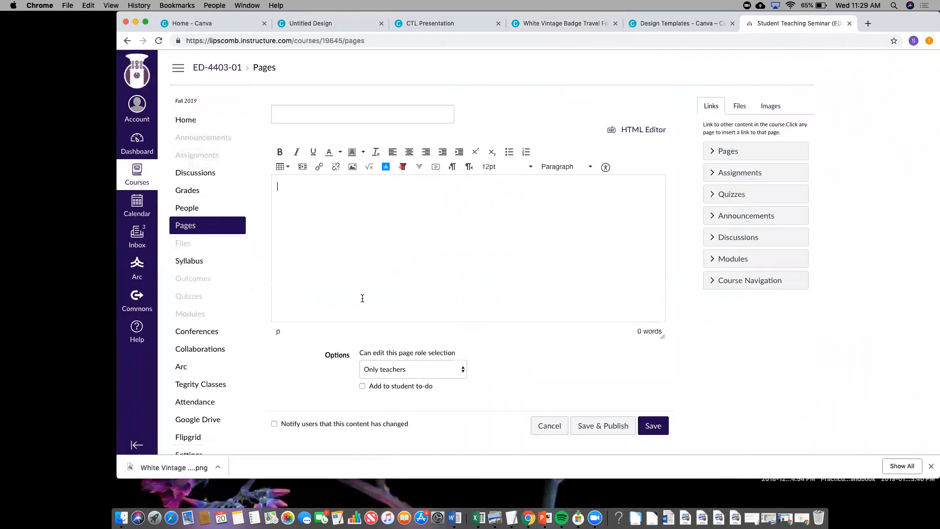
click(740, 107)
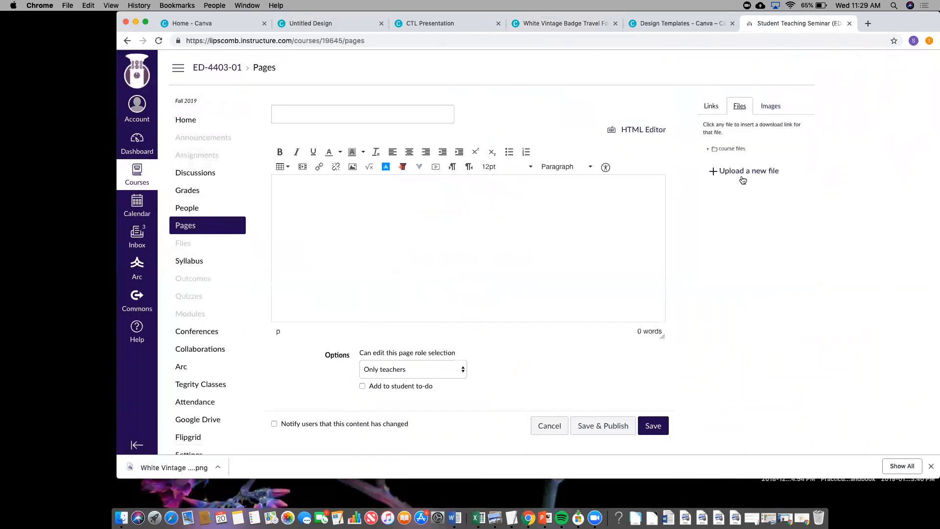
click(742, 179)
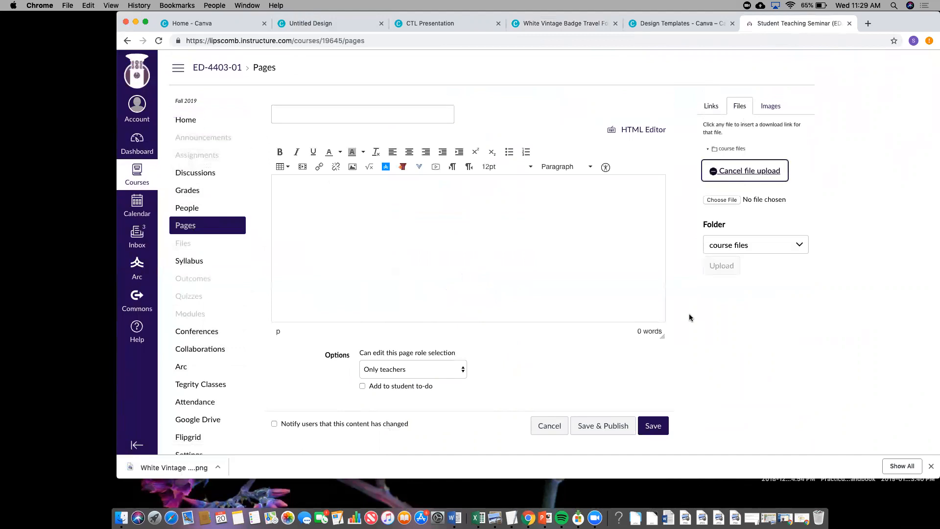
click(730, 197)
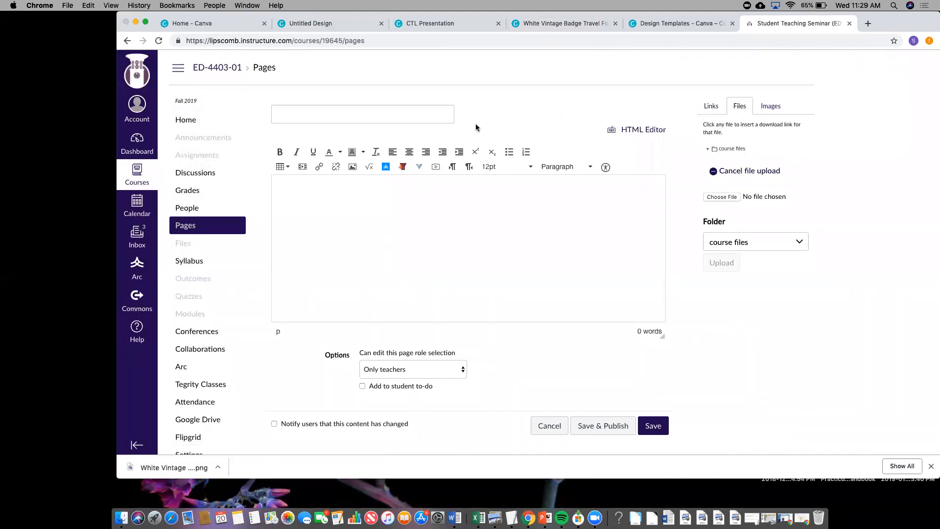
click(542, 109)
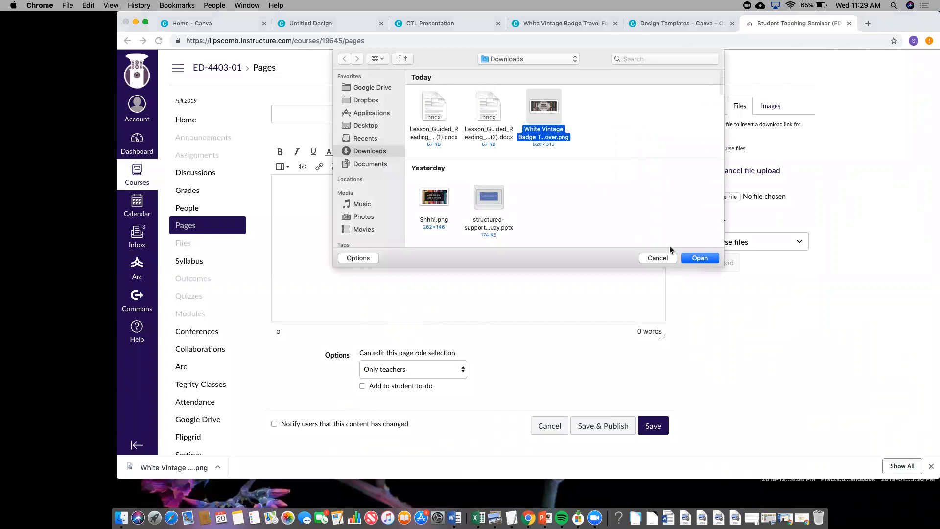
click(709, 258)
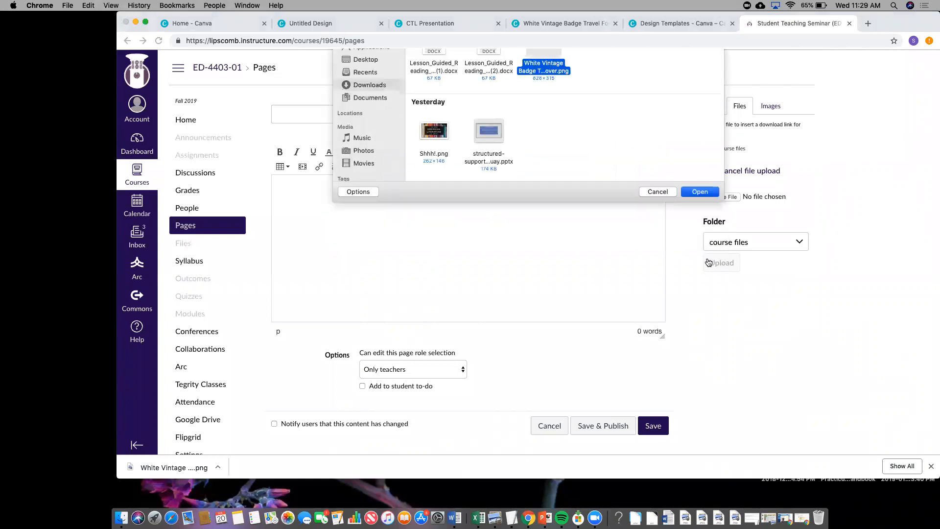
click(721, 262)
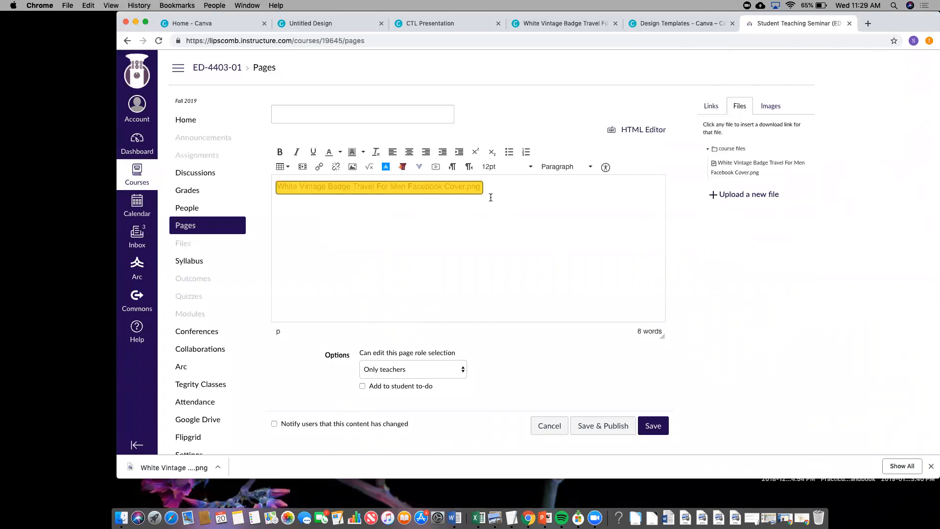
drag(493, 192, 269, 184)
key(BackSpace)
- Insert the banner PNG from Course files into the page body
click(352, 166)
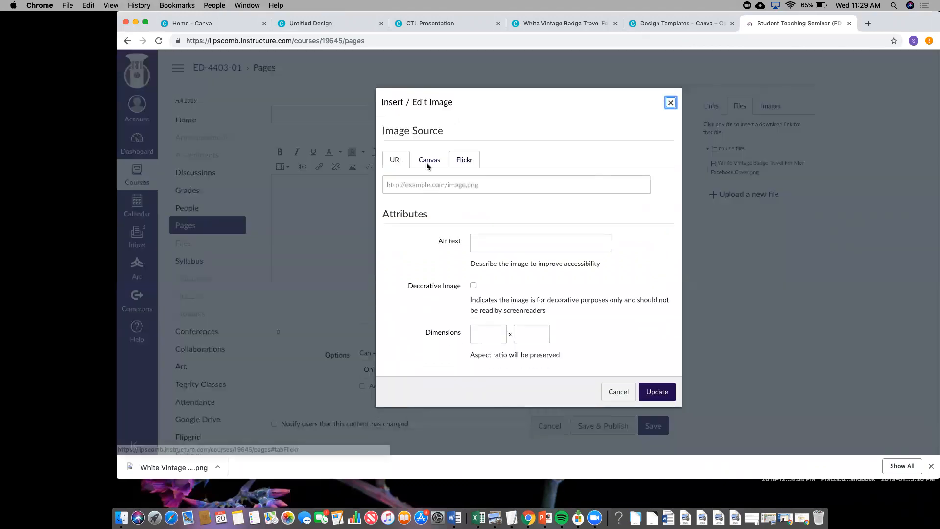
key(Escape)
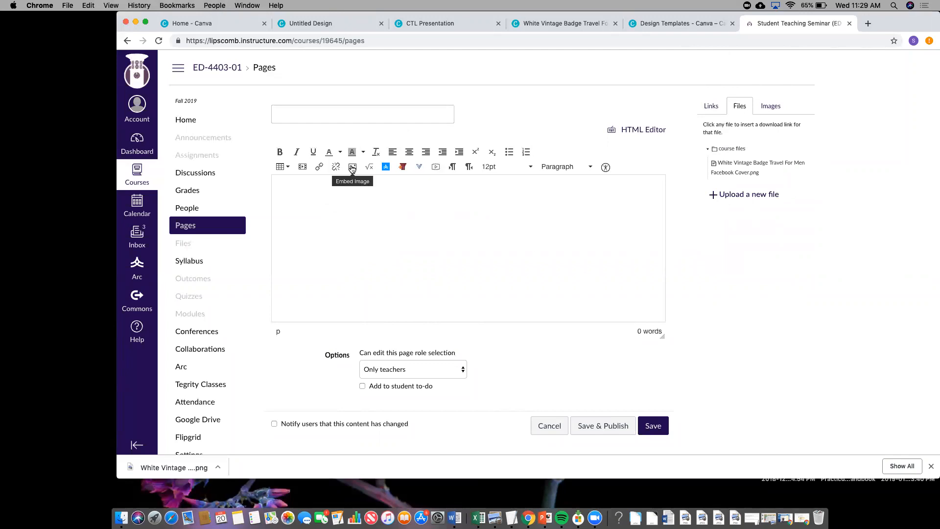
click(352, 166)
click(427, 166)
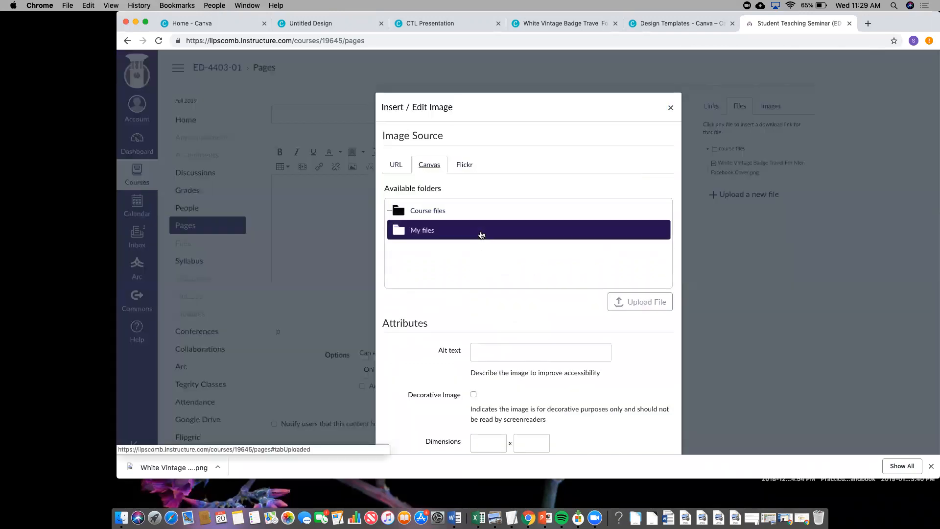
click(452, 215)
click(457, 233)
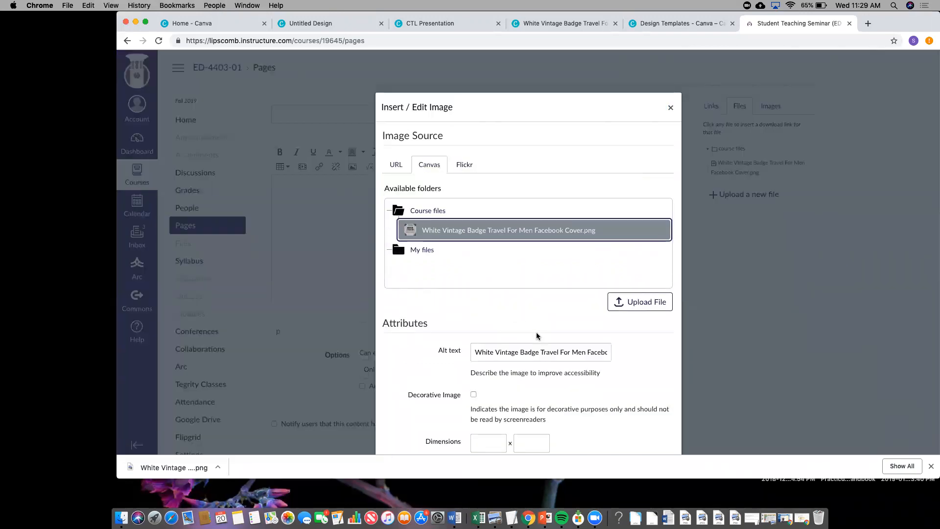
scroll(539, 338, down, 2)
click(657, 440)
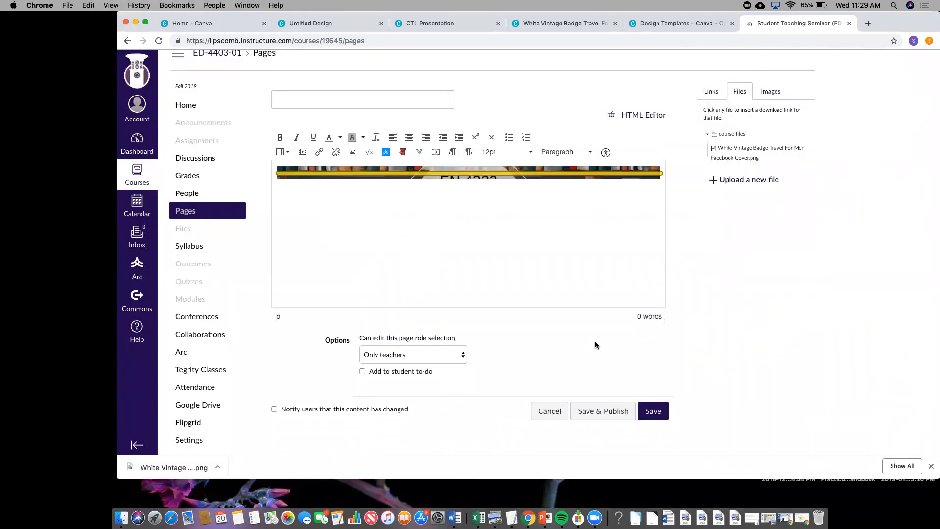
- Title the page 'Home Page' and save and publish it
click(613, 414)
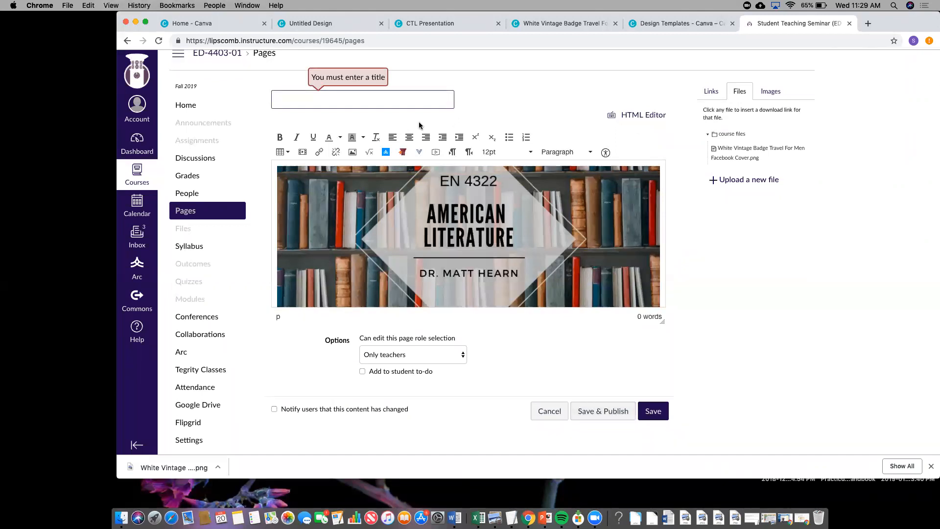
text(Home Page)
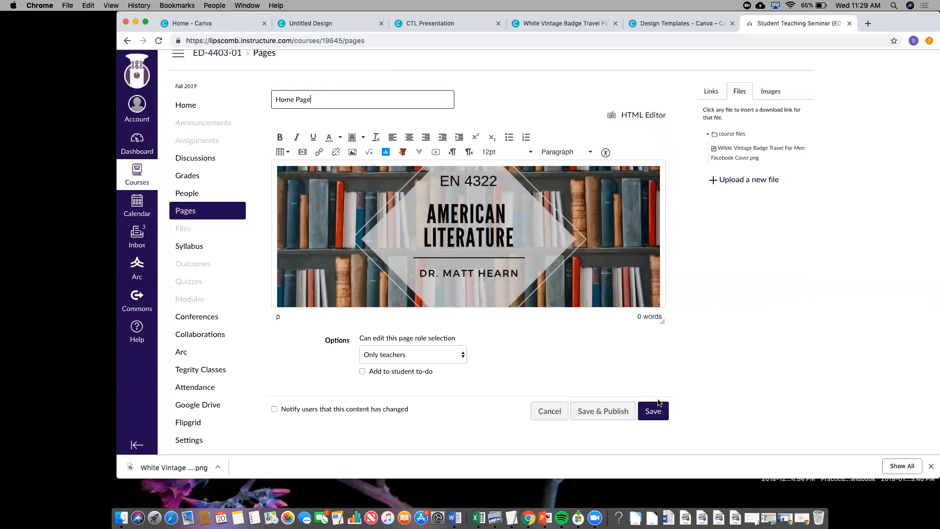
click(589, 413)
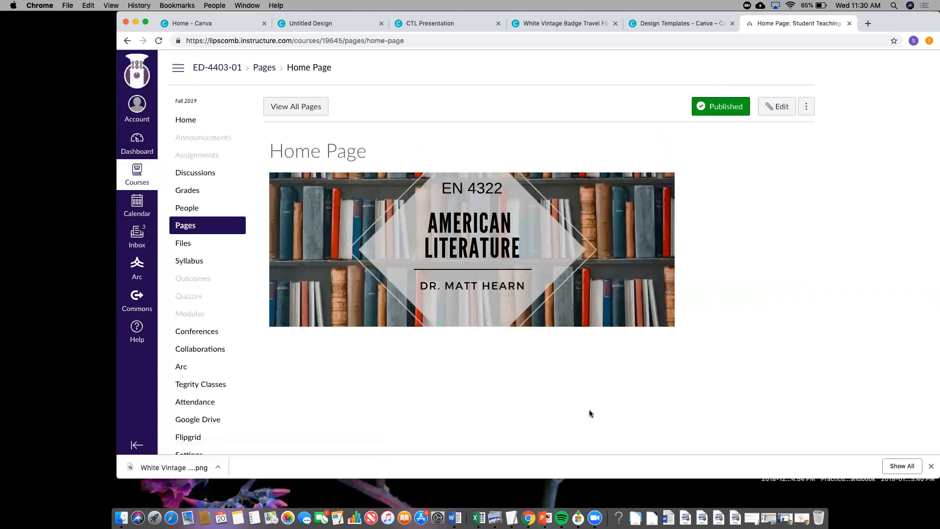
scroll(587, 363, down, 1)
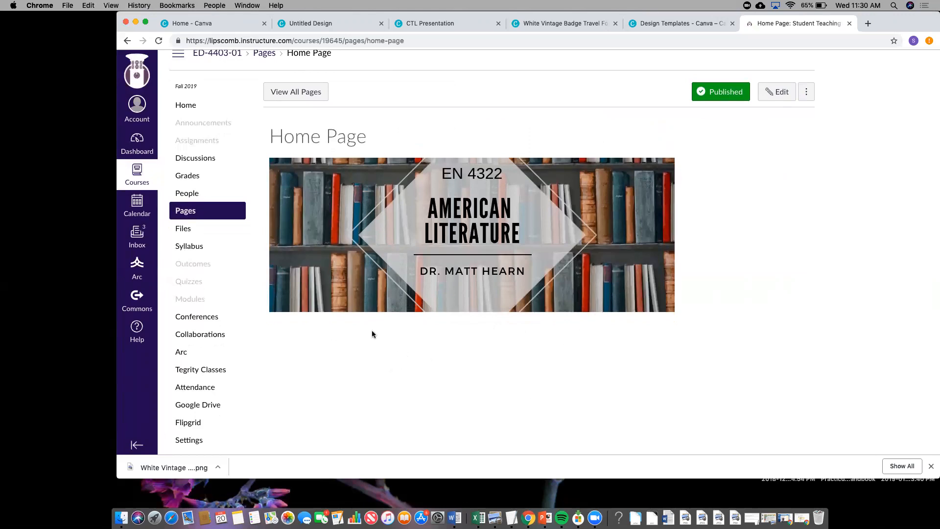
- Advance the CTL Presentation to the Making a Course Card slide
click(664, 21)
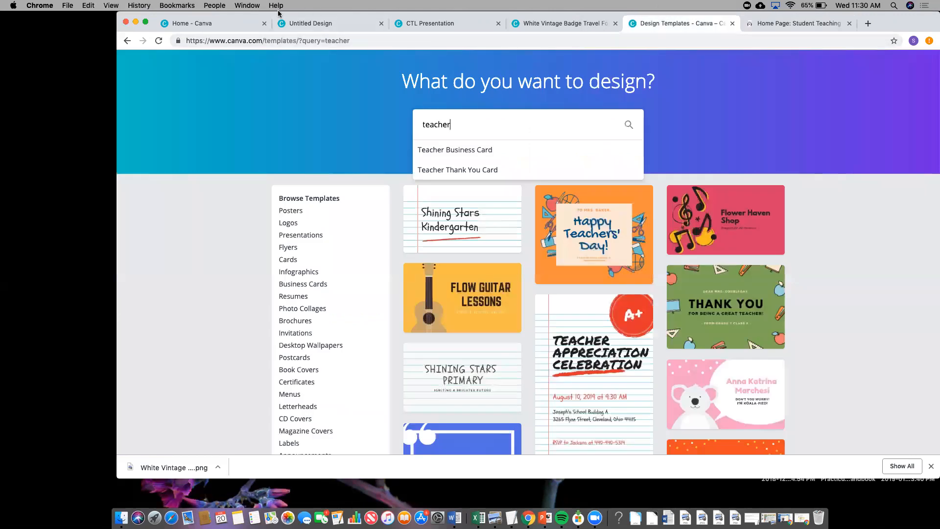
drag(284, 15, 283, 63)
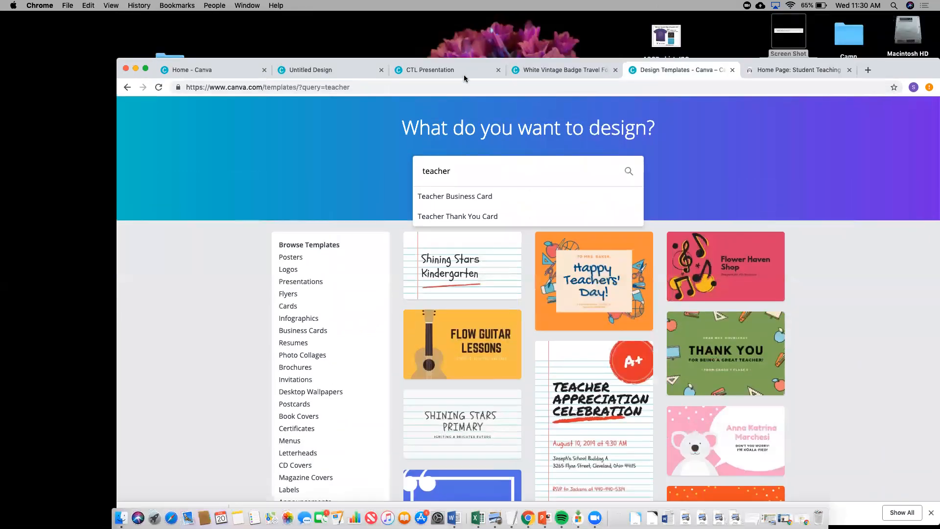
click(463, 75)
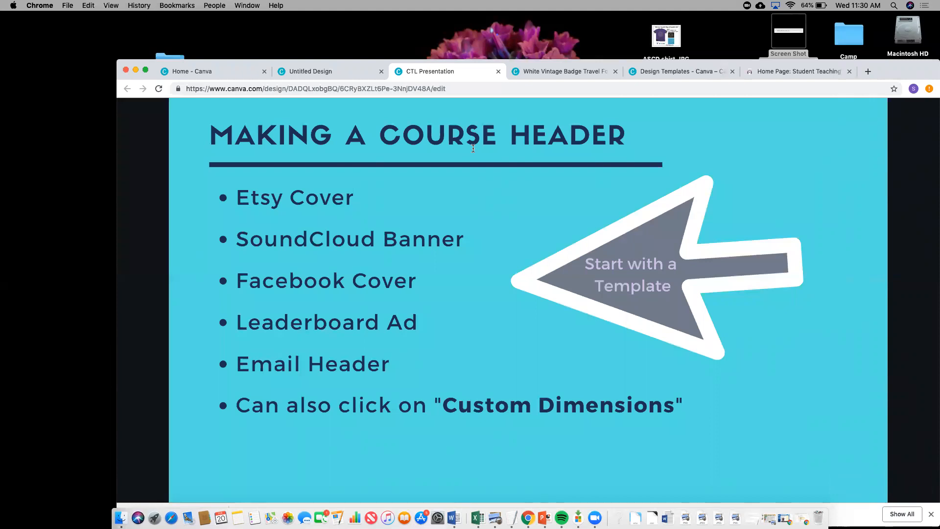
key(Right)
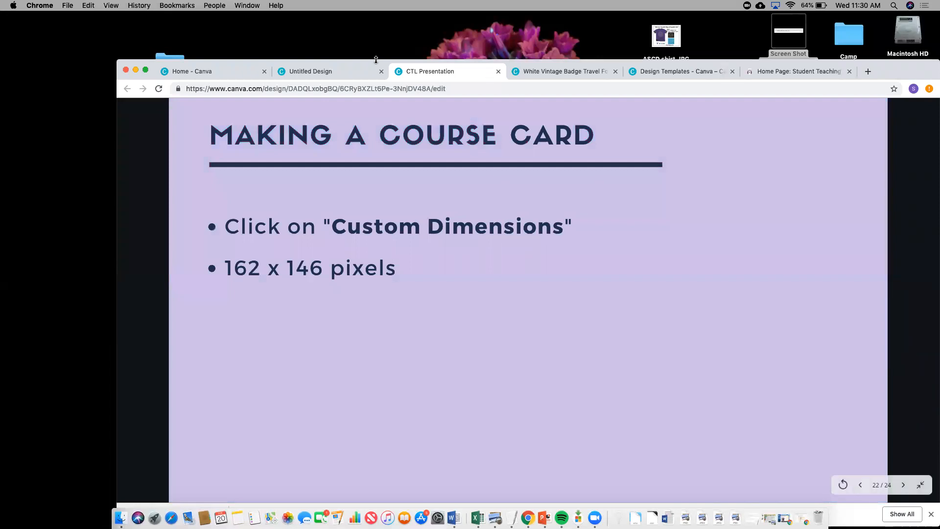
- Check the Canvas Dashboard, then return to the American Literature banner design editor
key(super+1)
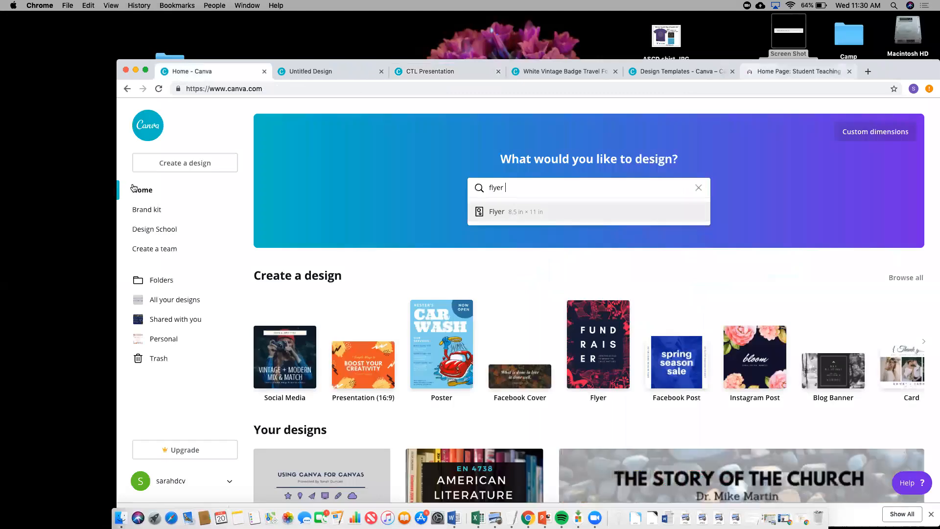
key(super+9)
click(134, 188)
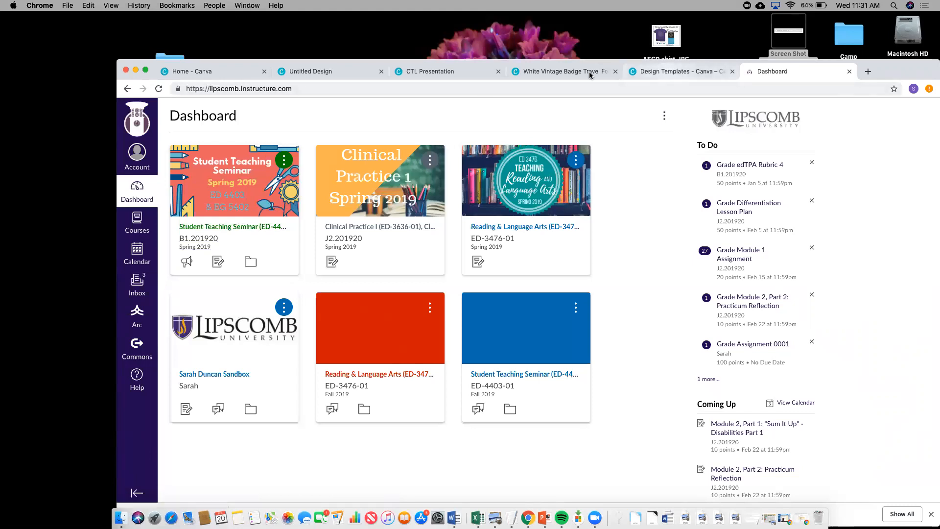
click(660, 71)
key(ctrl+shift+Tab)
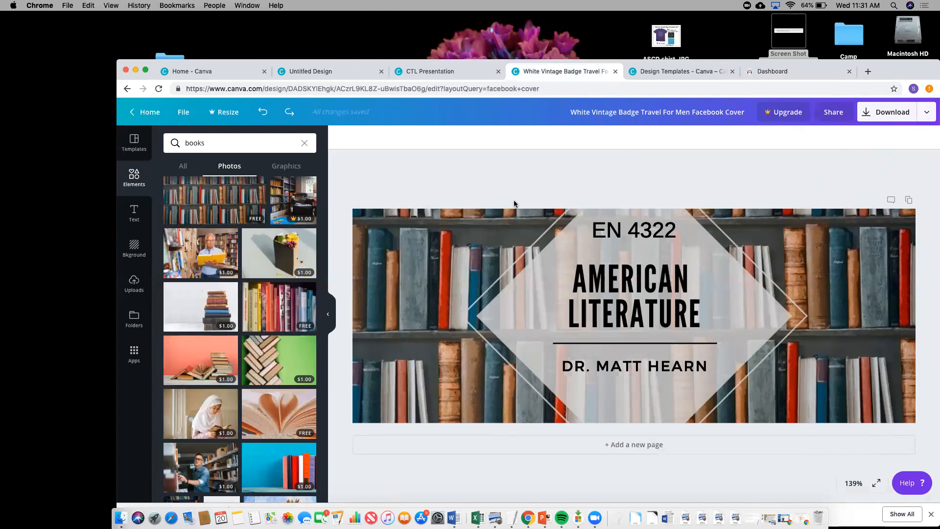
- Delete the white diamond overlay and slightly fade the EN 4322 text
click(726, 288)
click(524, 295)
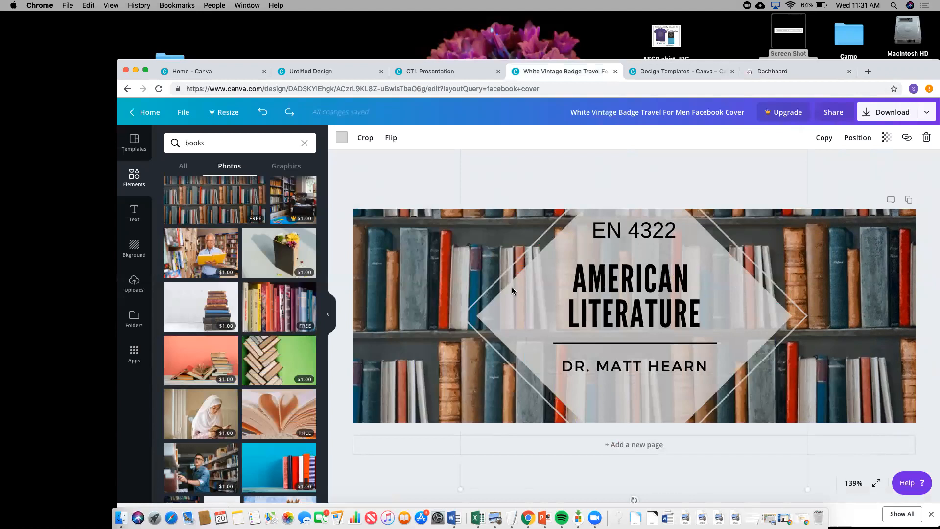
key(Delete)
drag(595, 236, 691, 315)
key(super+z)
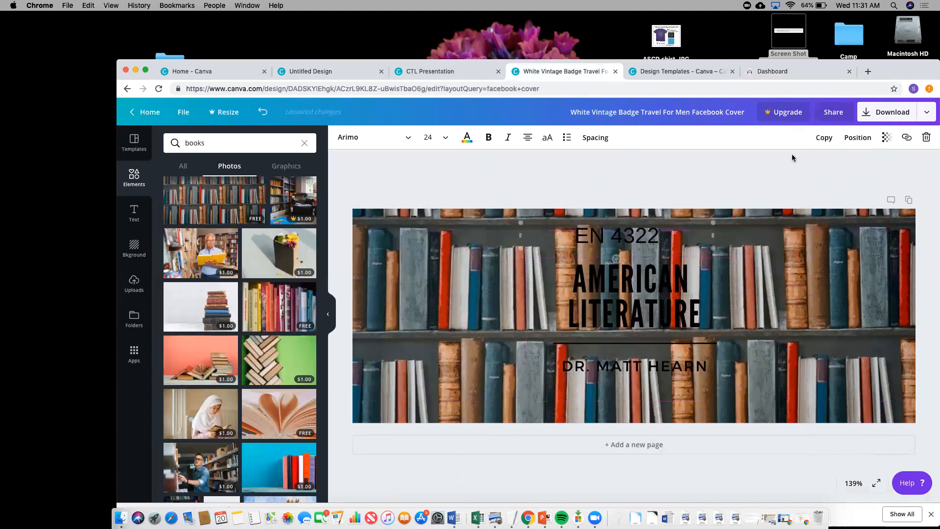
click(886, 137)
mouse_move(863, 164)
mouse_down()
mouse_move(800, 164)
mouse_move(851, 169)
mouse_up()
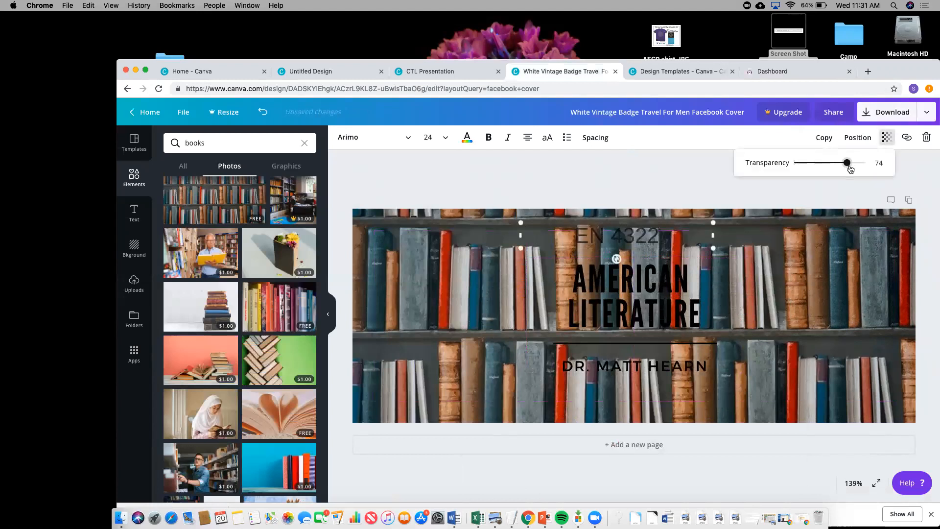
- Fade the bookshelf photo over a white background colour, then fine-tune its transparency
click(816, 240)
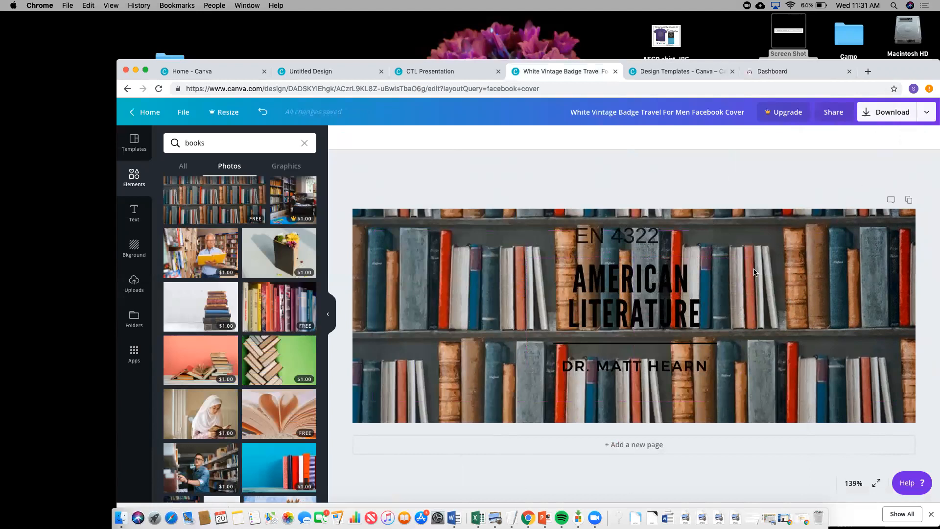
click(906, 137)
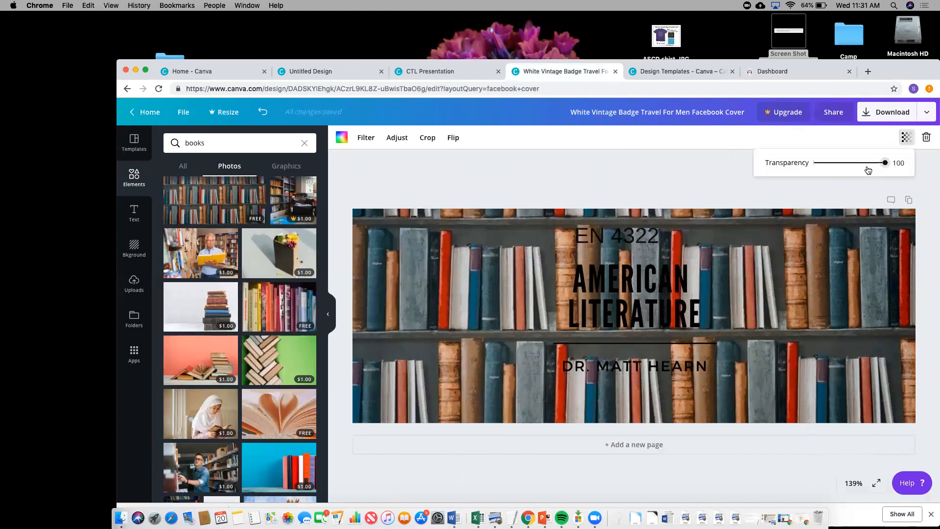
drag(884, 163, 824, 169)
click(342, 137)
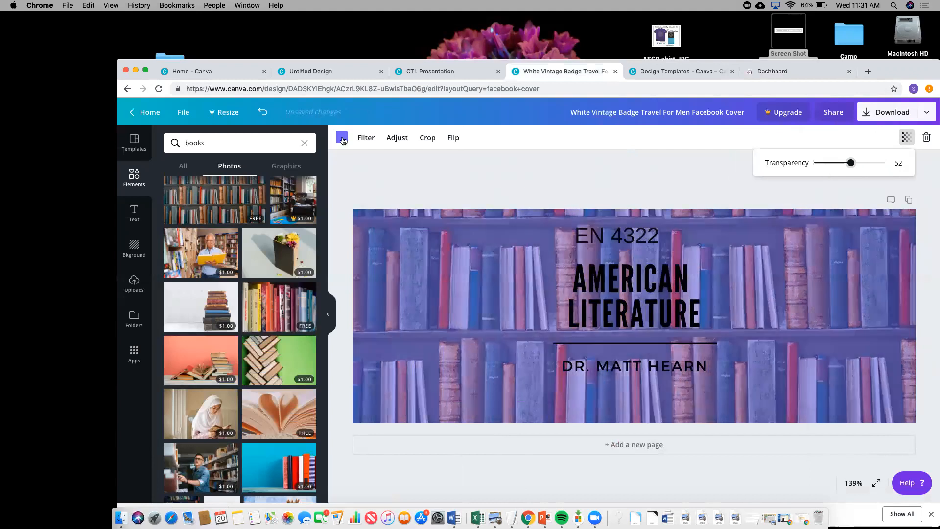
click(461, 195)
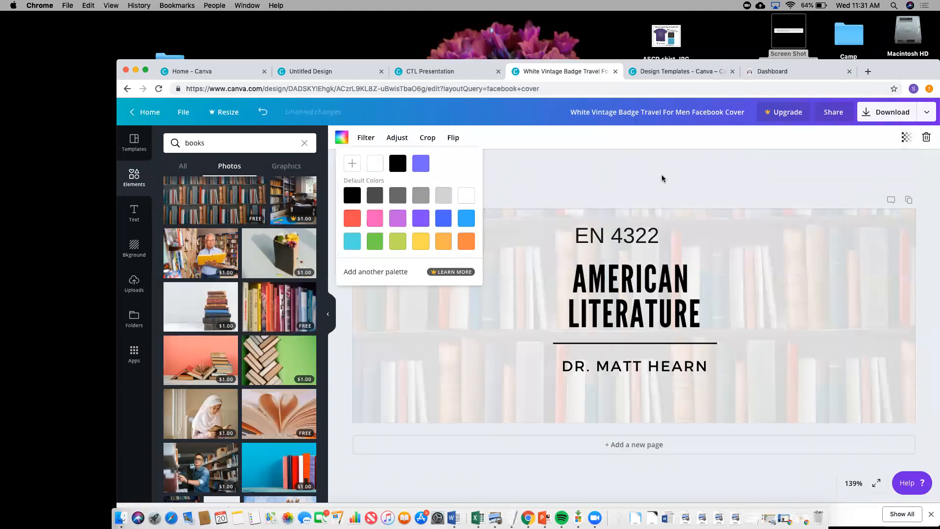
click(872, 149)
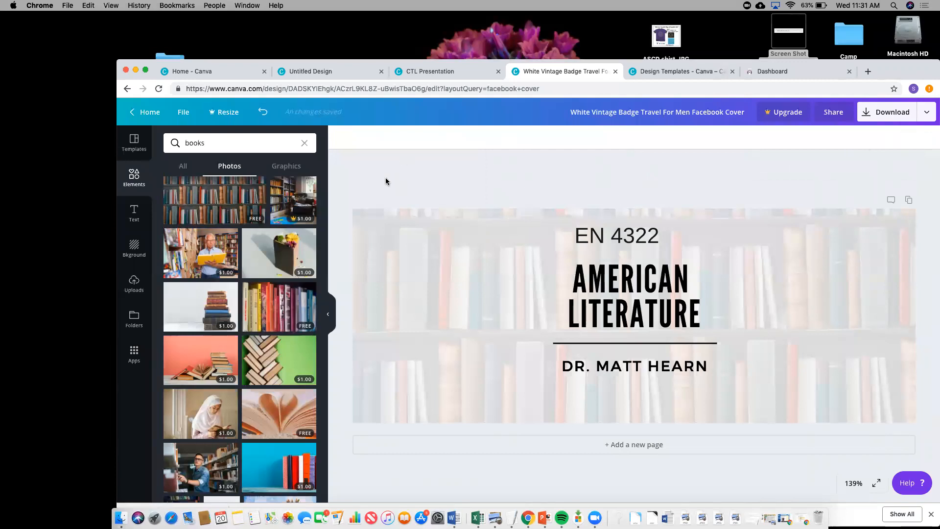
click(542, 280)
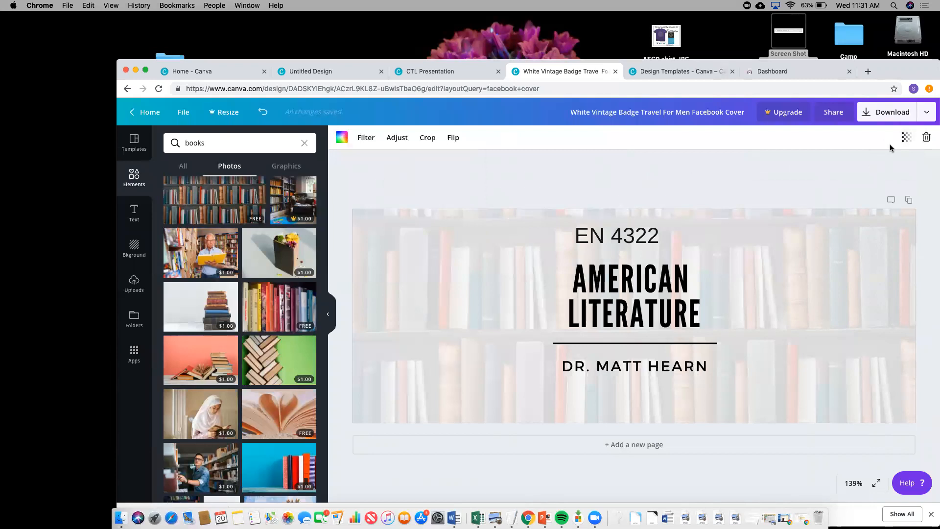
click(906, 141)
drag(829, 163, 854, 164)
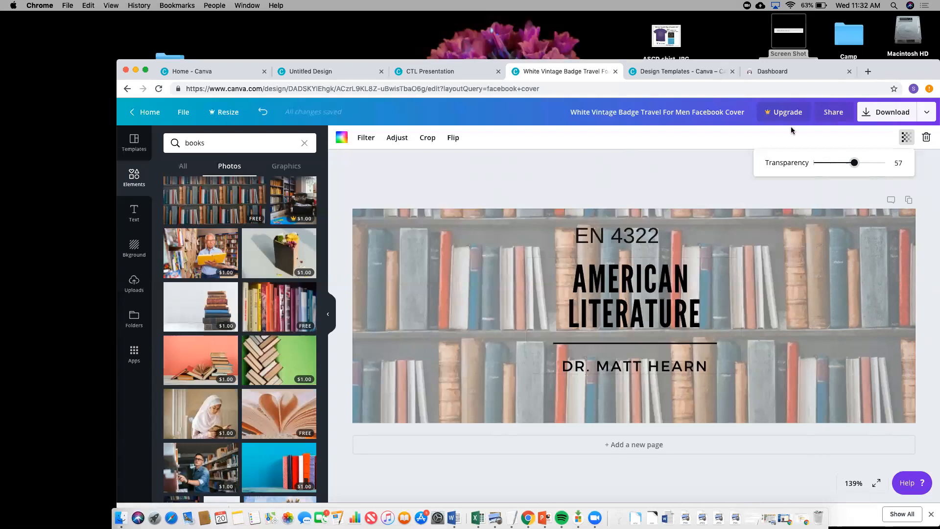
click(465, 73)
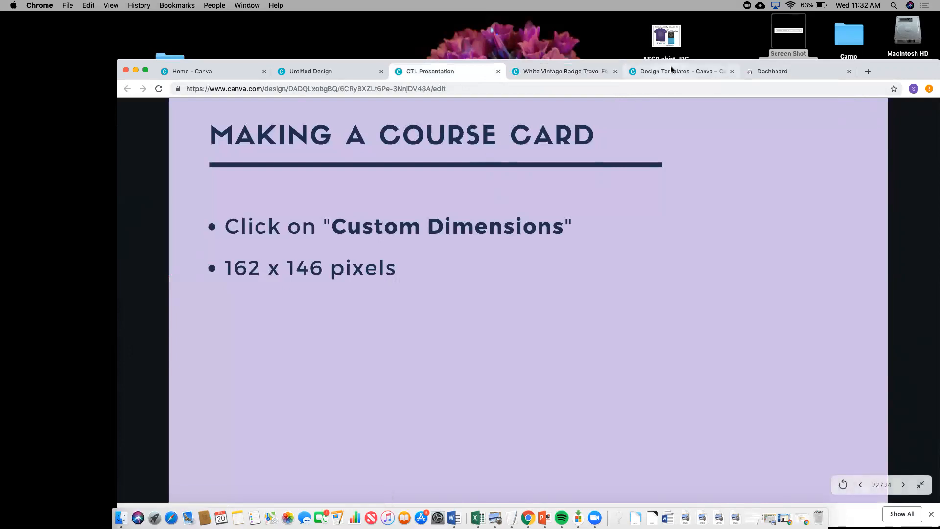
- Create a new custom design of 162 × 146 px from the Canva home page
click(577, 74)
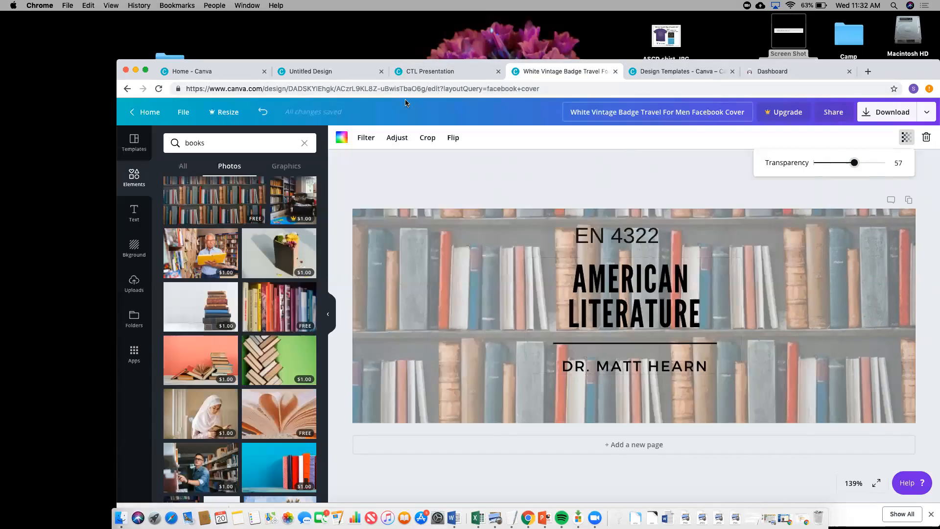
click(141, 112)
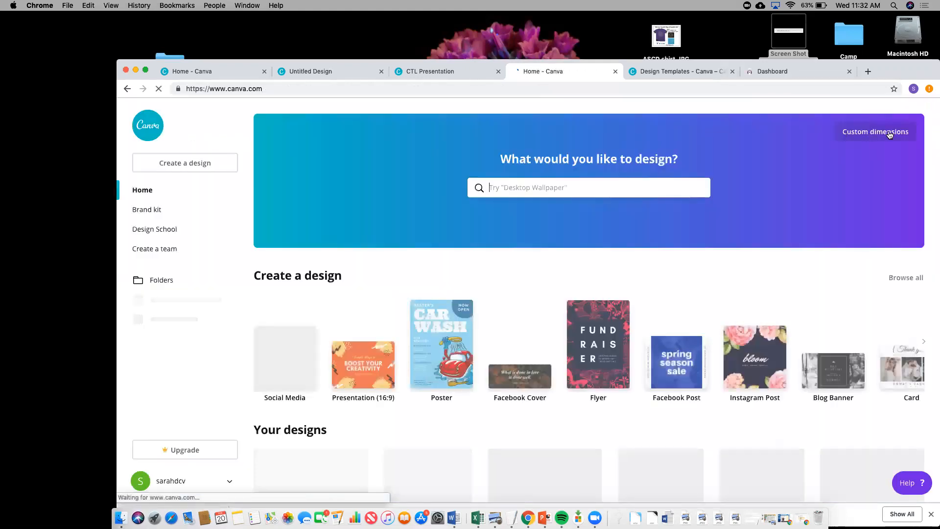
click(889, 132)
text(162)
key(Tab)
text(146)
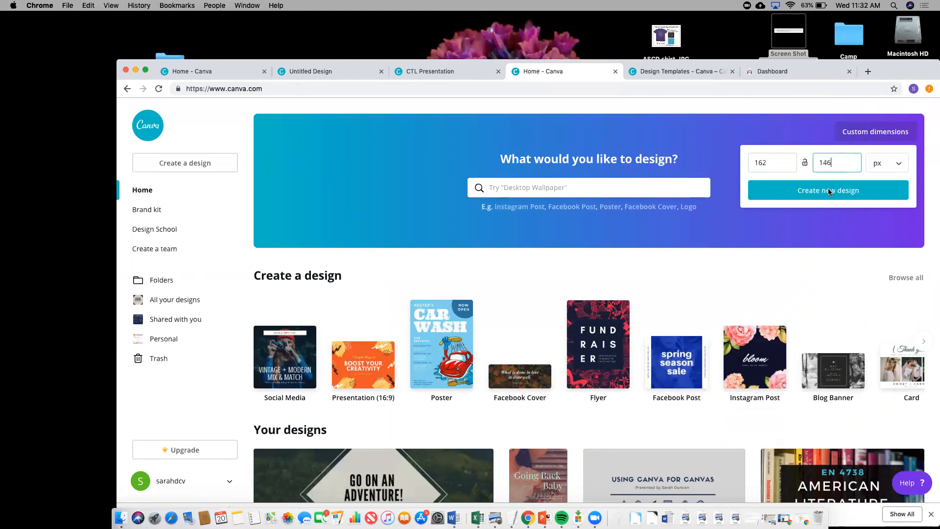
click(829, 191)
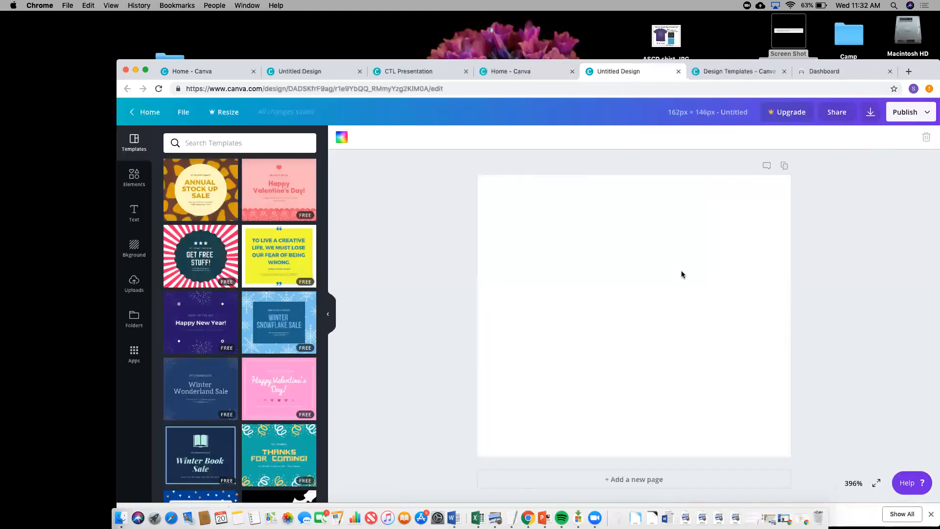
- Fill the page with the red brick-wall background image
click(134, 251)
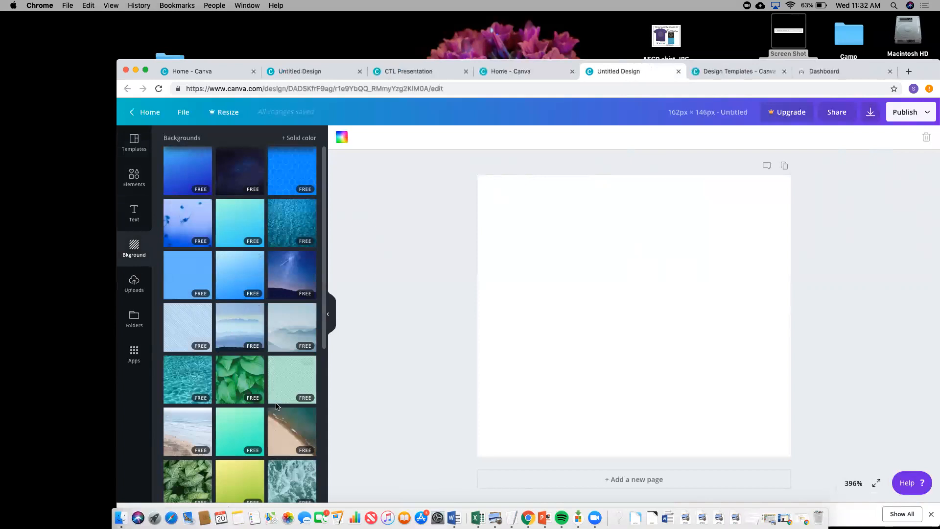
scroll(275, 402, down, 3)
scroll(287, 347, down, 5)
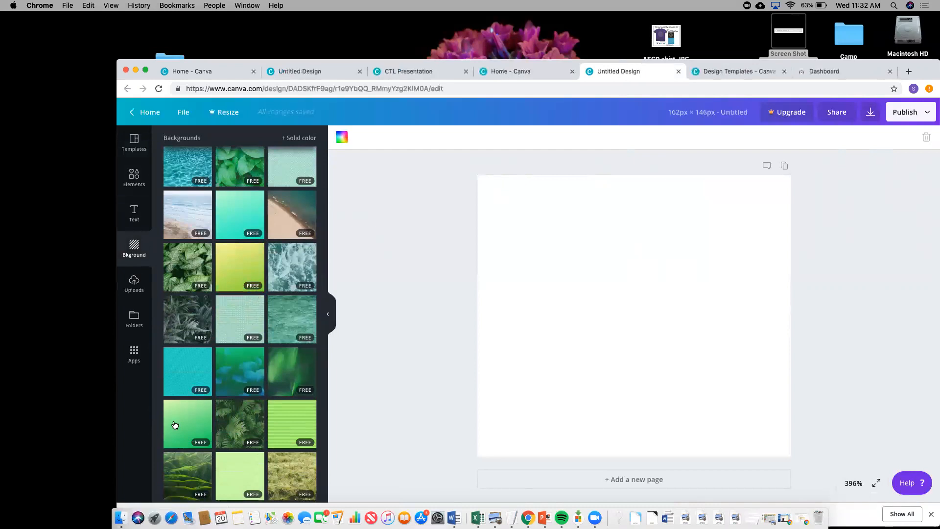
scroll(175, 424, down, 1)
scroll(175, 424, down, 12)
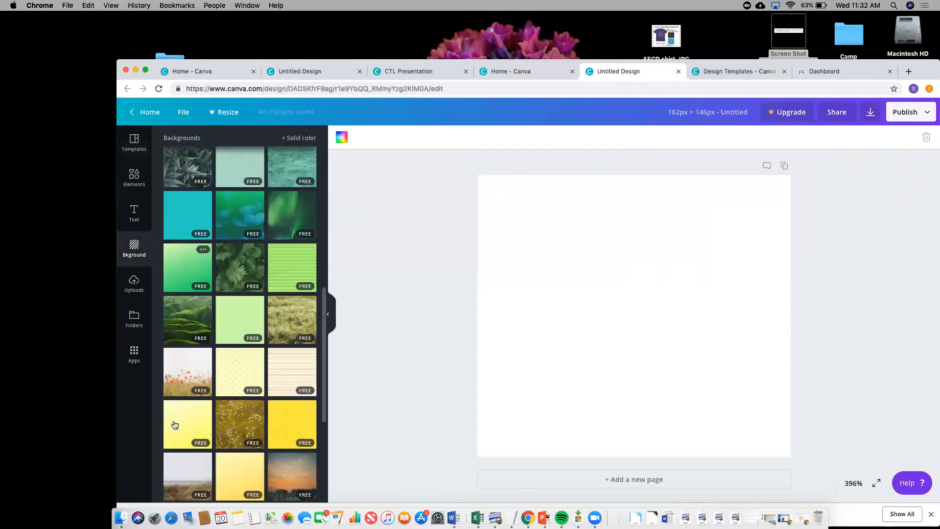
scroll(229, 280, down, 3)
click(241, 247)
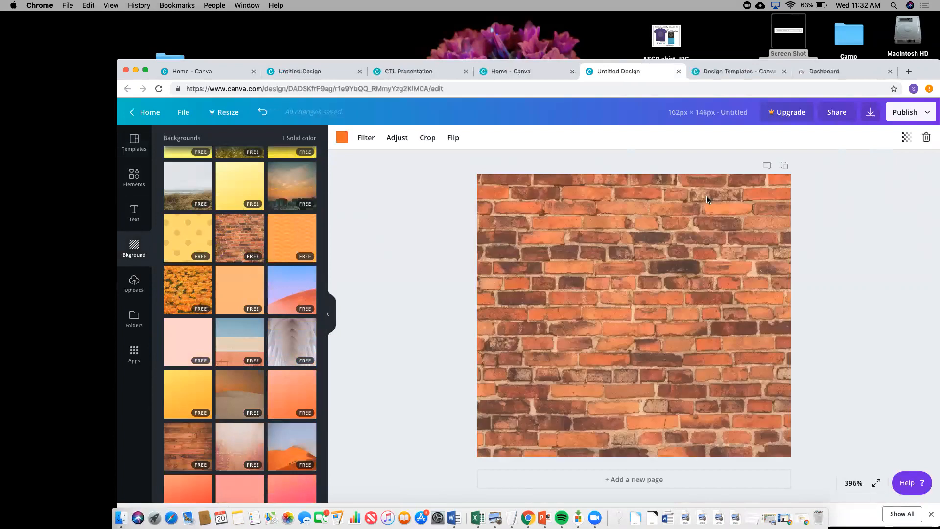
- Add a heading text box to the brick-wall design
click(136, 209)
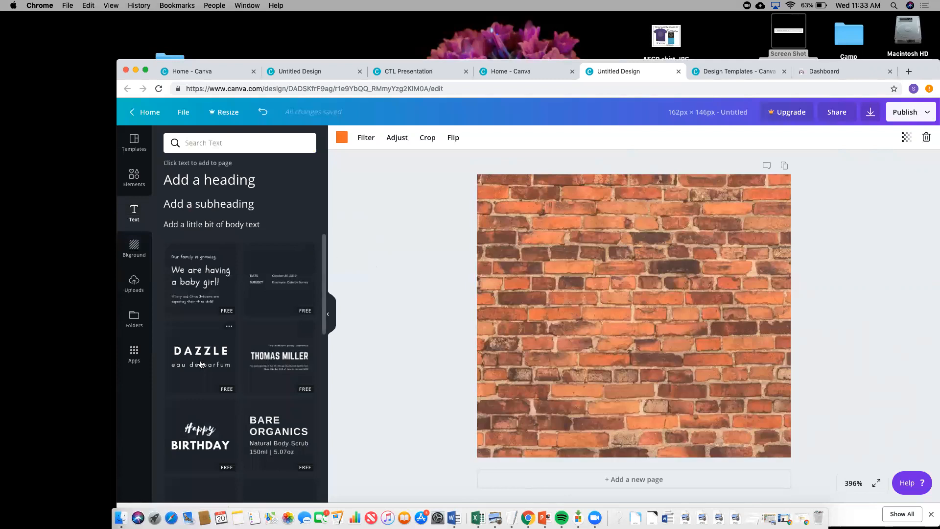
scroll(200, 365, down, 5)
scroll(199, 371, down, 6)
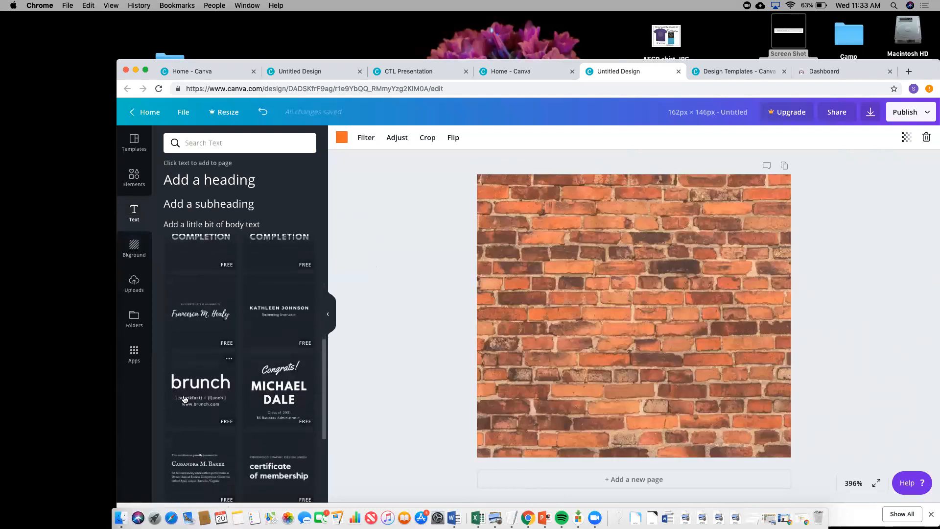
scroll(221, 341, up, 4)
scroll(221, 341, up, 6)
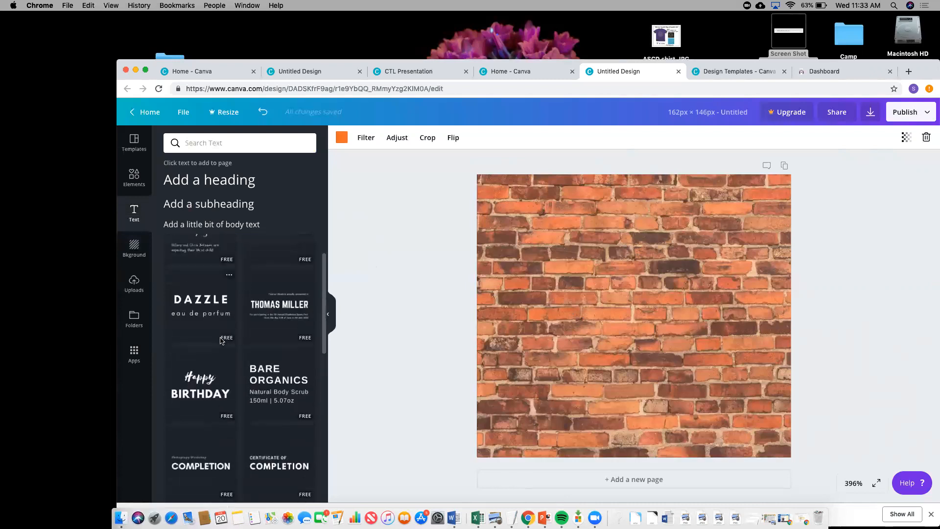
click(276, 307)
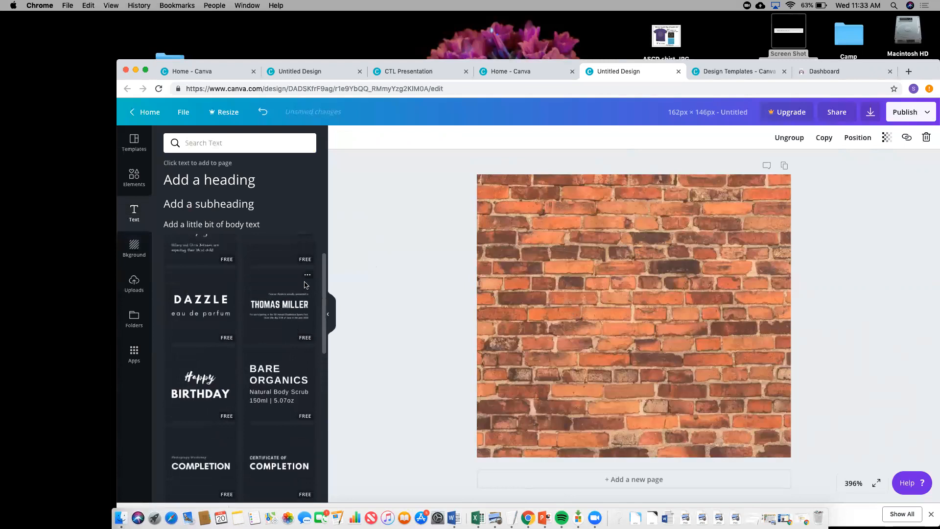
click(255, 178)
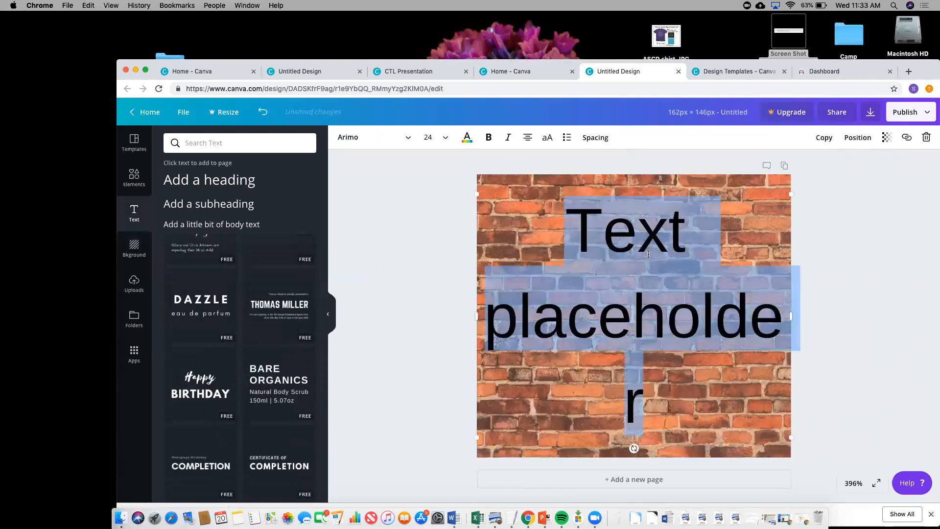
- Replace the heading text with 'Disciplines of Christian Living' and select it
click(581, 226)
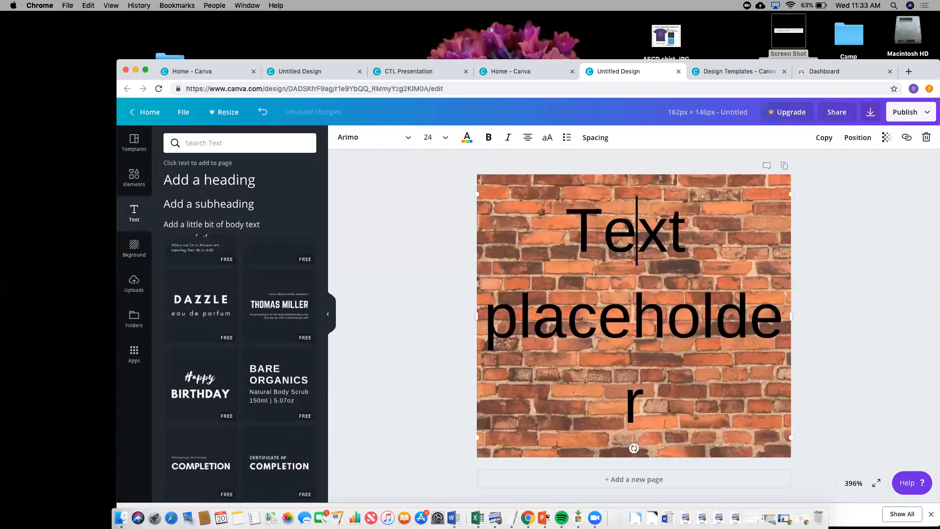
key(cmd+a)
text(Dis)
key(BackSpace)
text(cipl)
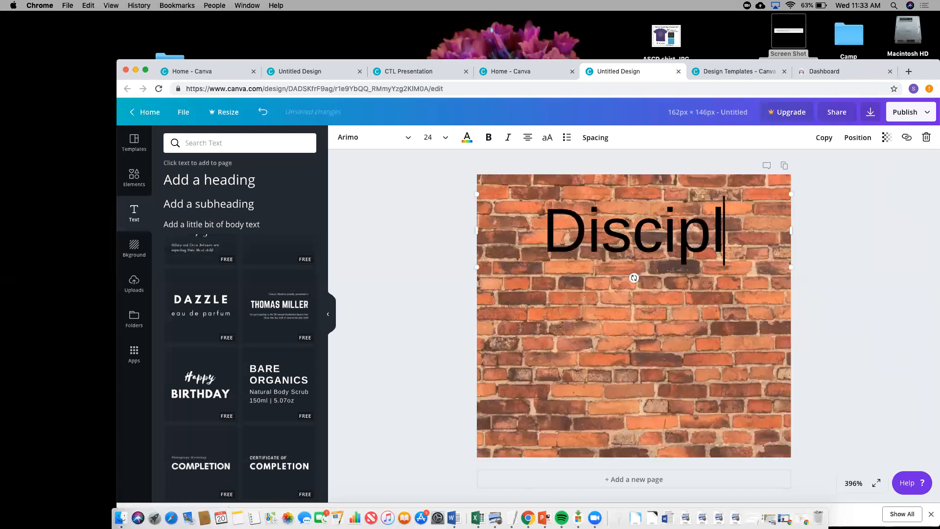
text(ines of Christ)
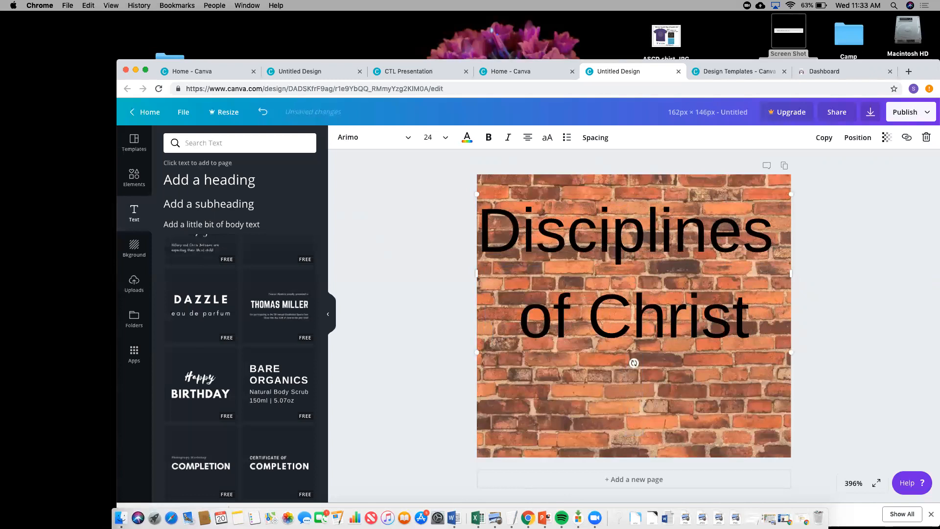
text(ian Llc)
key(BackSpace)
key(BackSpace)
text(ivi)
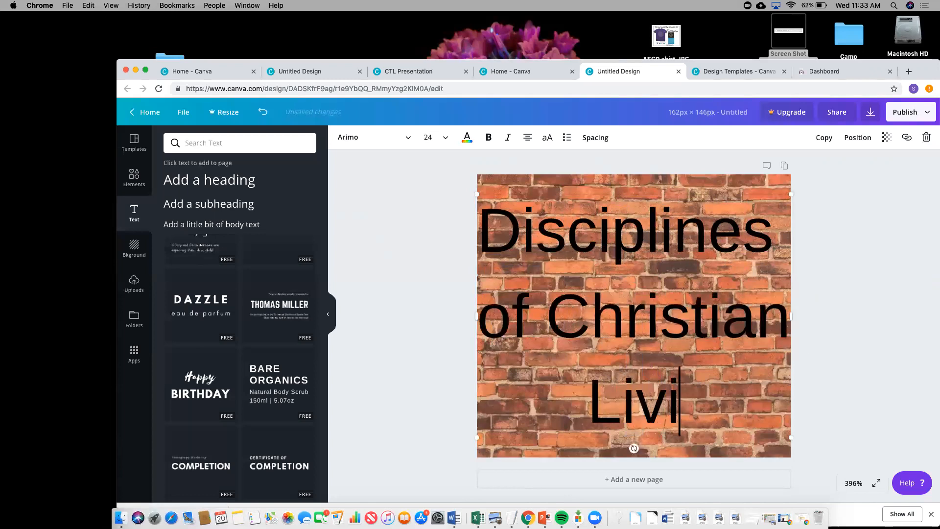
text(ng)
key(BackSpace)
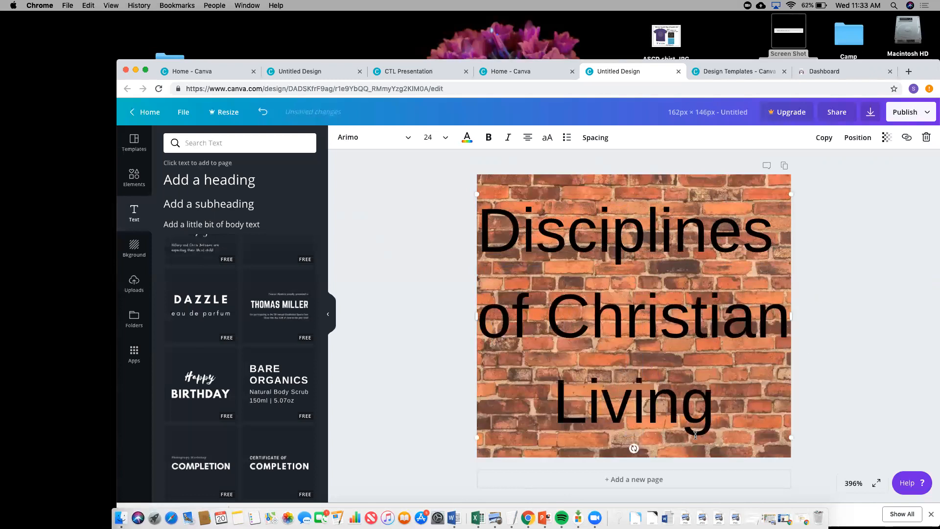
drag(709, 420, 441, 145)
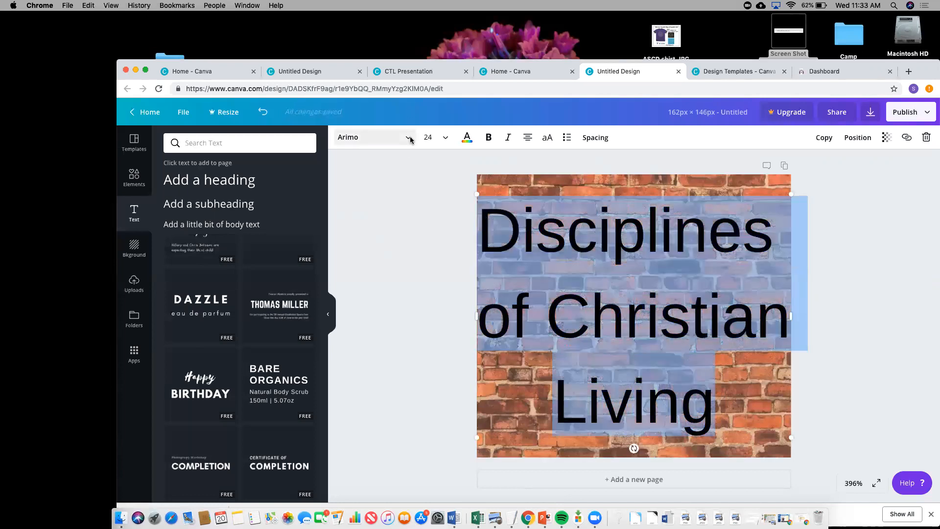
- Set the heading font to Amiko Bold at size 12
click(409, 138)
scroll(414, 267, down, 2)
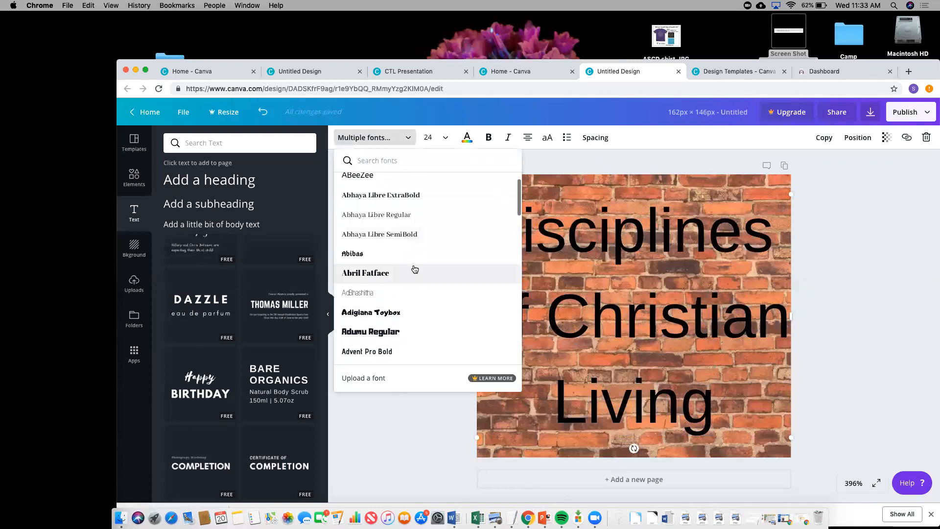
scroll(414, 268, down, 10)
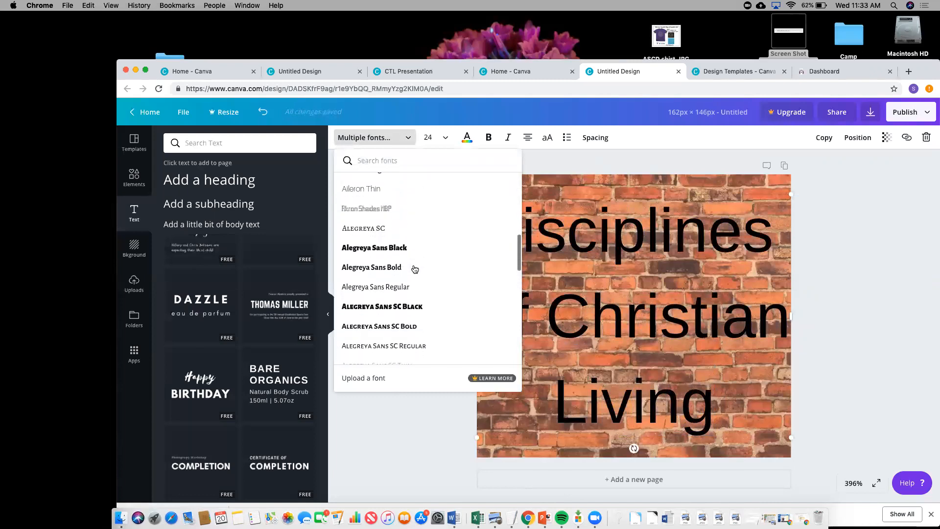
scroll(414, 268, down, 7)
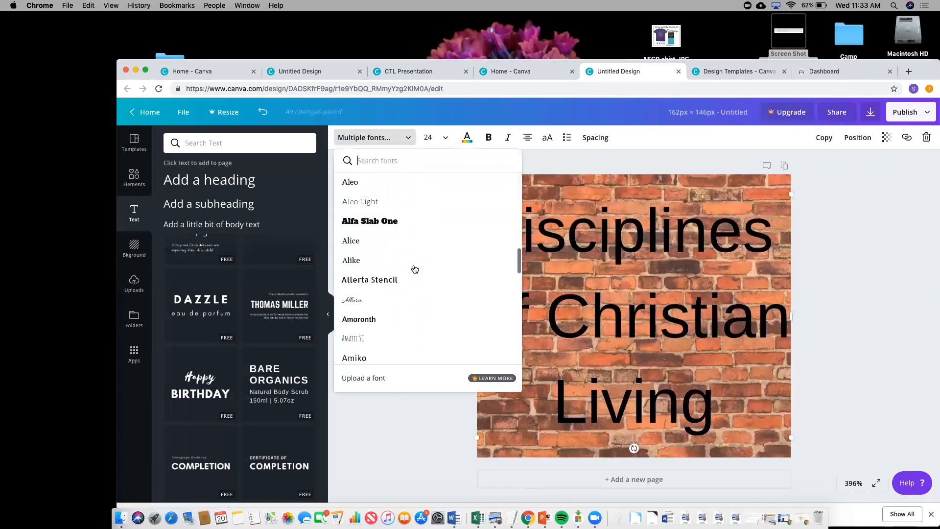
scroll(414, 269, down, 3)
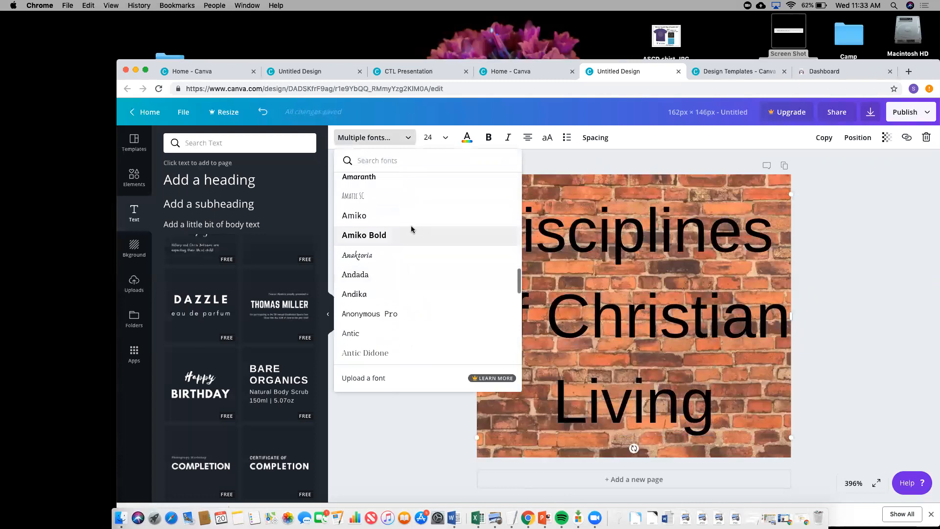
click(412, 233)
click(442, 139)
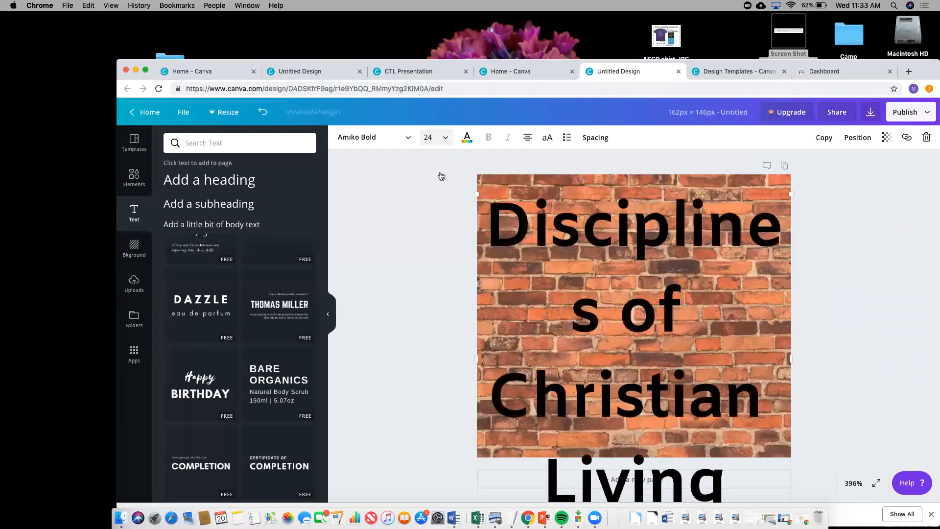
click(445, 178)
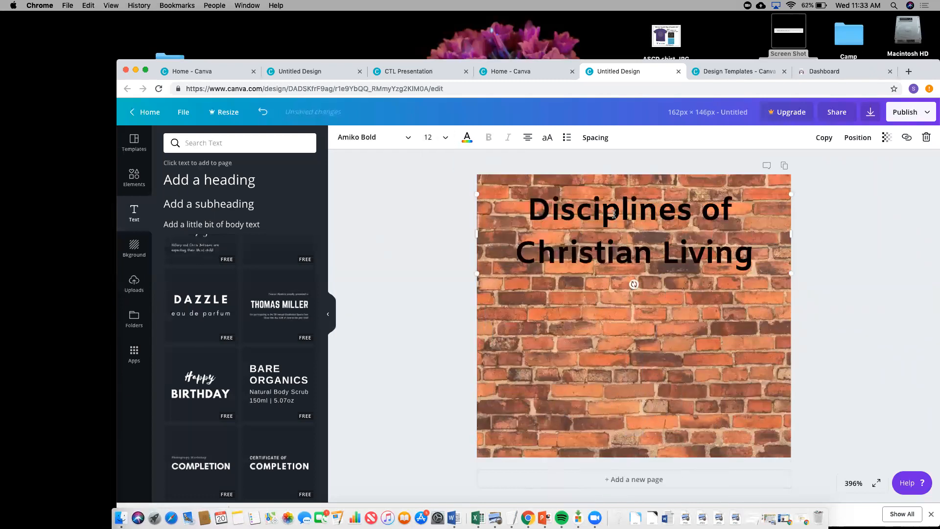
- Move the heading down toward the centre of the brick background, then select the background
click(620, 202)
click(528, 210)
click(652, 259)
drag(517, 223, 516, 295)
click(739, 192)
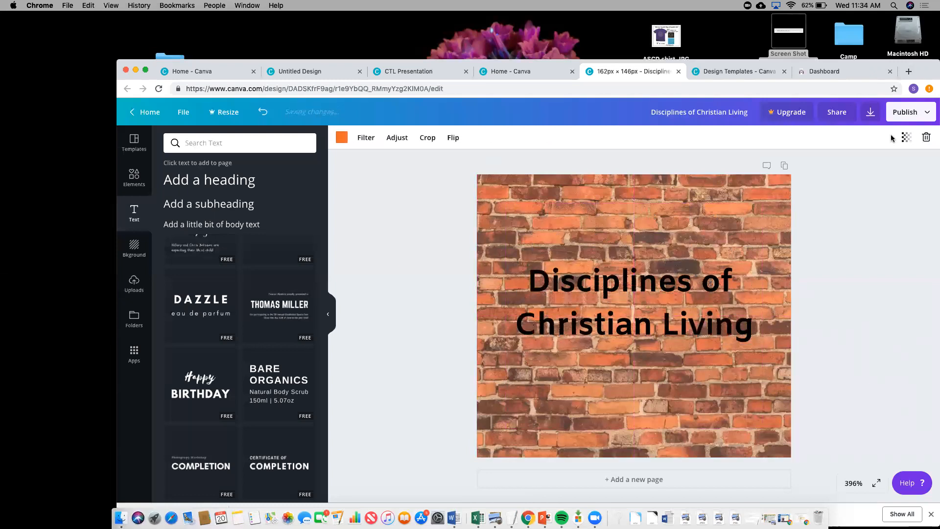
click(905, 137)
- Set the brick background's transparency to 75, then deselect the heading
drag(872, 168, 855, 164)
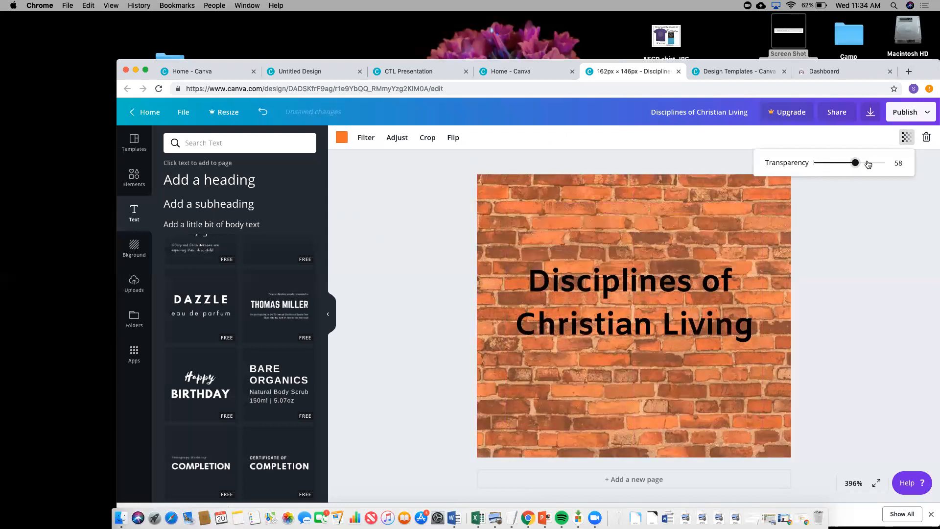
click(868, 164)
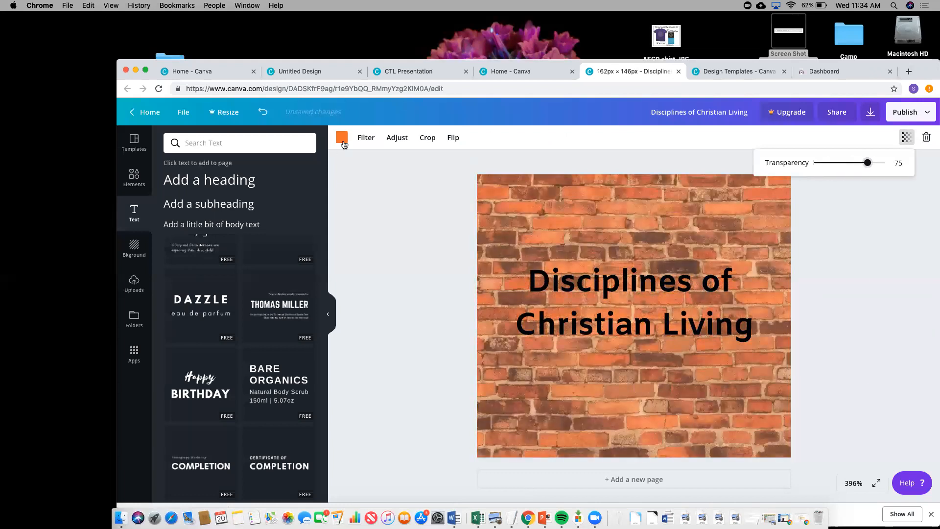
click(342, 139)
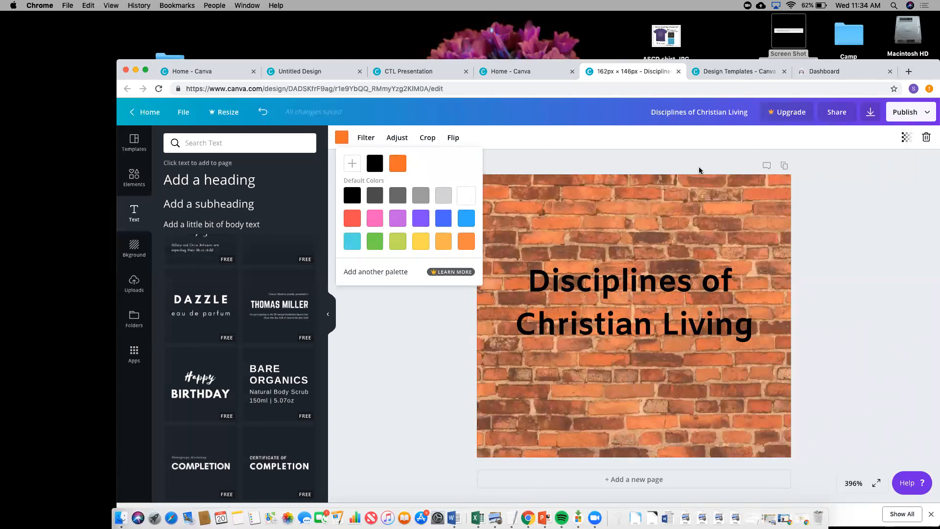
click(657, 284)
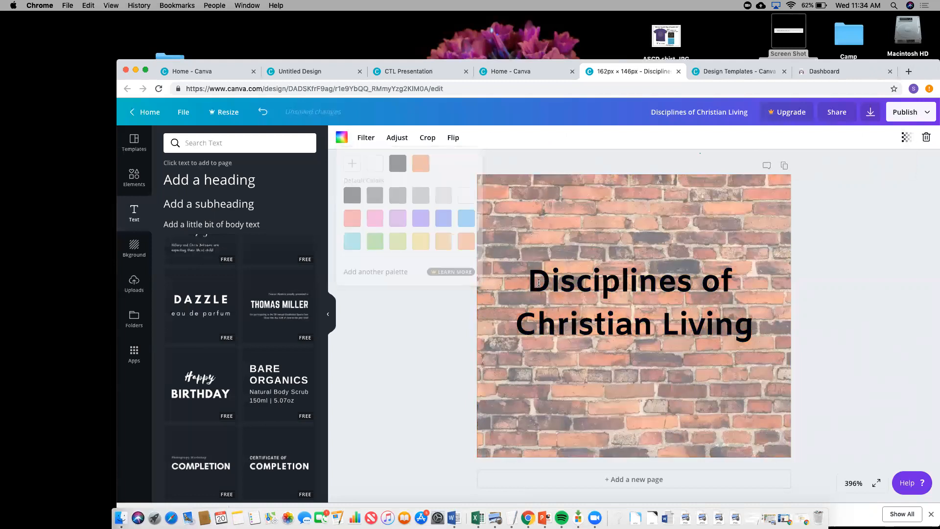
drag(535, 282, 756, 317)
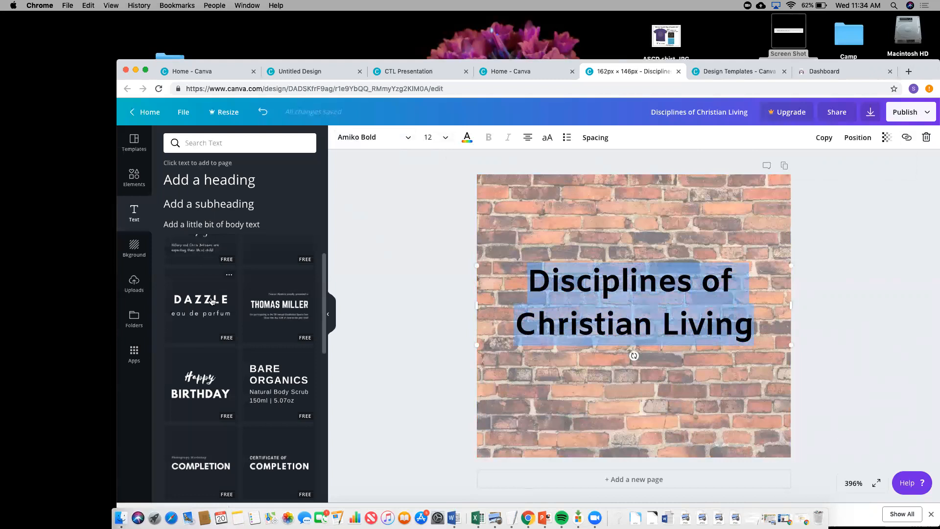
click(342, 163)
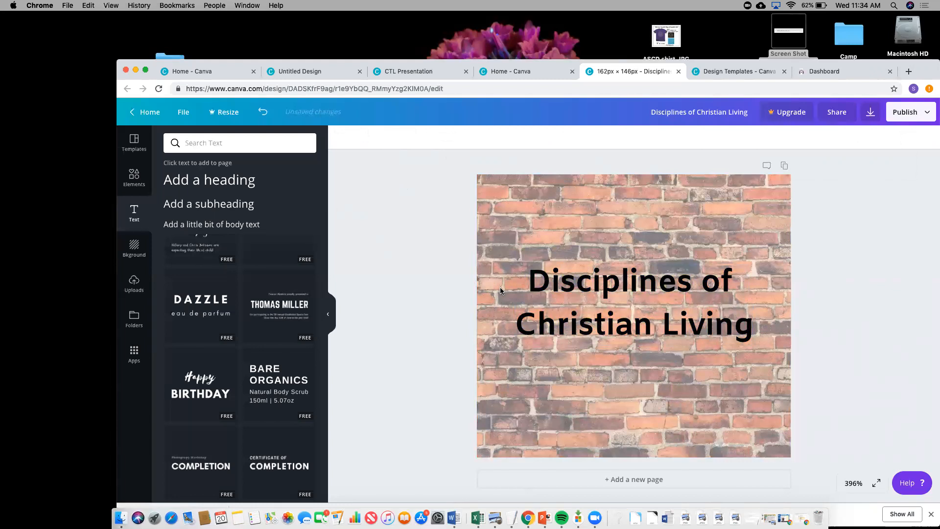
- Open the Fall 2019 Reading & Language Arts course settings and start choosing a new card image
click(311, 72)
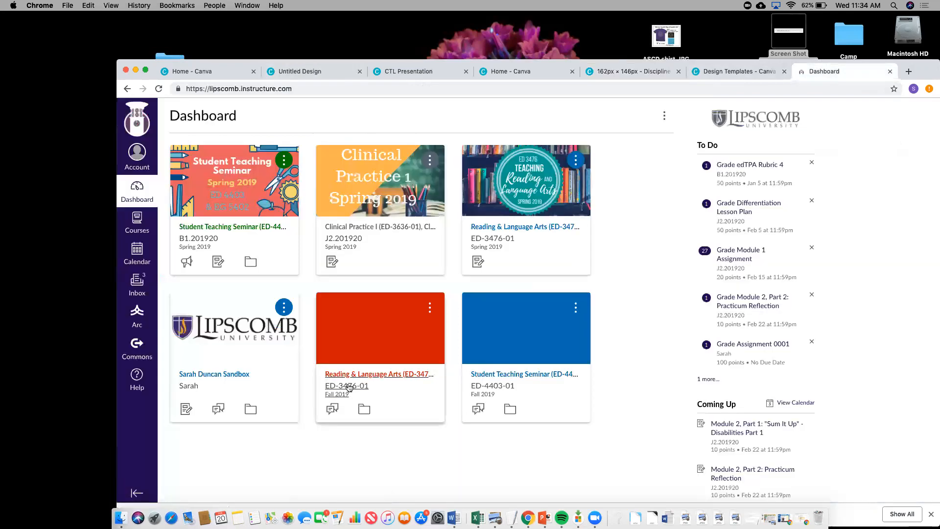
click(348, 387)
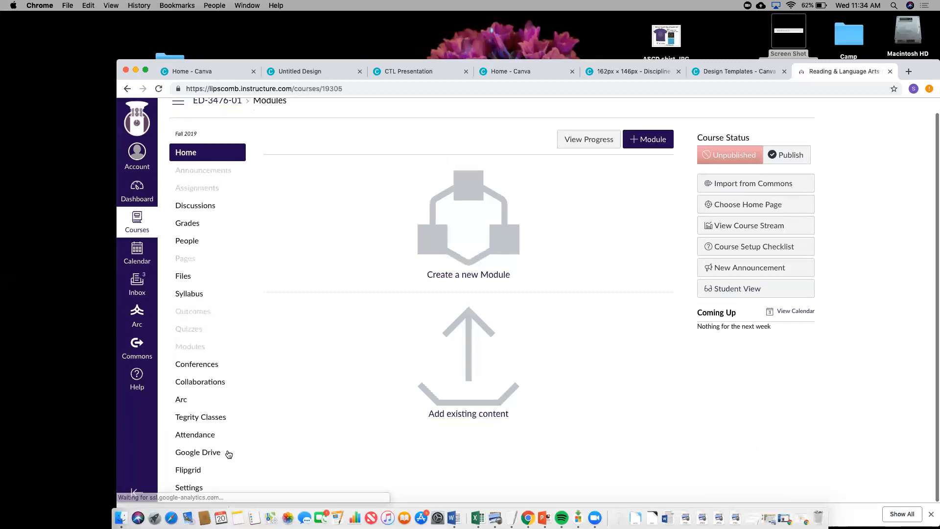
click(189, 488)
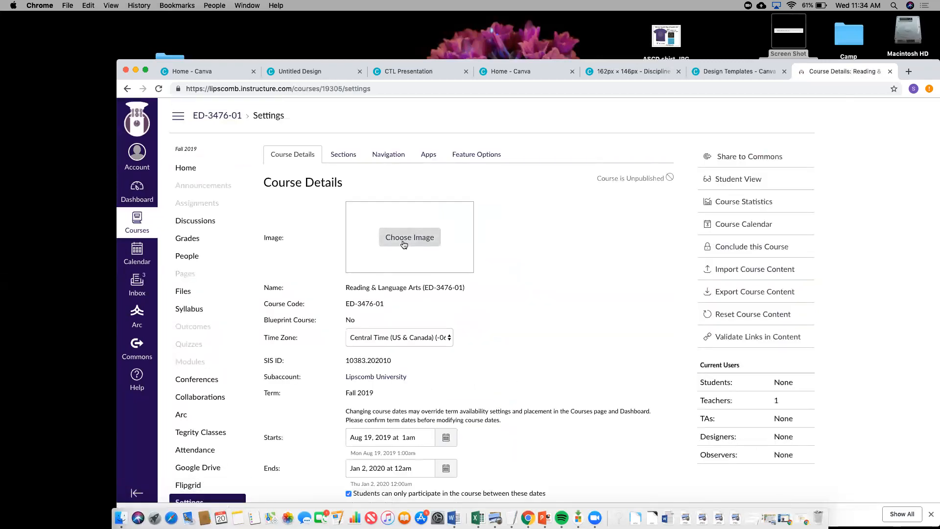
click(404, 240)
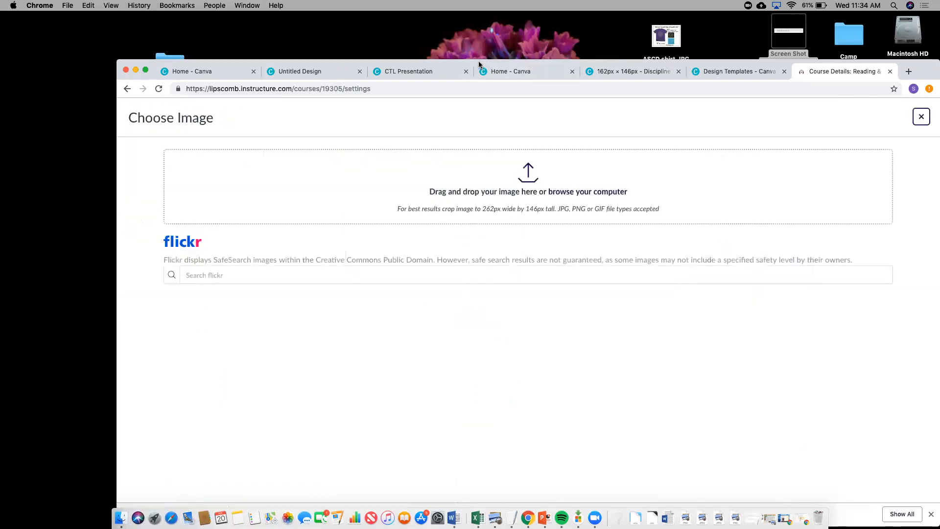
- Drop the downloaded American Literature PNG in as the course image, save, and view it on the Dashboard
drag(174, 468, 350, 228)
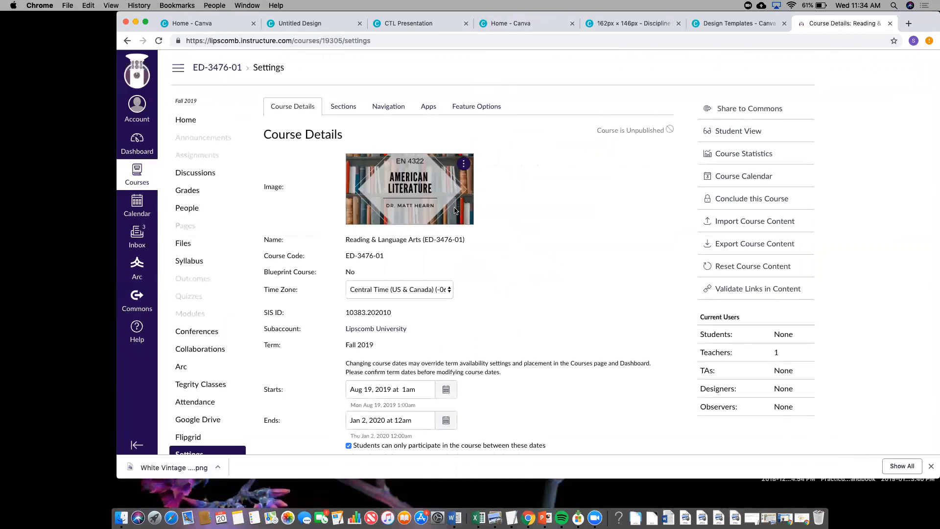
scroll(551, 215, down, 1)
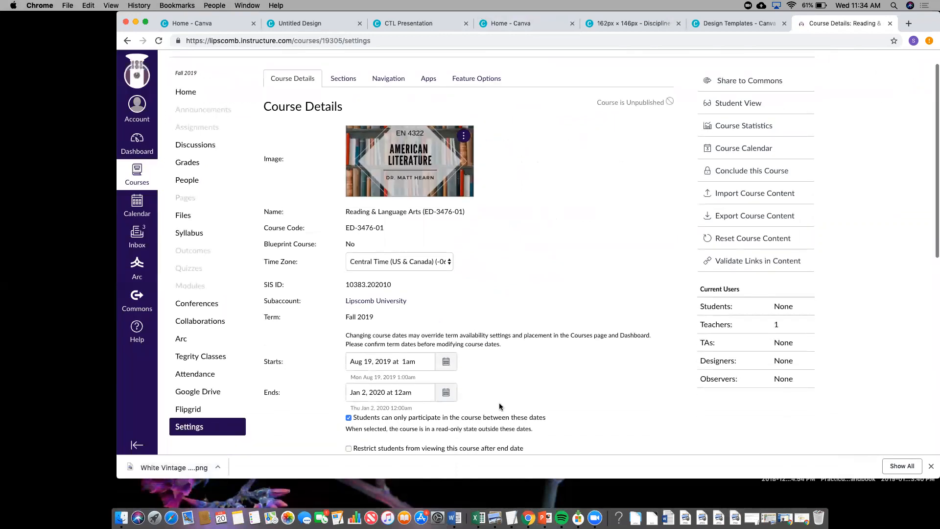
scroll(563, 415, down, 3)
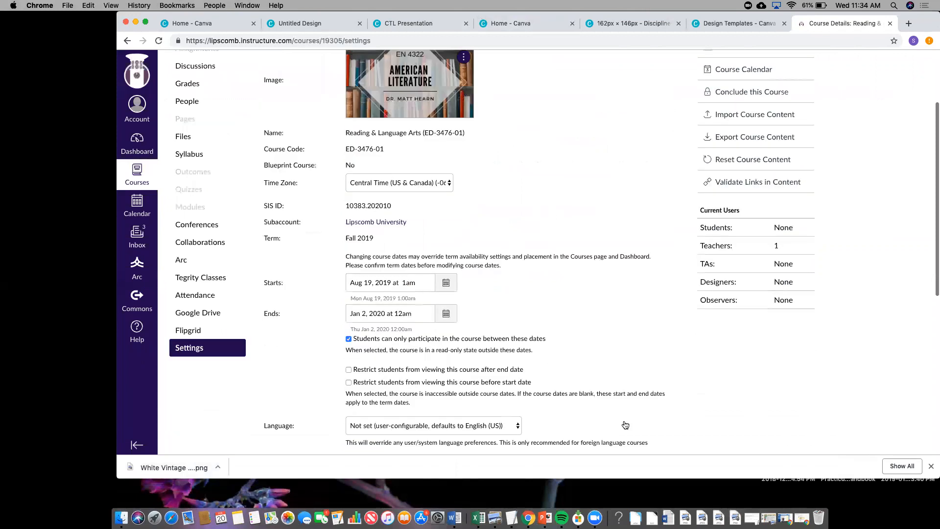
scroll(624, 424, down, 10)
click(624, 420)
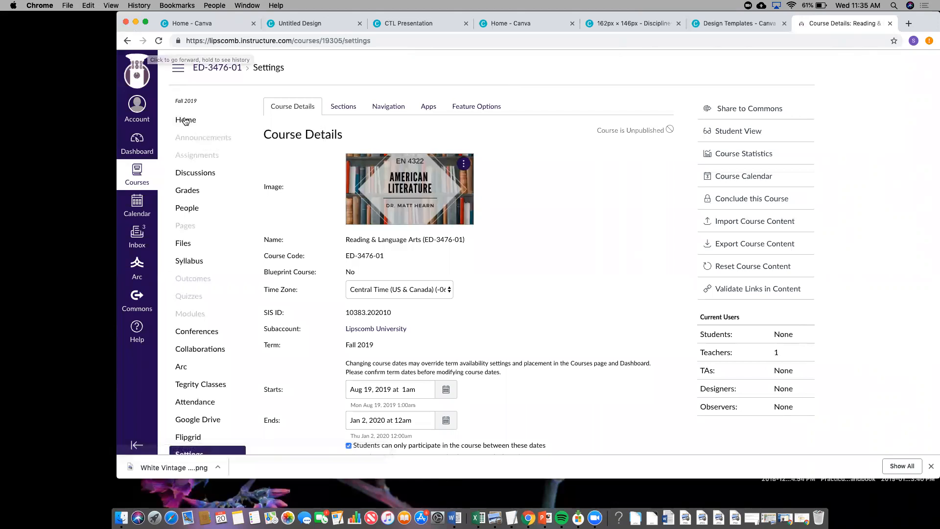
click(187, 120)
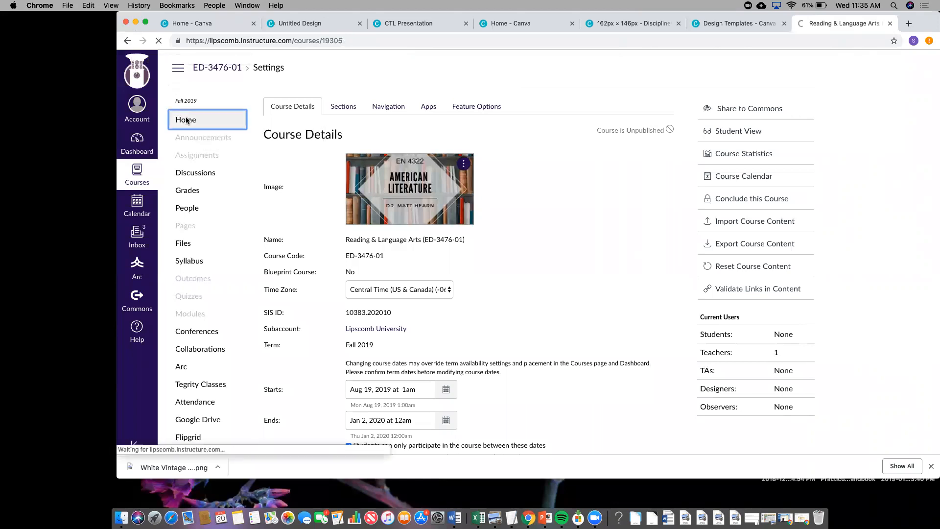
click(137, 149)
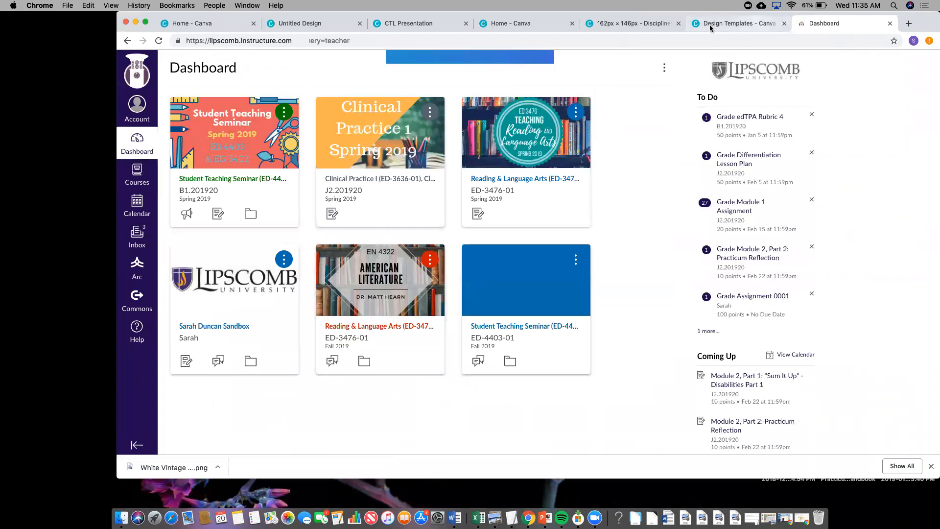
- Return to the CTL Presentation in Canva and advance to slide 23, 'Making a Button'
click(645, 29)
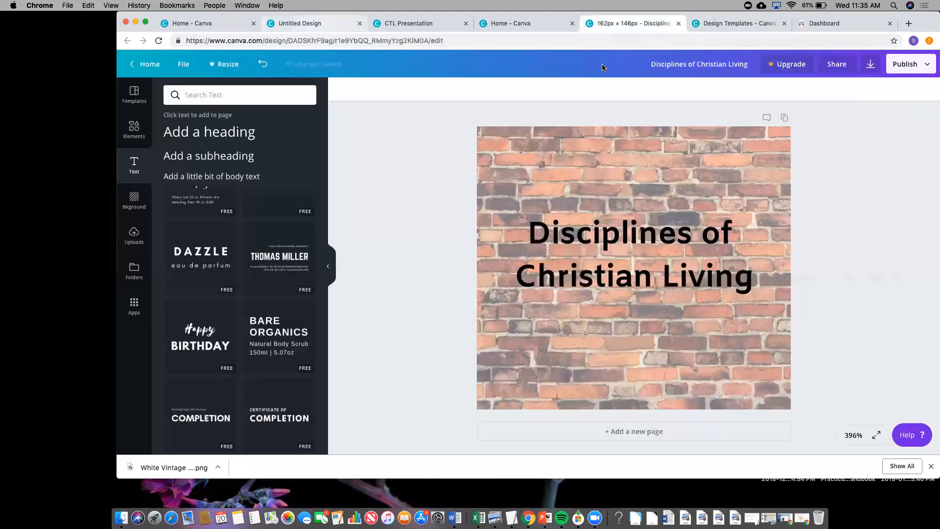
drag(709, 17, 692, 91)
drag(549, 113, 539, 106)
click(510, 103)
key(ctrl+shift+Tab)
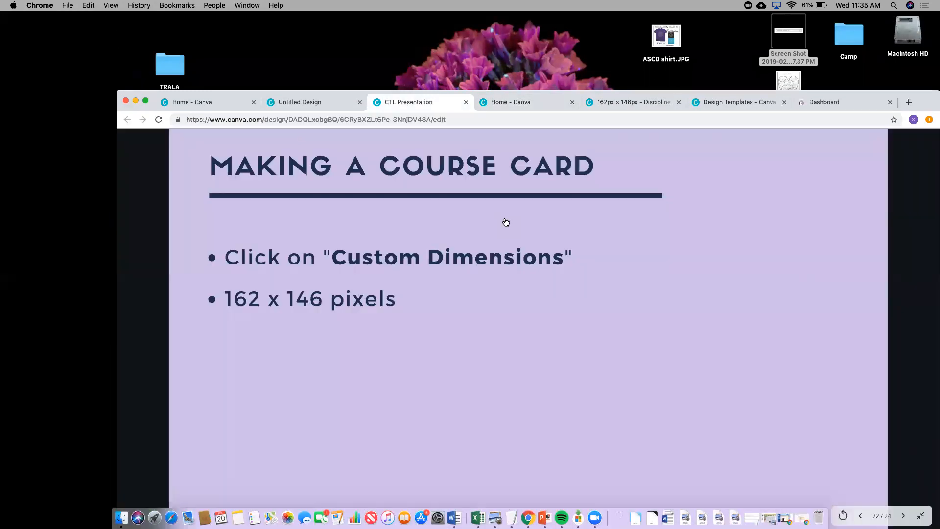
key(Right)
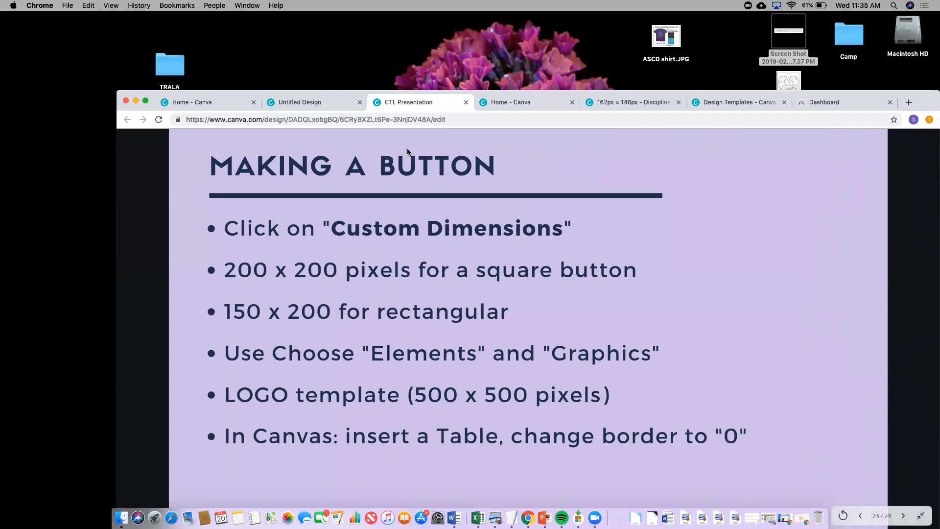
click(228, 104)
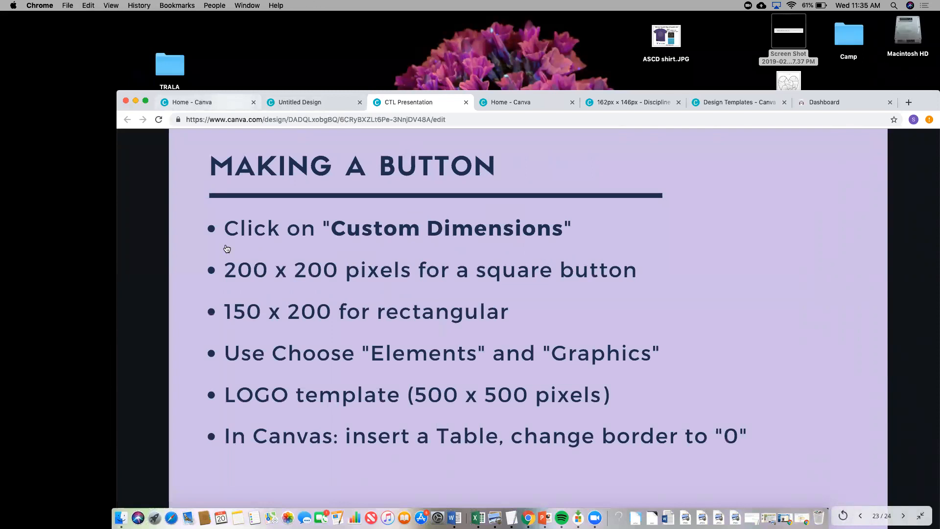
- Search Canva for 'logo' to start a new logo design
key(super+a)
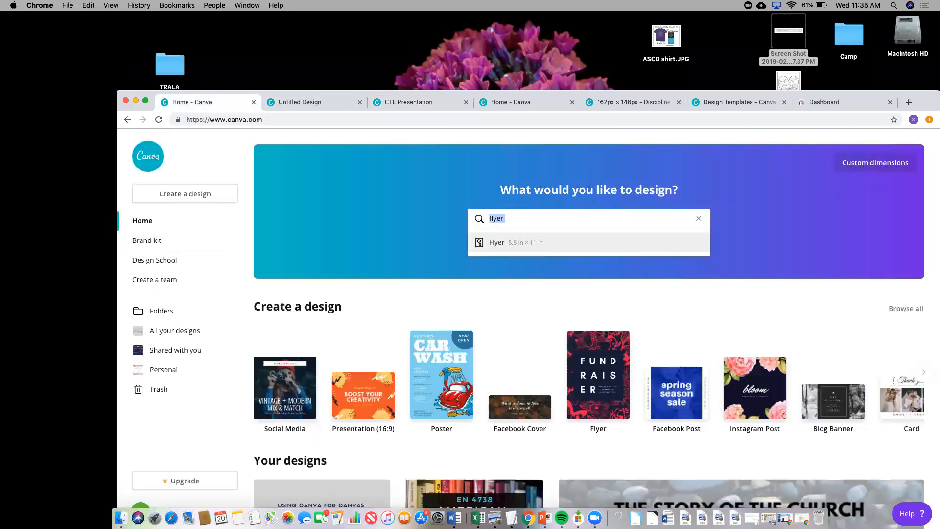
text(logo)
key(Return)
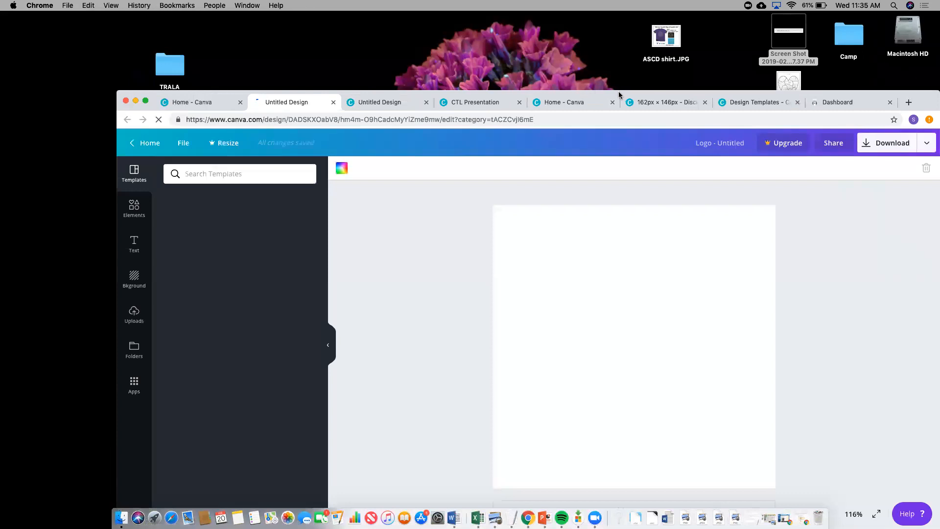
drag(619, 91, 592, 41)
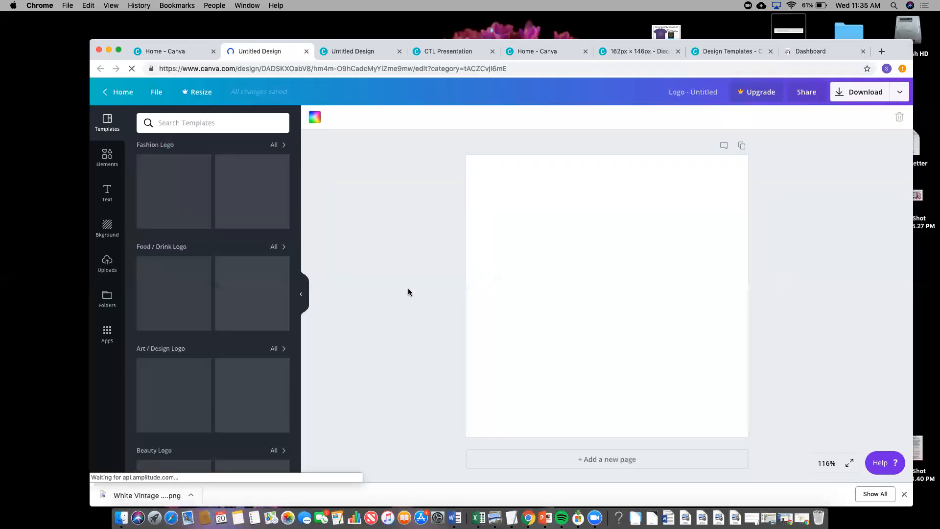
- Apply the red Onnoble Sports logo template, then go back to the Canva home page
scroll(242, 371, down, 8)
scroll(243, 371, down, 15)
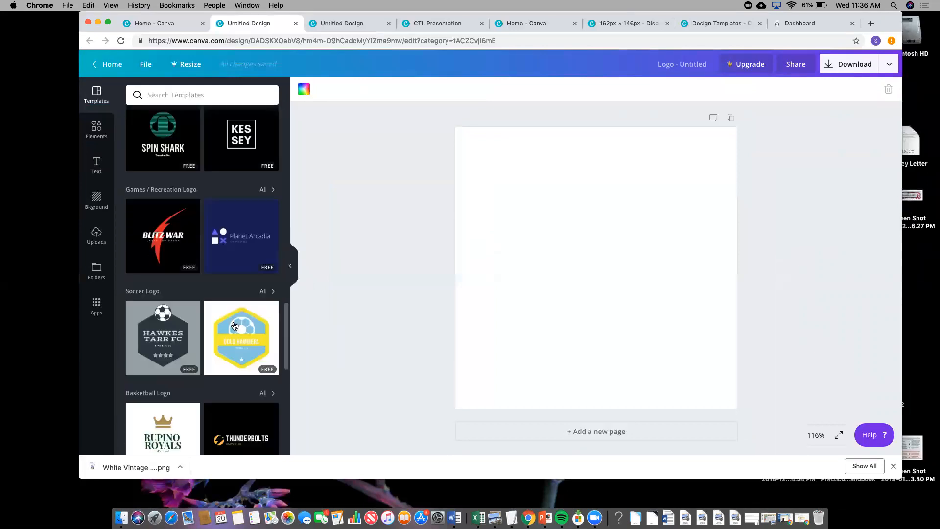
scroll(234, 326, down, 5)
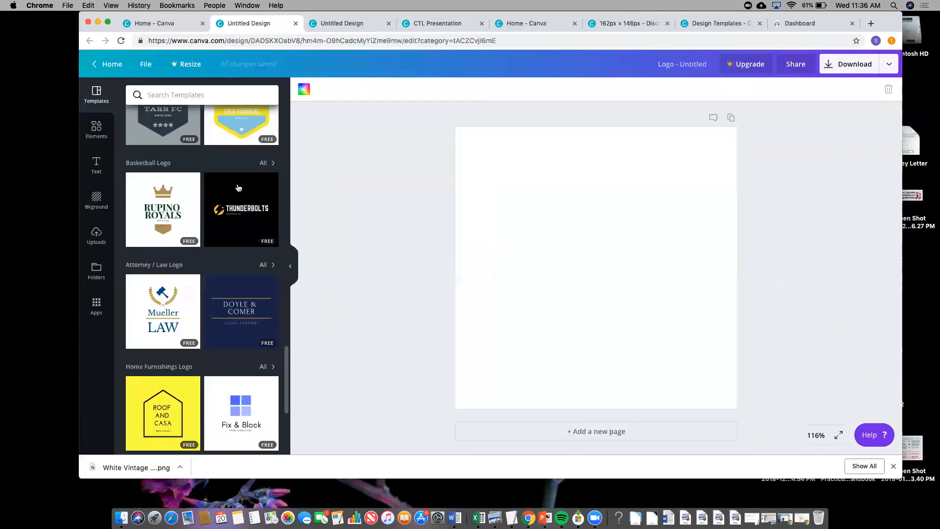
scroll(237, 188, down, 15)
scroll(238, 187, down, 15)
scroll(238, 186, down, 10)
click(163, 147)
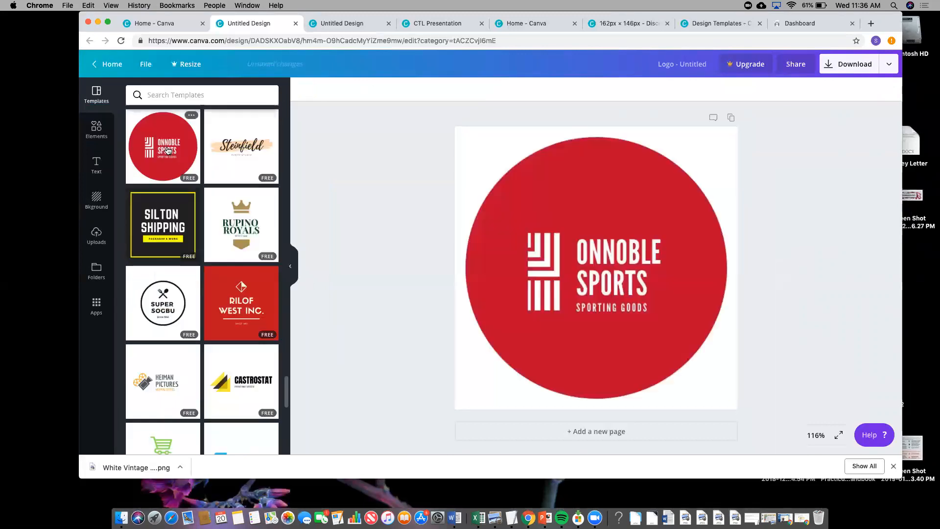
click(568, 244)
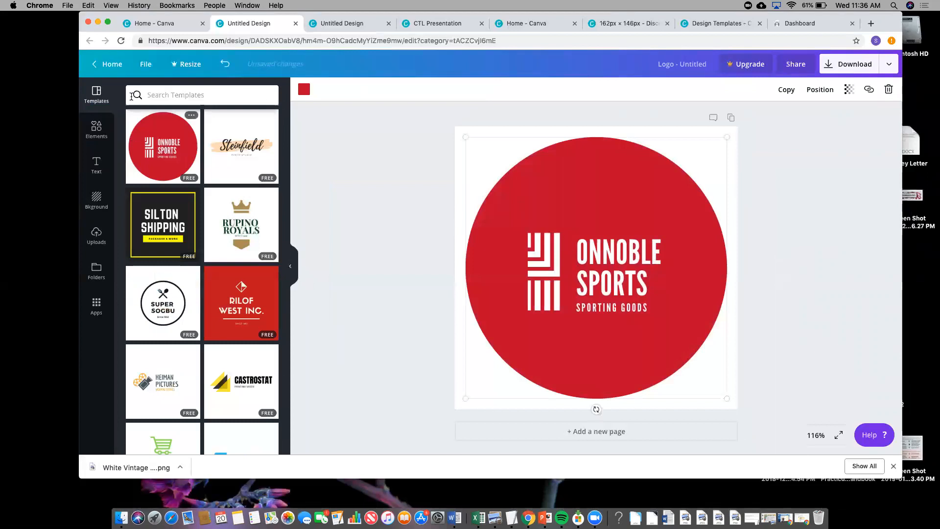
click(112, 65)
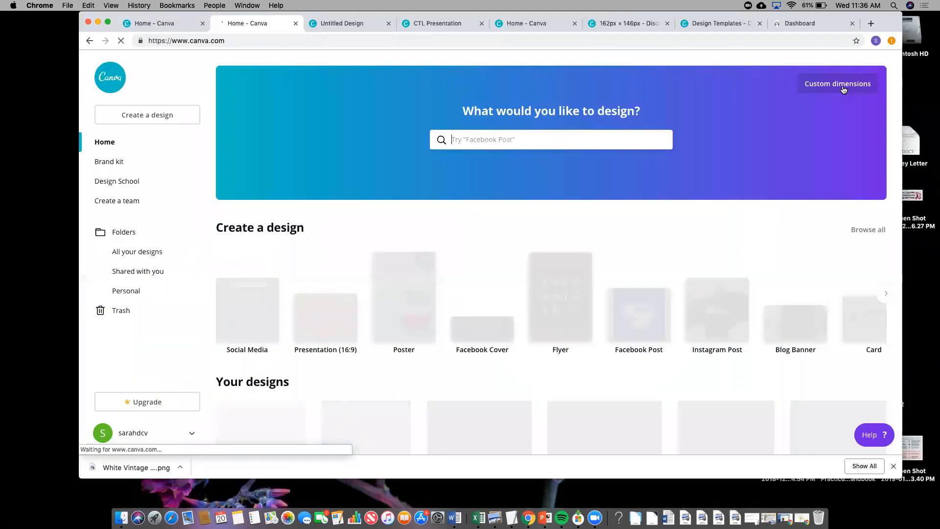
- Create a new custom design sized 200 × 200 px
text(200)
key(Tab)
text(200)
click(795, 142)
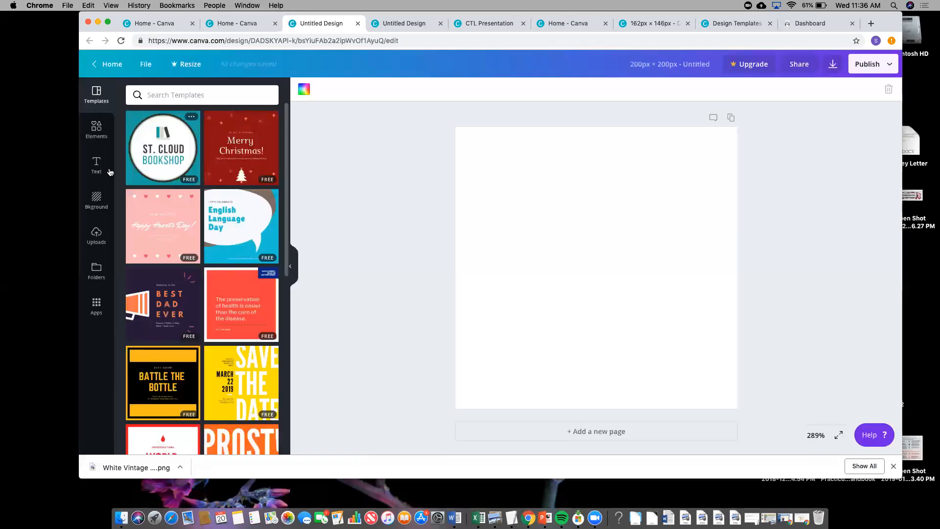
- Add the grey ribbon banner shape from Elements > Graphics > Shapes to the page
click(96, 128)
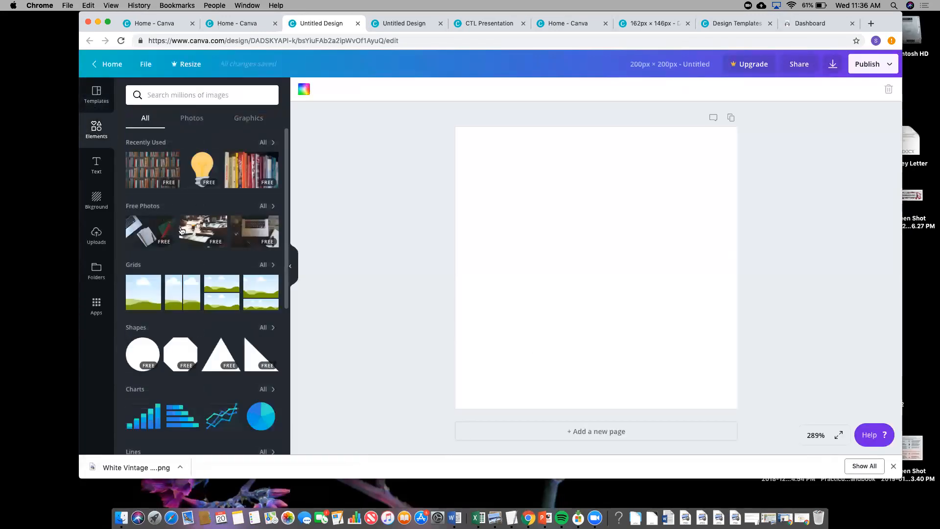
scroll(195, 274, down, 1)
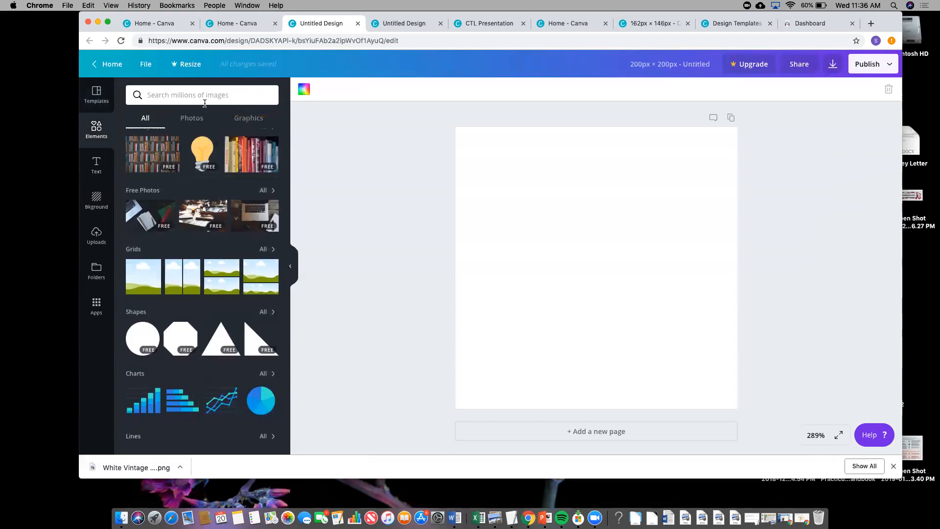
click(242, 119)
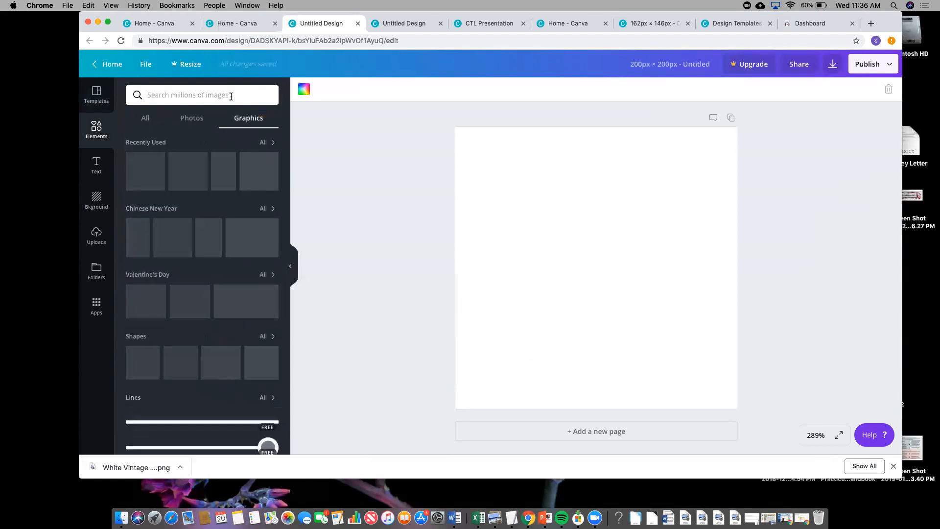
scroll(201, 279, down, 3)
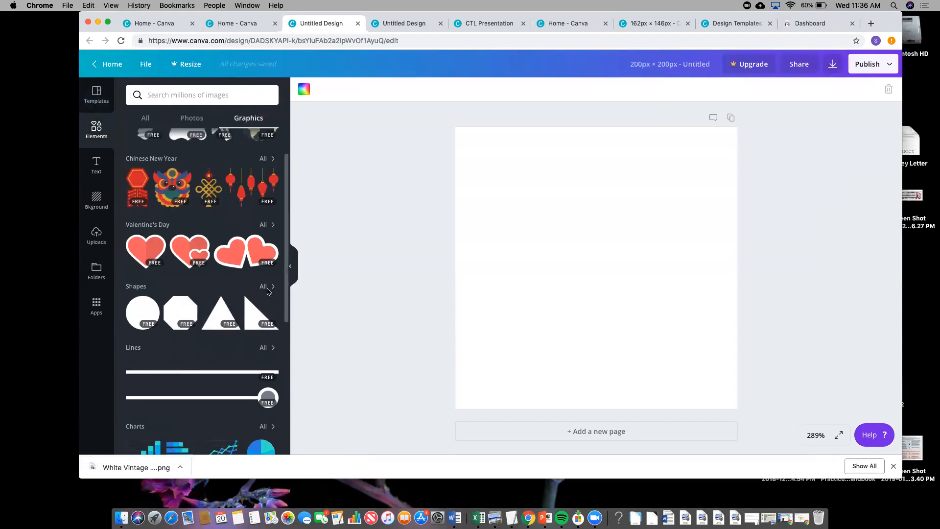
click(269, 292)
scroll(255, 332, down, 2)
scroll(254, 335, down, 5)
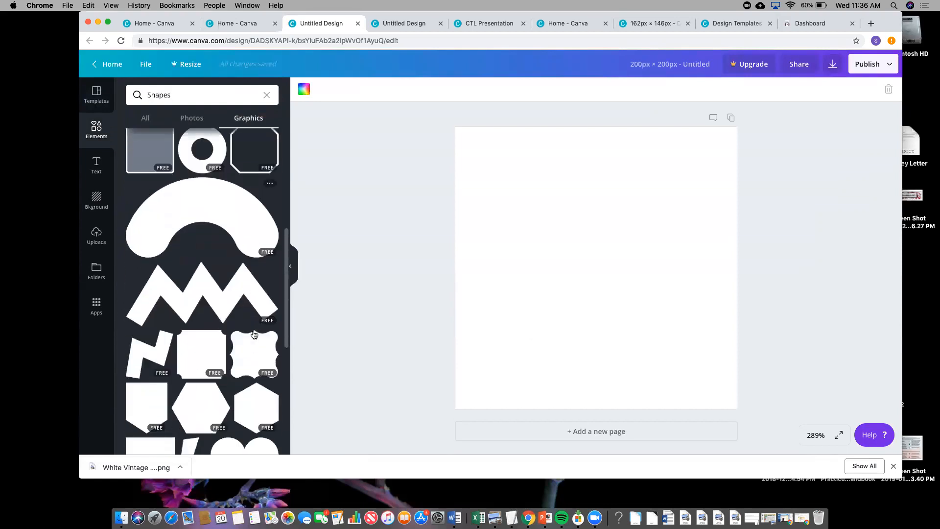
scroll(254, 335, down, 2)
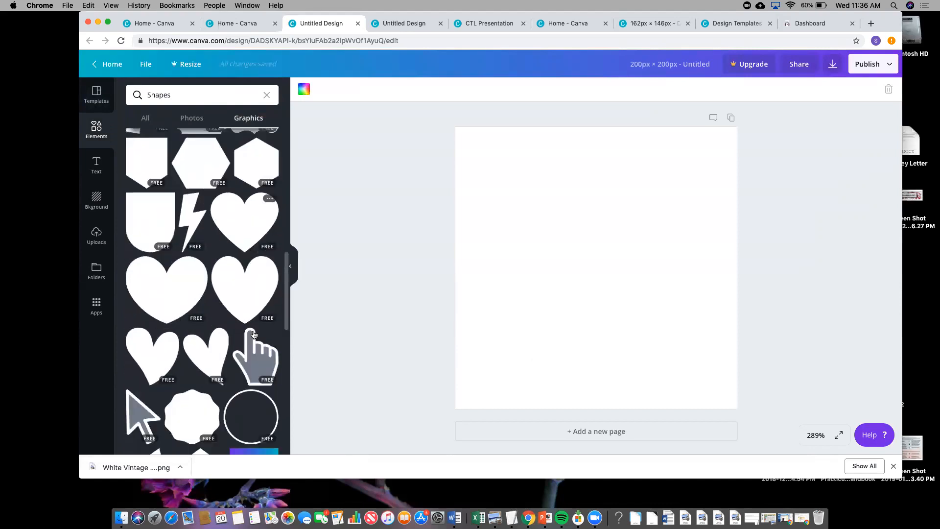
scroll(254, 335, down, 5)
scroll(253, 335, down, 15)
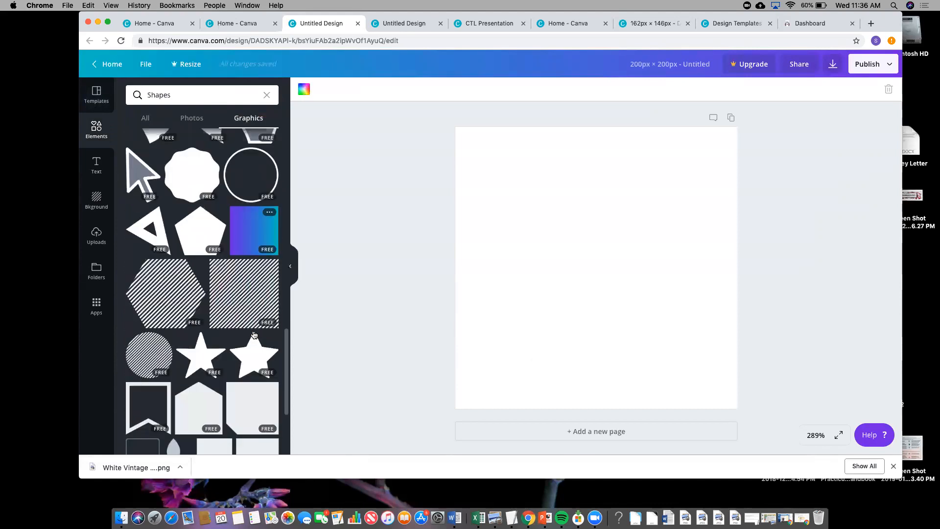
scroll(253, 334, down, 15)
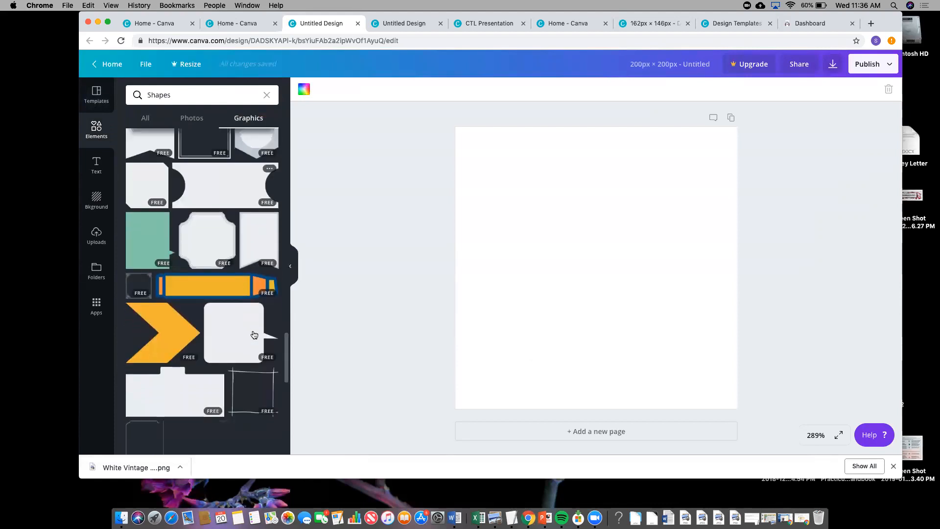
scroll(254, 334, down, 8)
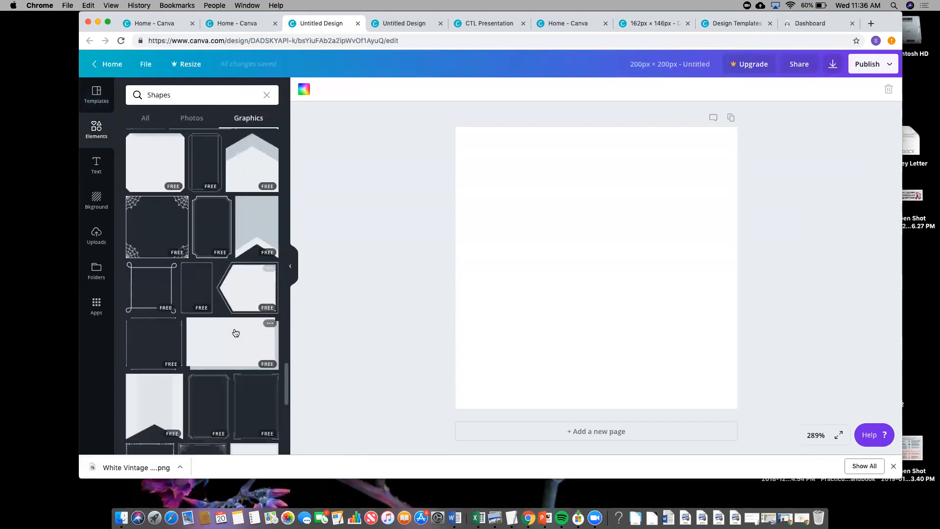
scroll(235, 332, down, 10)
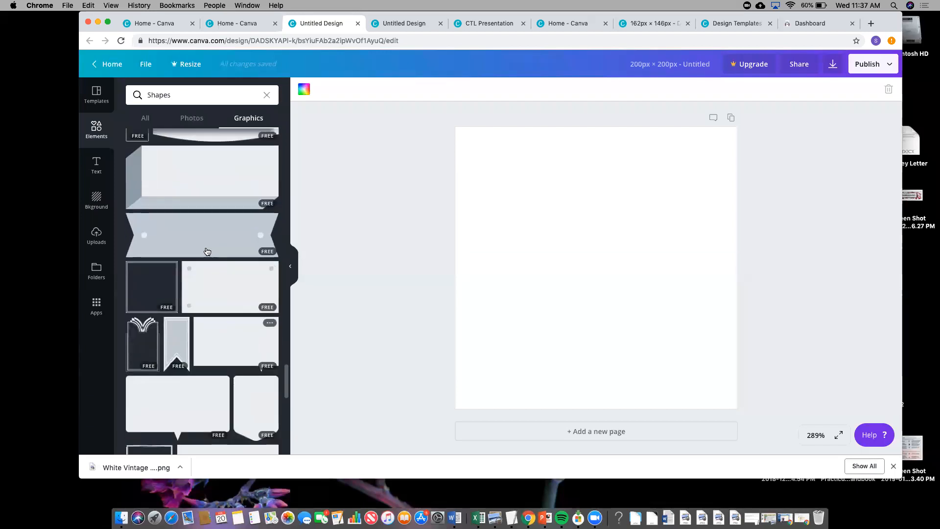
click(207, 250)
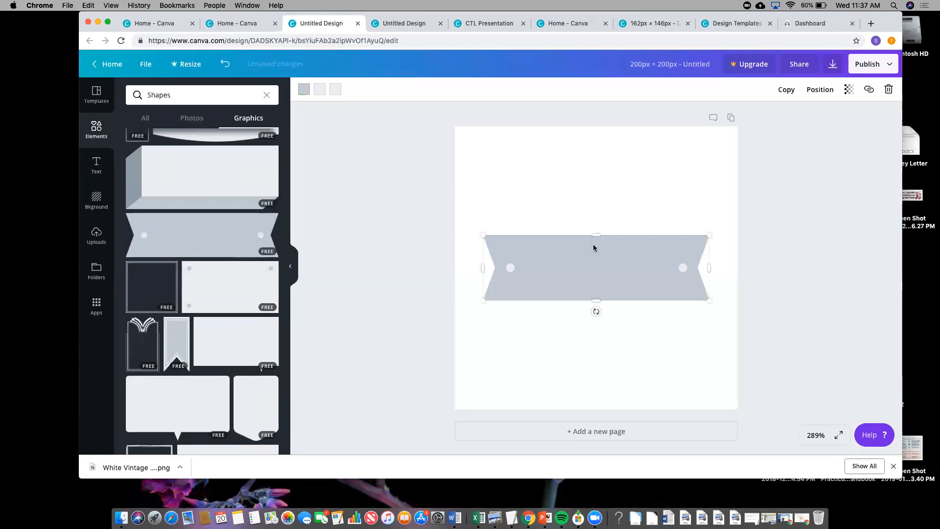
- Change the banner shape's colour to purple
click(303, 89)
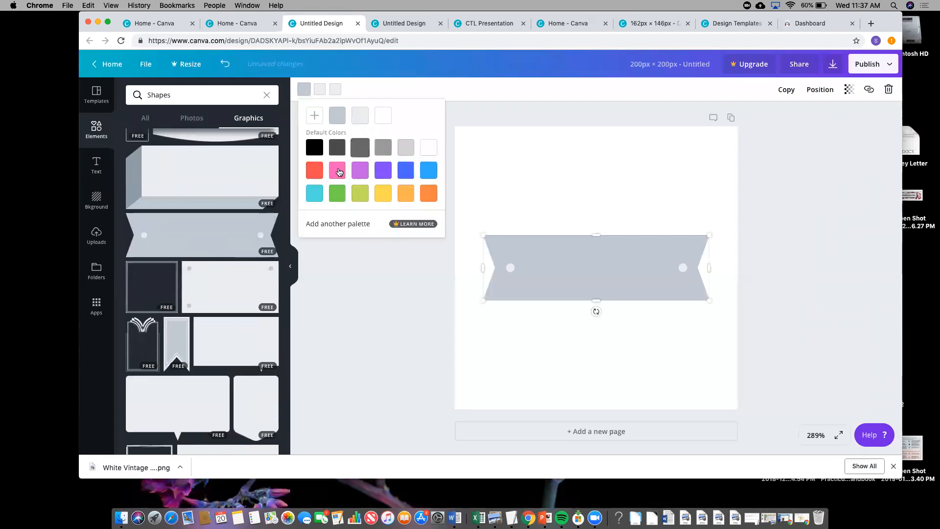
click(361, 174)
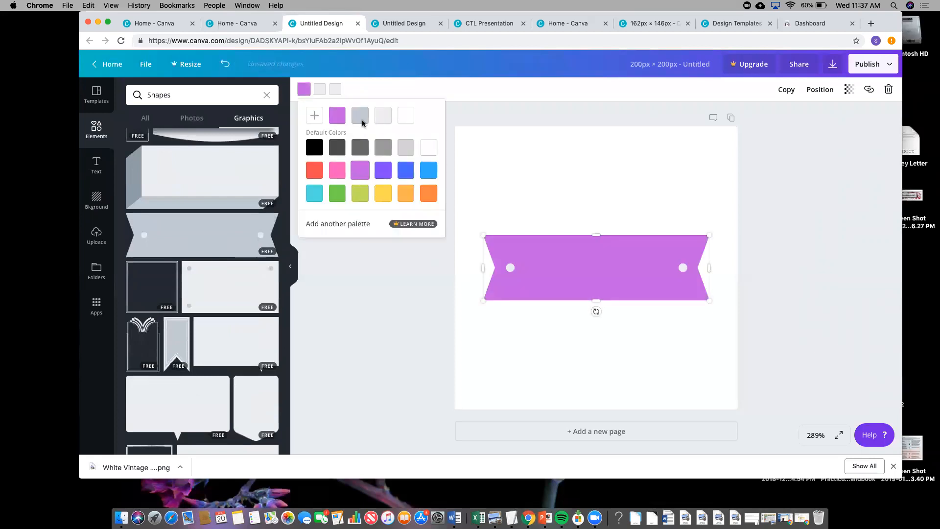
click(509, 191)
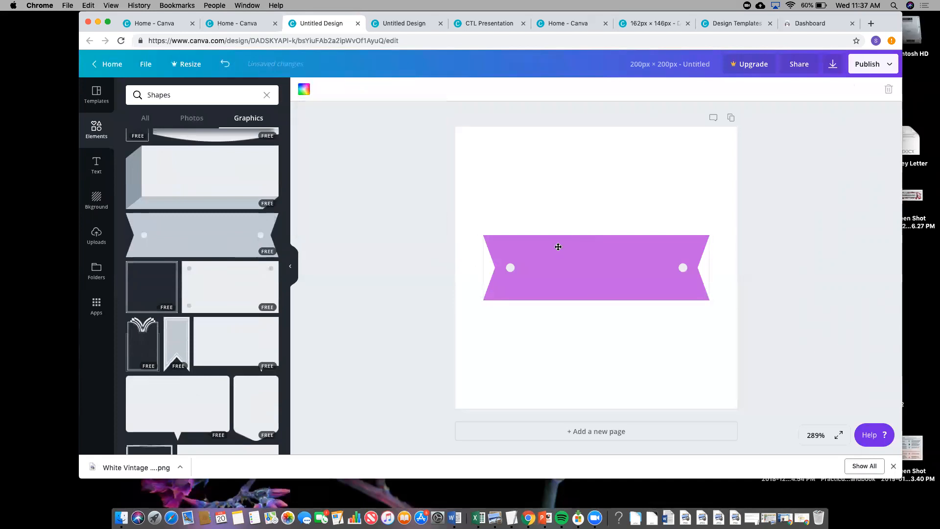
click(556, 247)
- Add a text box reading 'Assignments' to the design
click(98, 163)
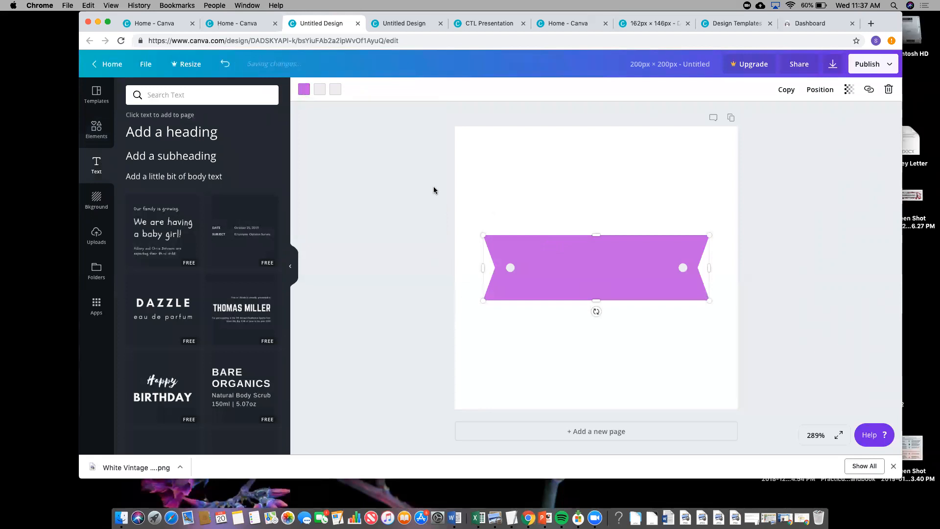
click(185, 155)
text(Assignments)
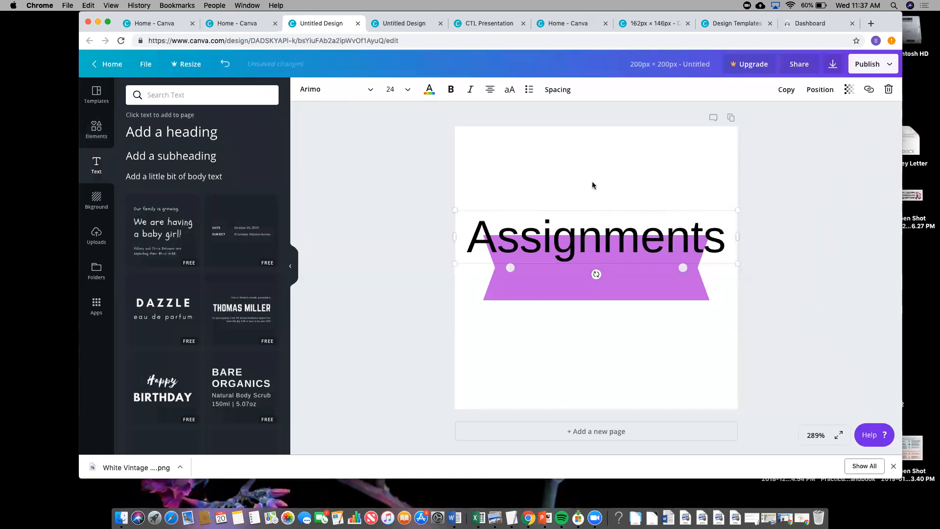
drag(473, 234, 725, 251)
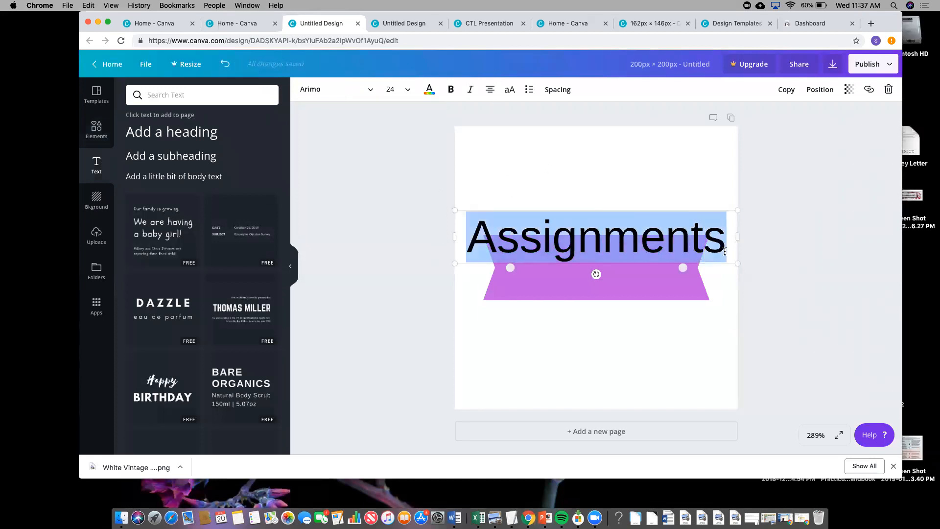
- Move the Assignments text onto the banner, set it to size 14 and colour it white
click(407, 89)
click(406, 184)
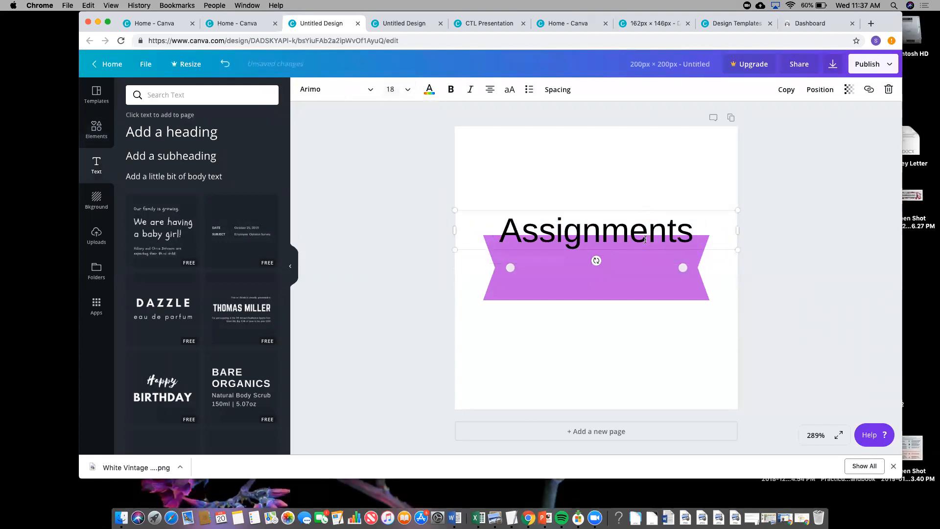
drag(645, 240, 645, 277)
click(407, 89)
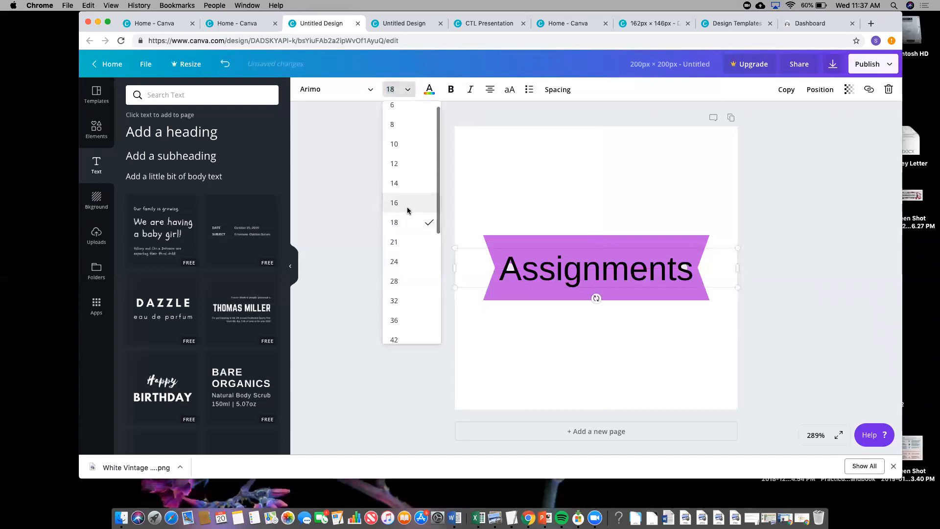
click(407, 211)
click(407, 89)
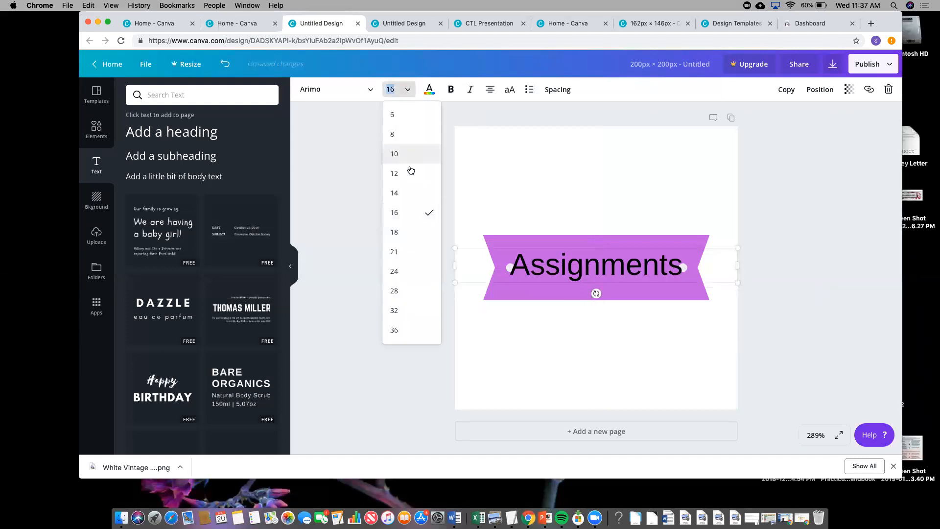
click(412, 193)
click(429, 91)
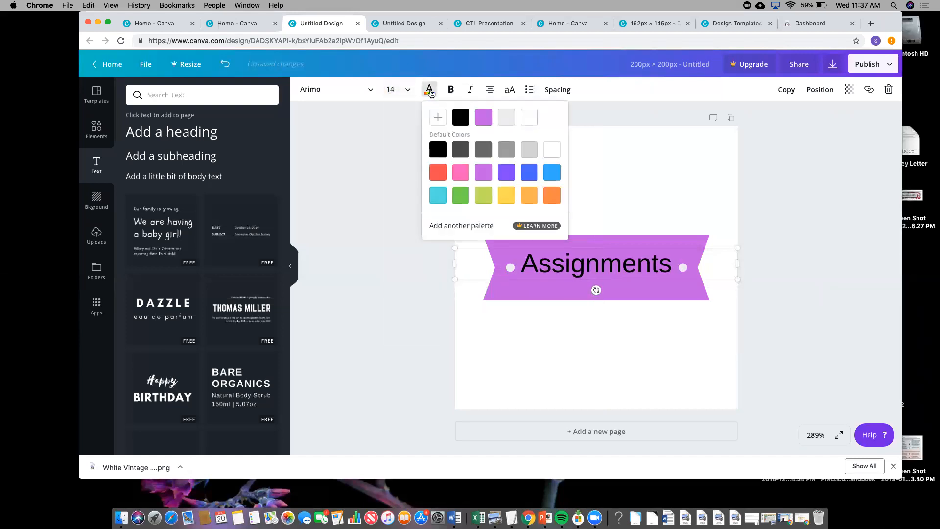
click(530, 118)
click(636, 185)
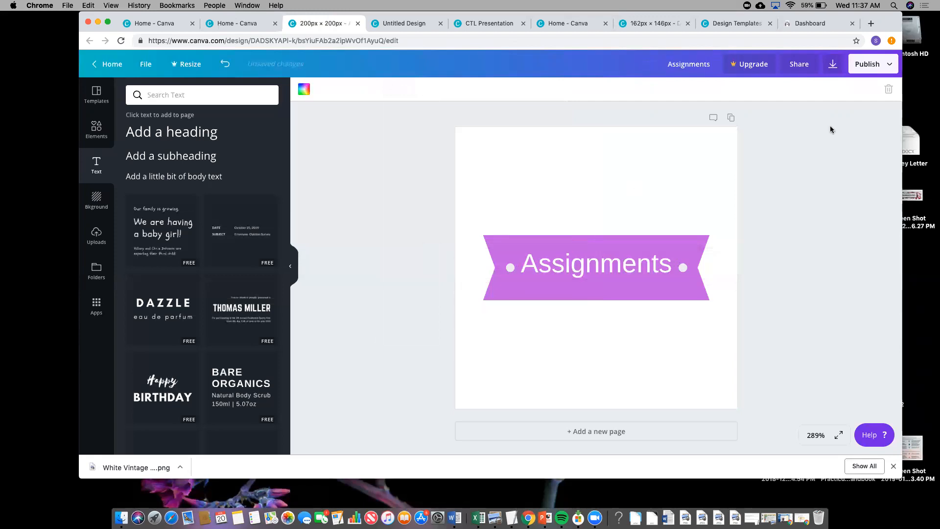
- Download the Assignments button as a PNG, then return to the Canva home tab
click(876, 64)
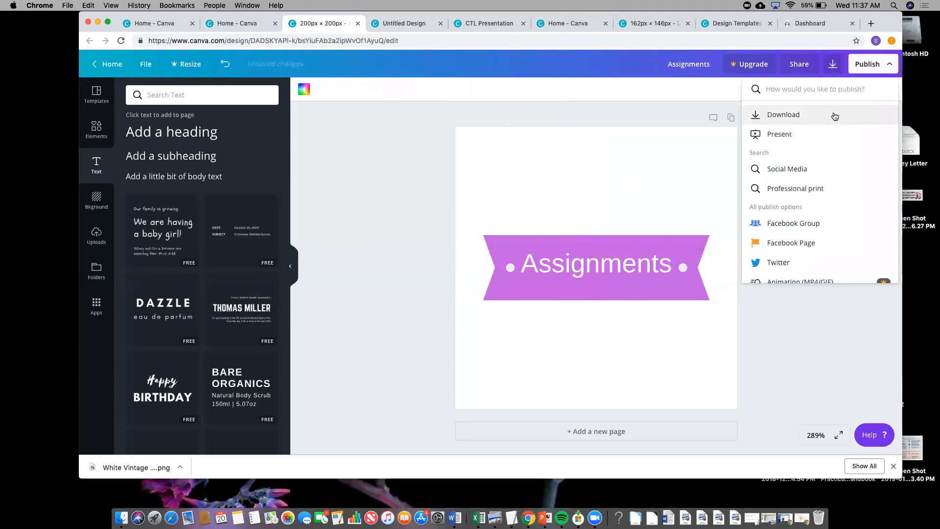
click(834, 115)
click(805, 174)
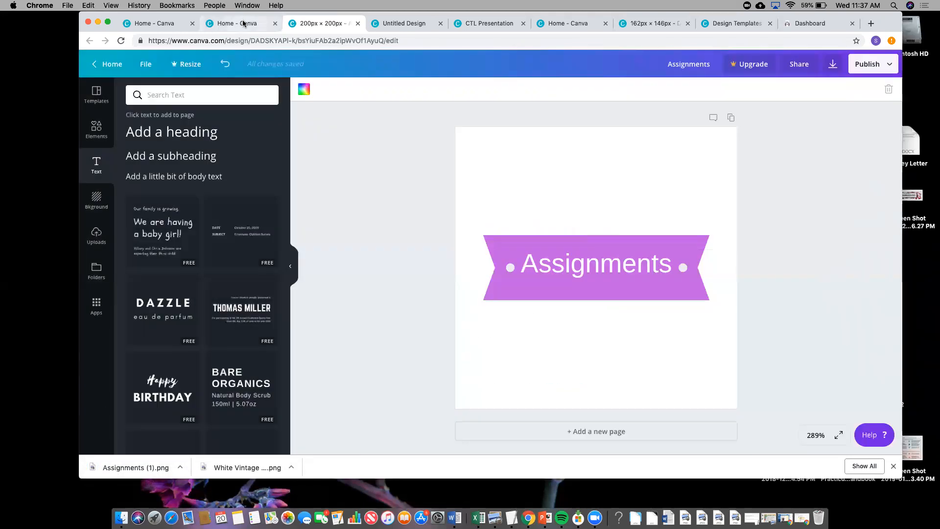
click(163, 22)
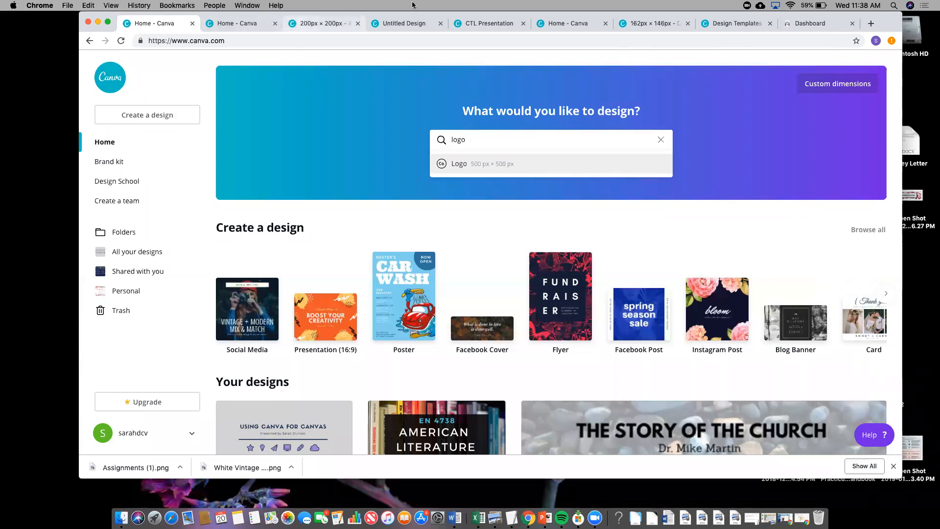
right_click(793, 27)
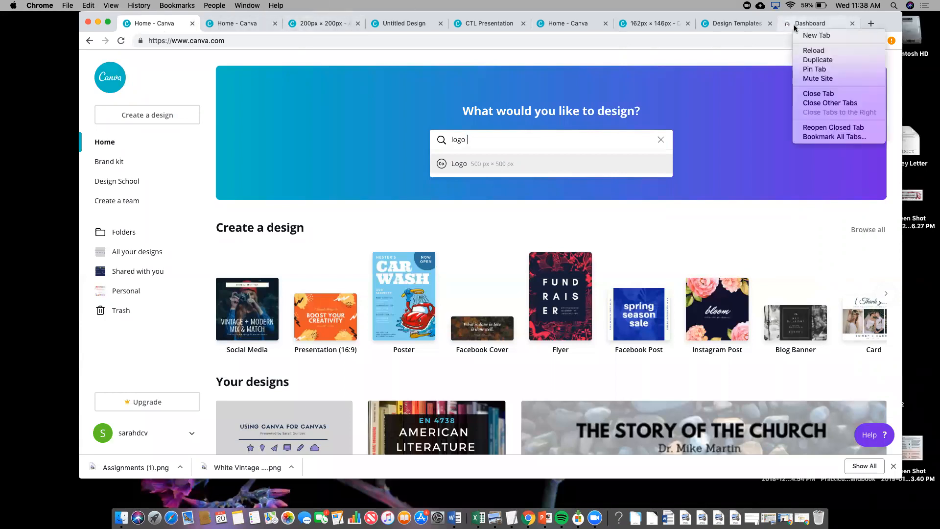
- Open the Reading & Language Arts course from the Canvas Dashboard
click(794, 26)
click(794, 26)
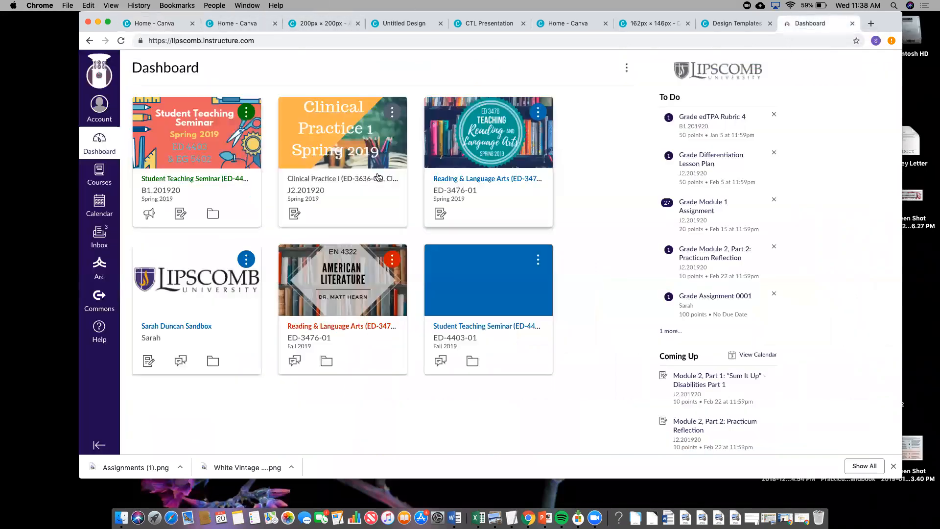
click(442, 191)
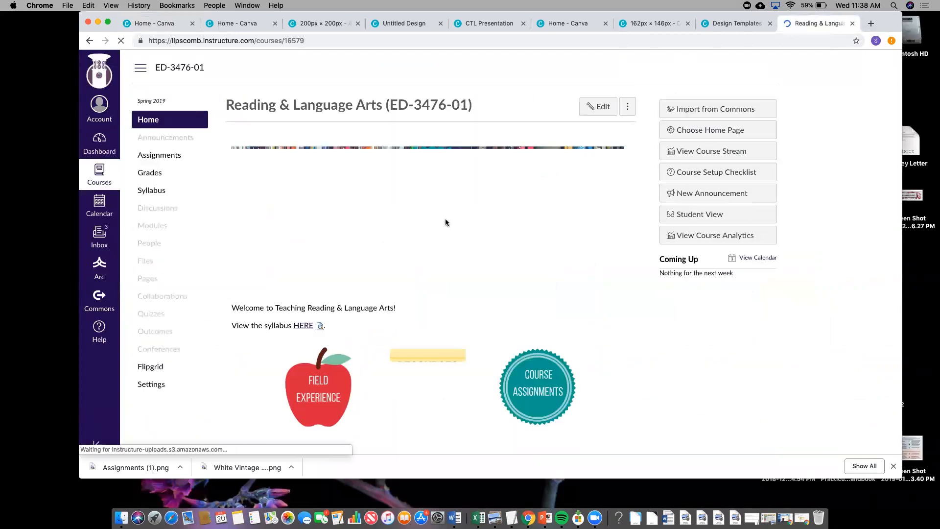
- Edit the Welcome page, checking the Resources and Course Assignments image buttons, then save it
click(602, 97)
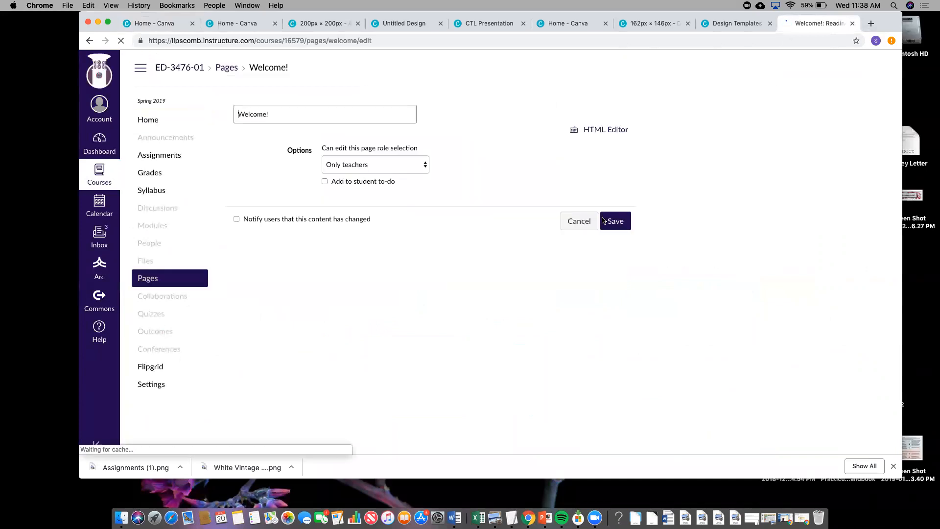
scroll(602, 220, down, 2)
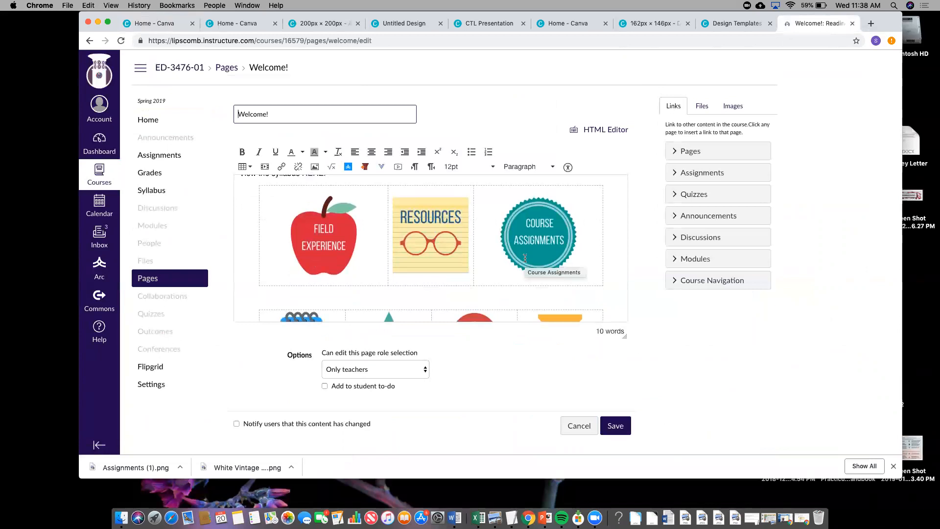
click(375, 244)
click(431, 235)
click(524, 238)
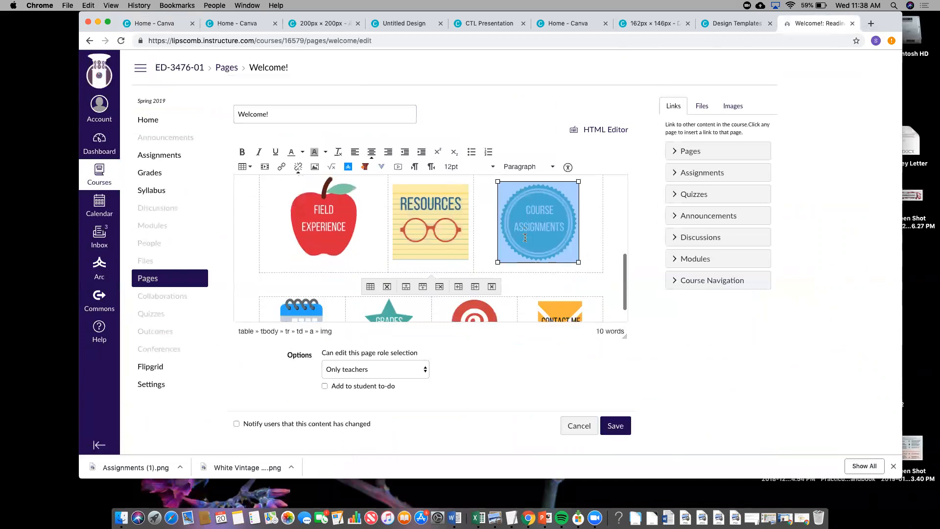
scroll(592, 269, down, 2)
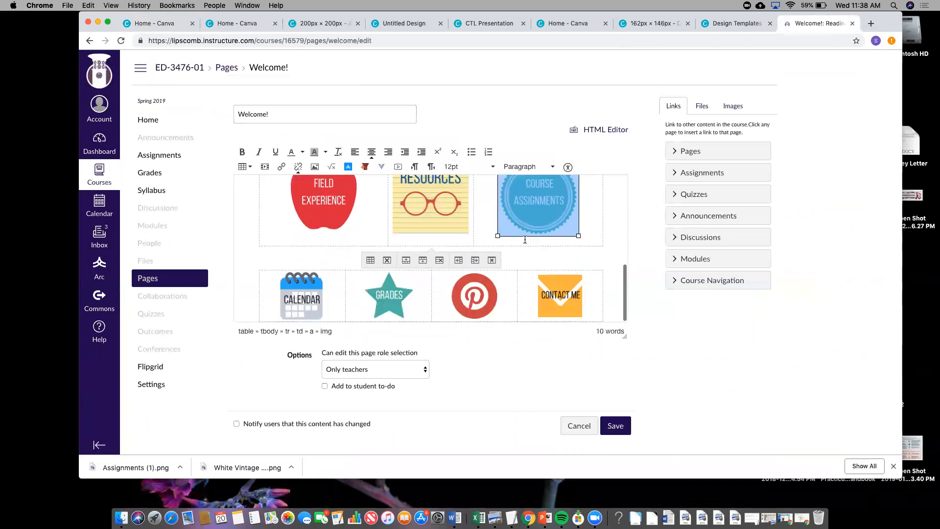
click(599, 260)
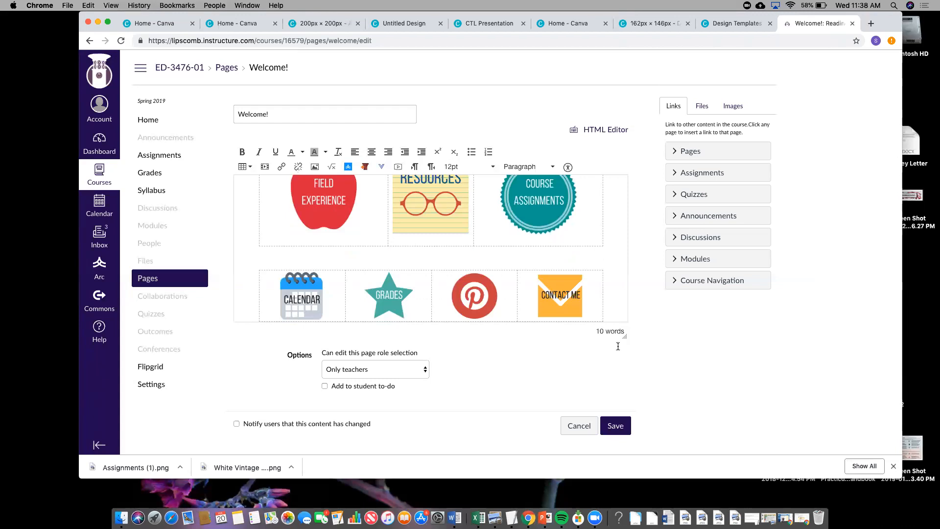
click(612, 426)
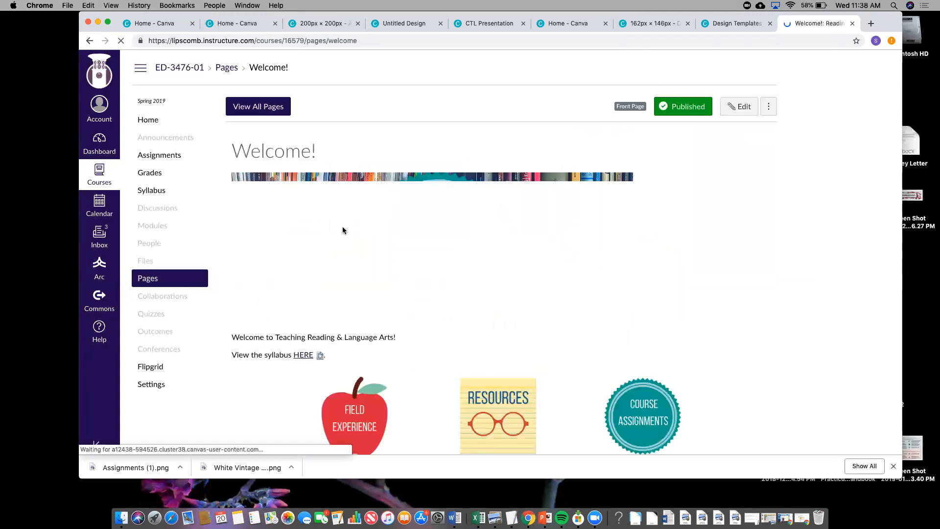
- Open the Readings page from the course's list of all pages
scroll(342, 226, down, 1)
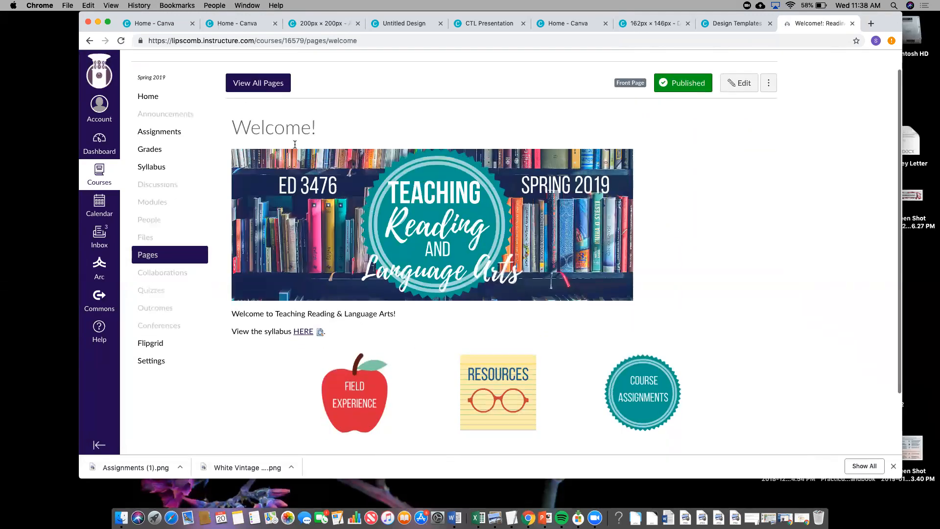
click(243, 84)
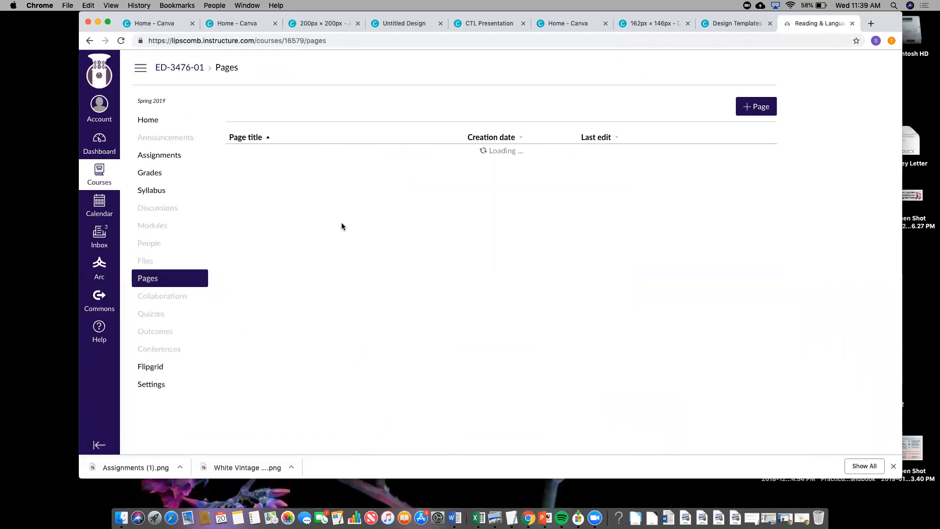
scroll(281, 296, down, 3)
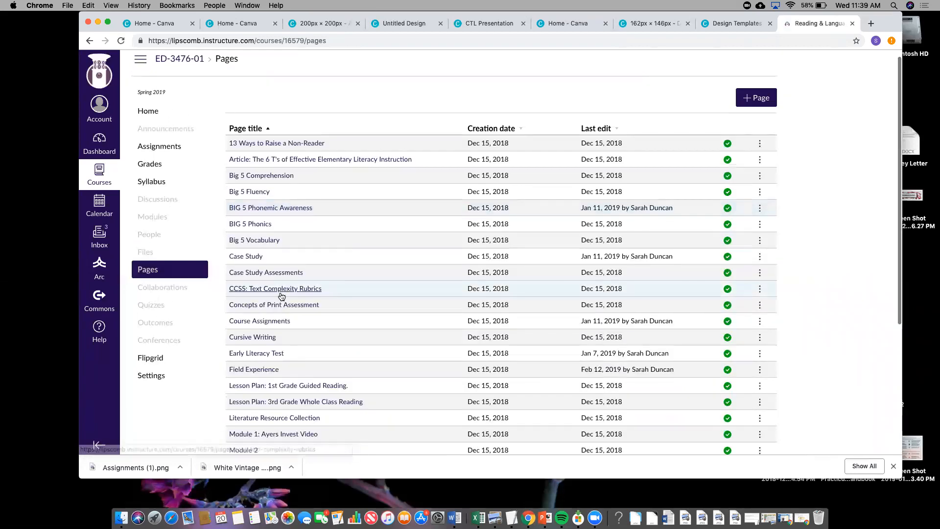
scroll(271, 353, down, 5)
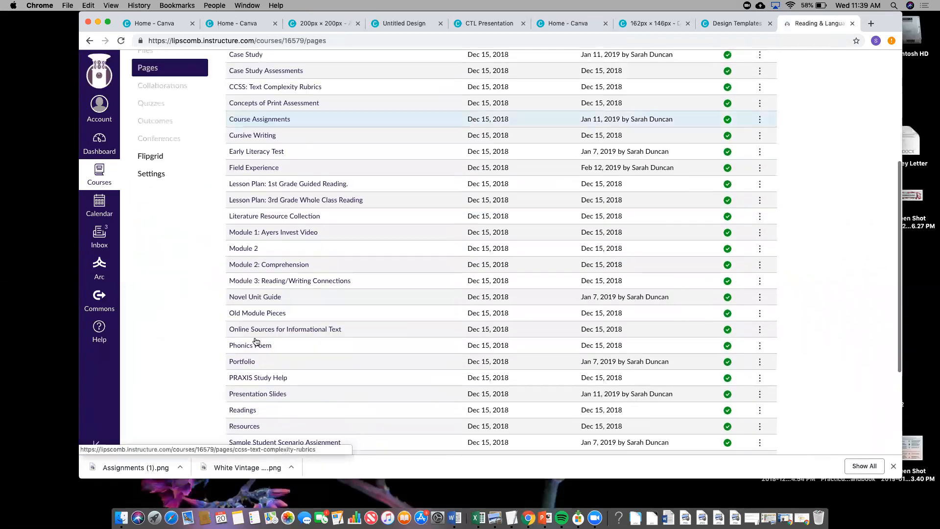
scroll(246, 348, down, 2)
click(248, 348)
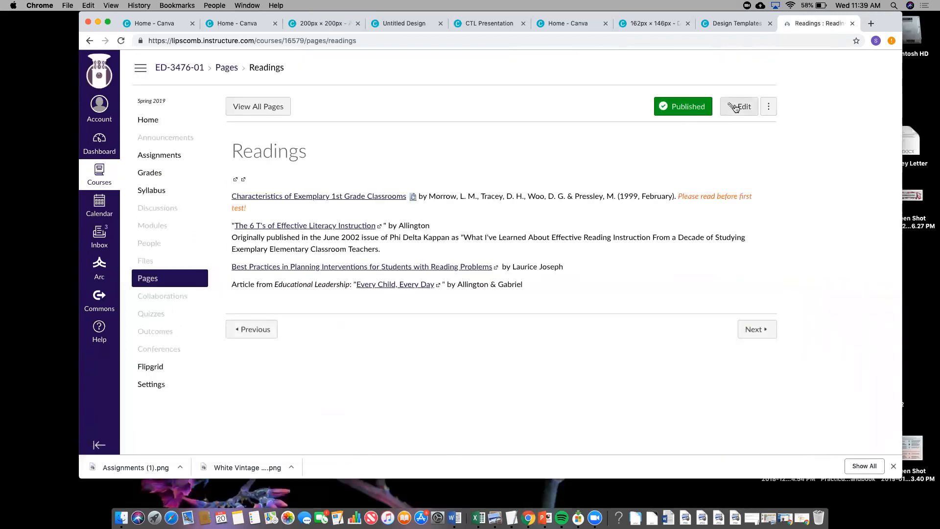
- Insert a 3 x 2 table above the reading list on the Readings page and save
click(737, 107)
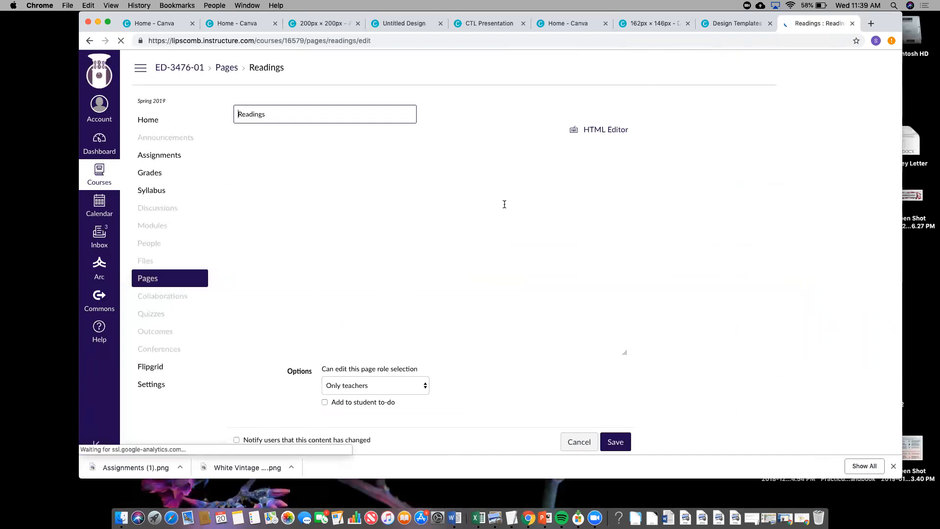
click(239, 186)
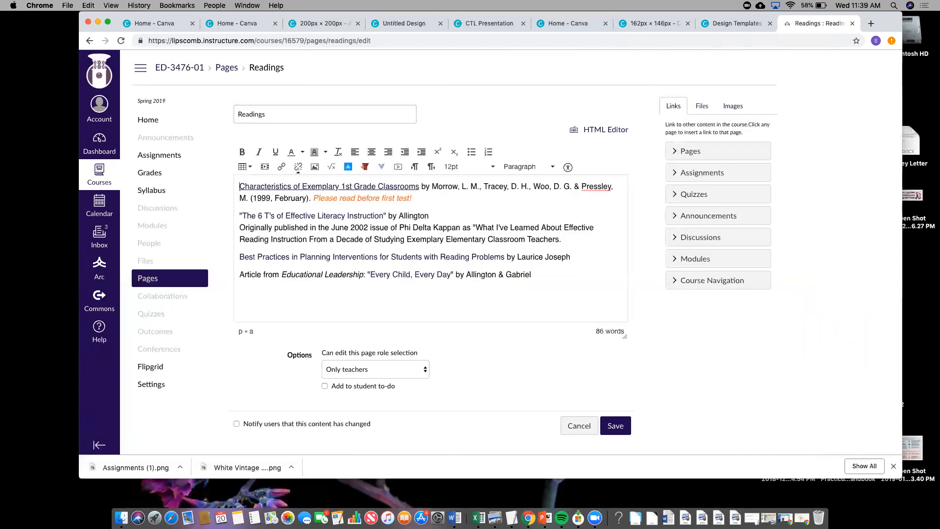
key(Return)
key(Return)
key(Return)
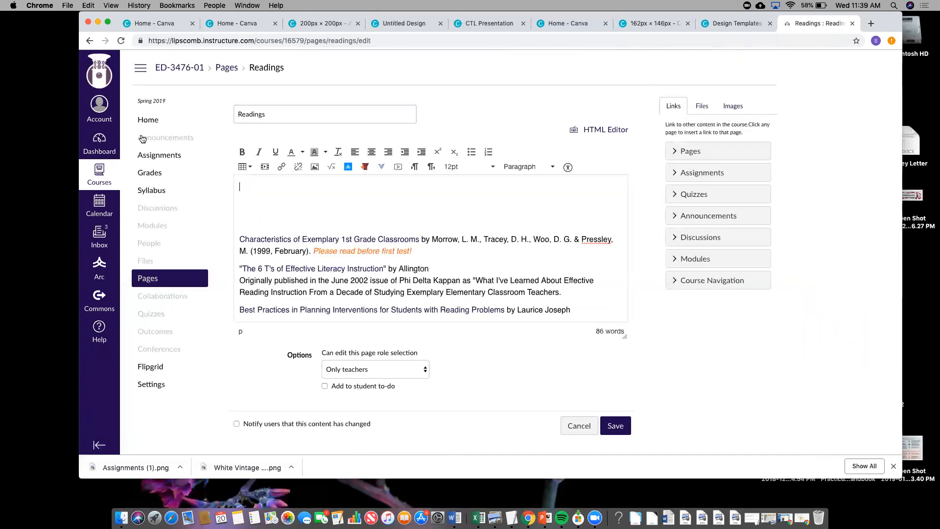
click(245, 166)
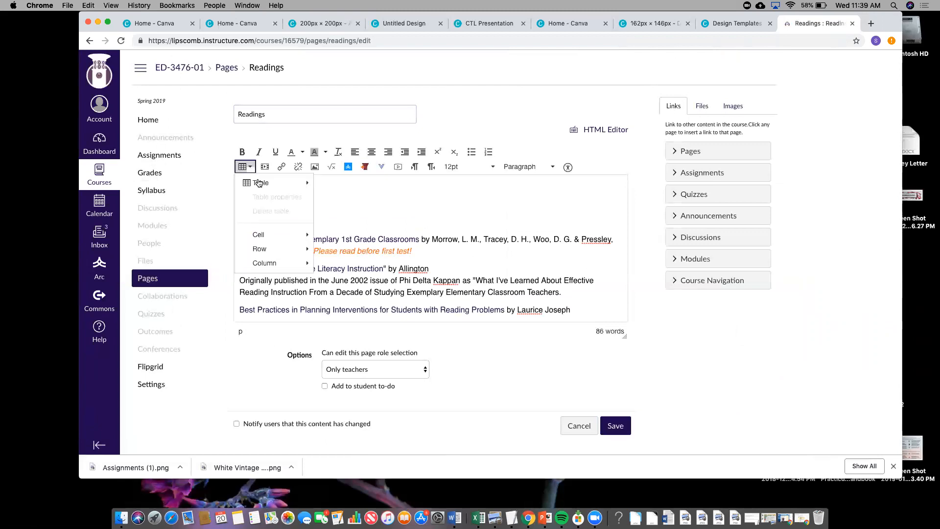
mouse_move(258, 183)
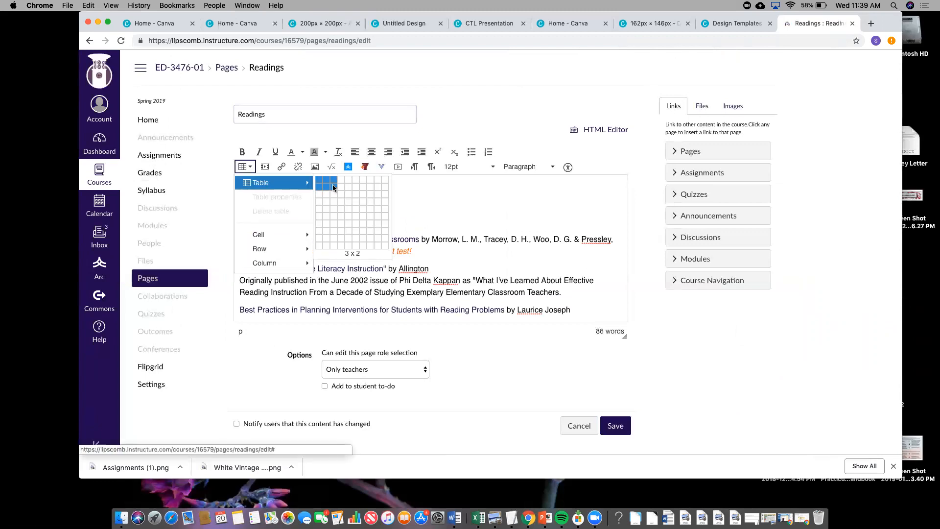
click(333, 187)
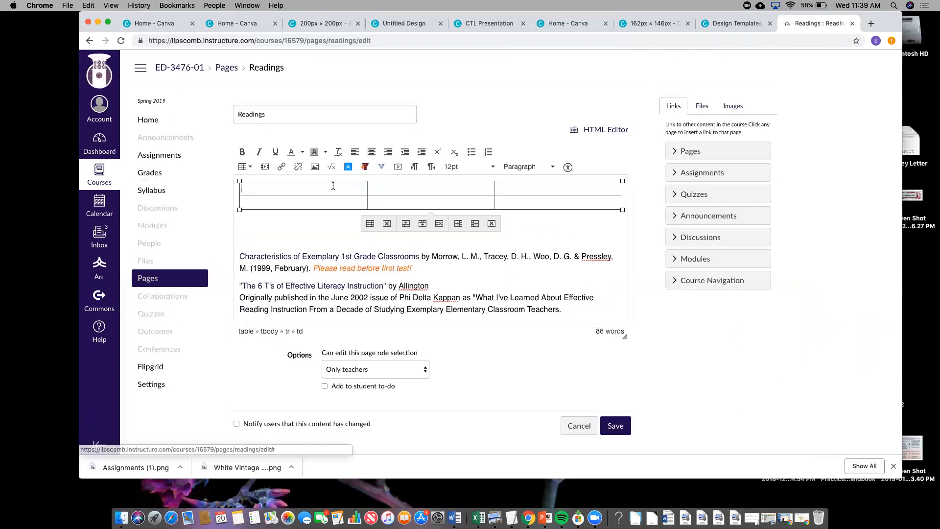
click(618, 421)
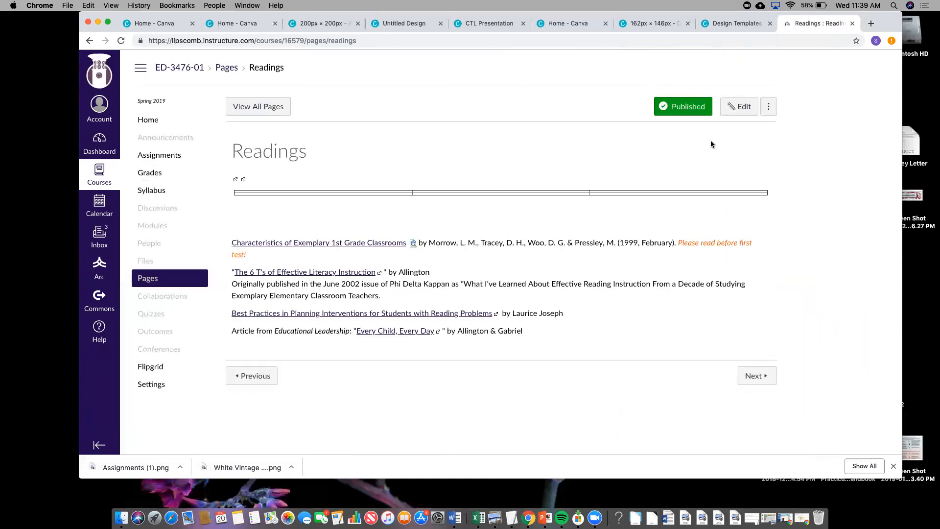
- Reopen the Readings page for editing and set the table's border width to 0
click(738, 109)
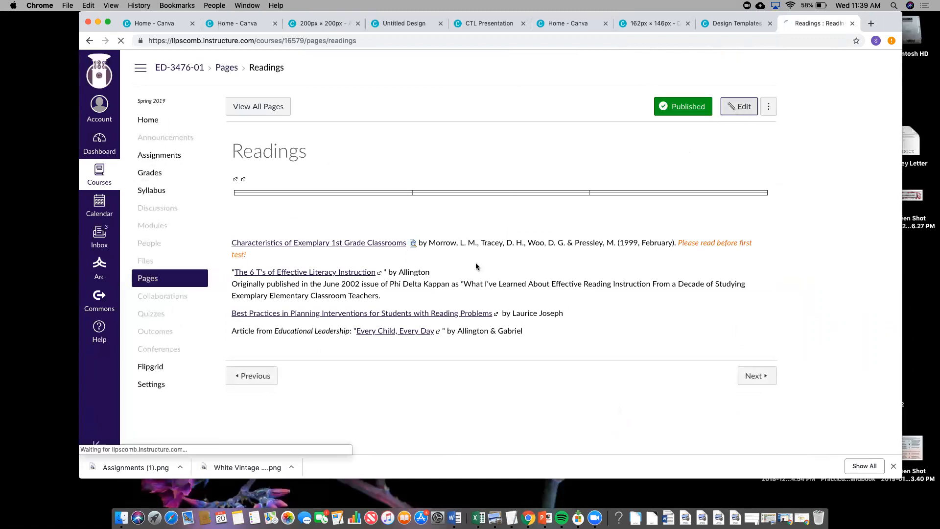
click(426, 205)
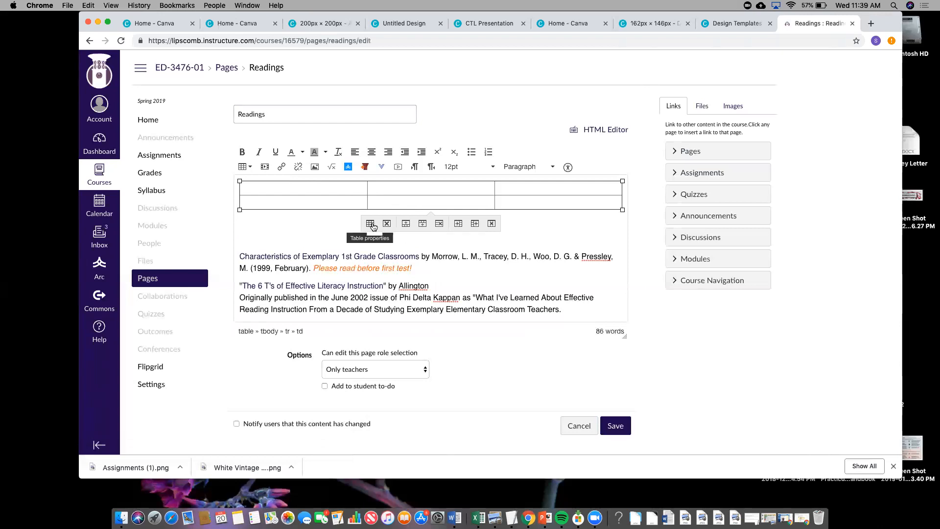
click(387, 223)
double_click(468, 266)
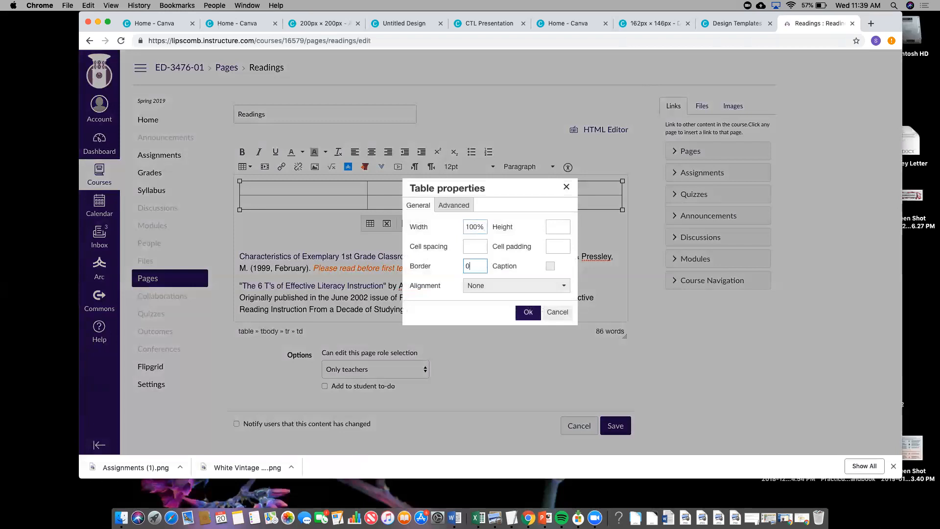
text(0)
click(528, 313)
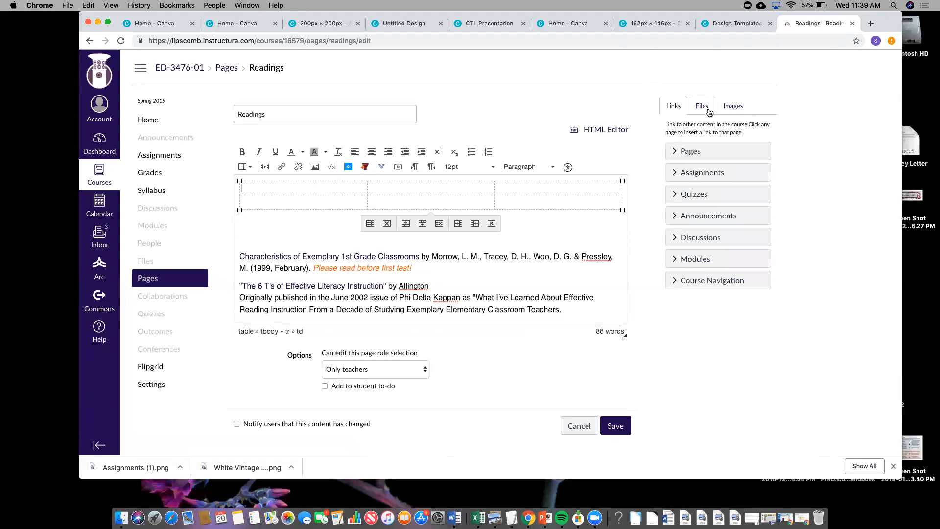
- Insert the FLUENCY image from the course Images into the table's first cell
click(732, 106)
click(705, 106)
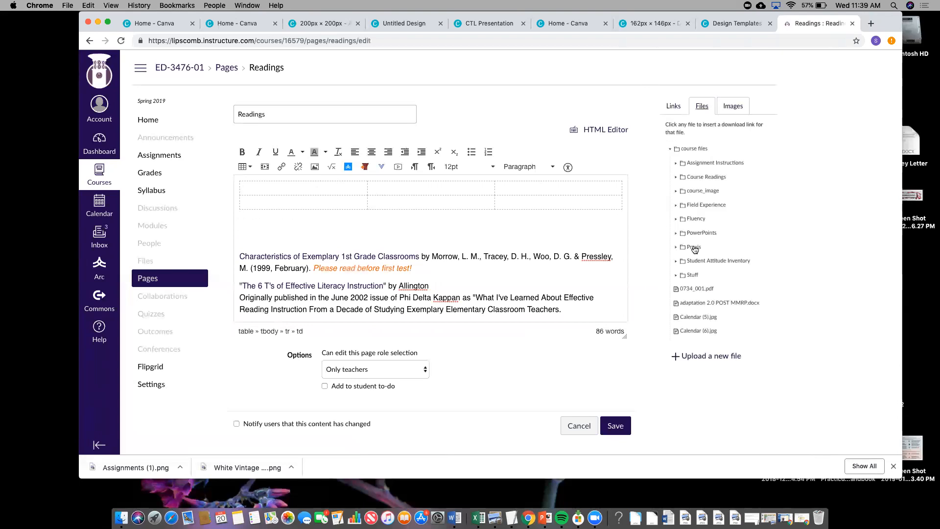
click(734, 105)
scroll(723, 197, down, 1)
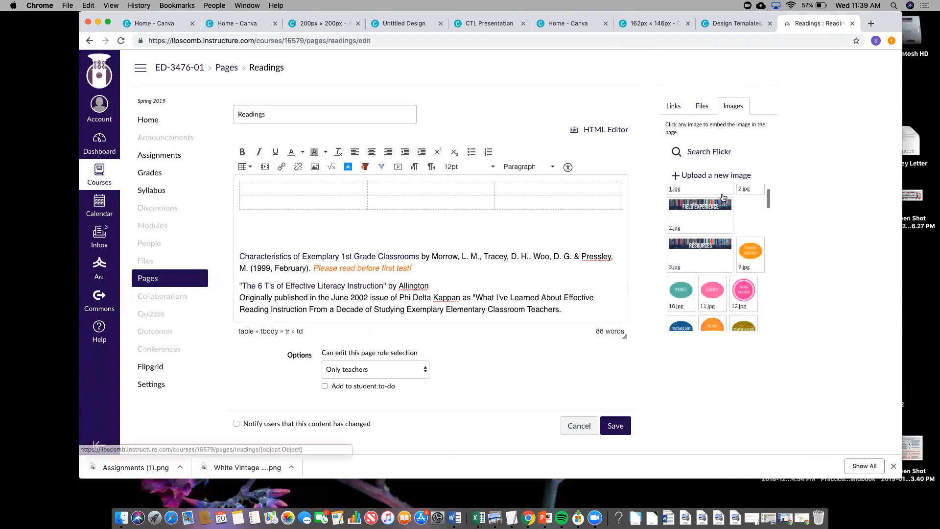
scroll(723, 197, down, 2)
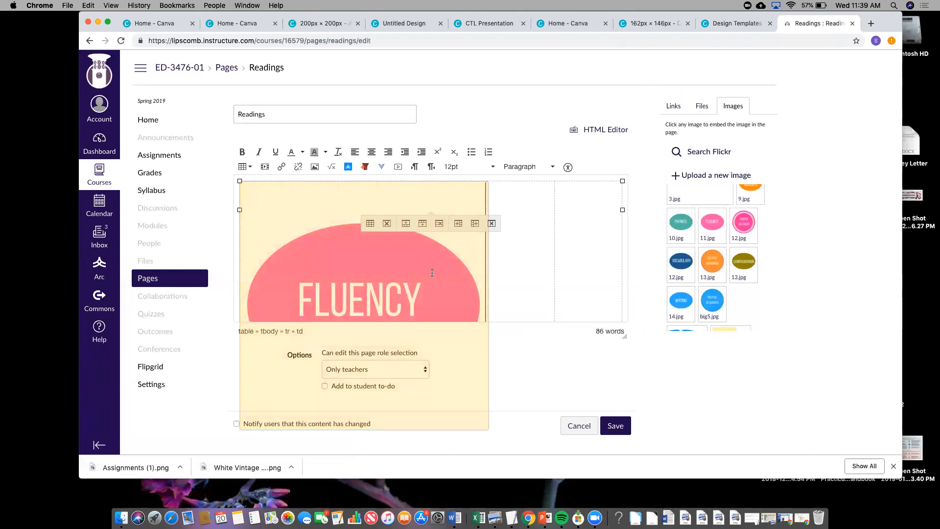
scroll(432, 273, down, 3)
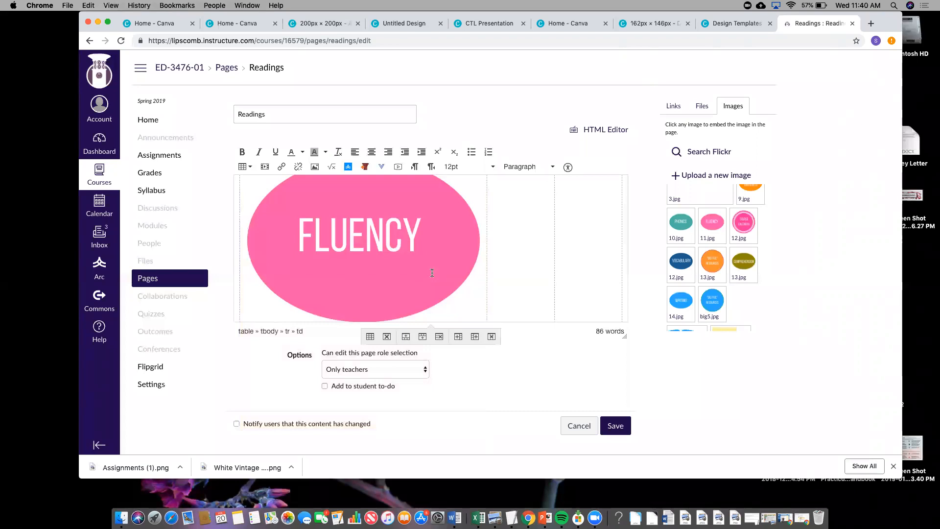
scroll(431, 273, down, 1)
click(456, 299)
- Shrink the FLUENCY image by its corner handle and centre it in its cell
scroll(477, 297, down, 1)
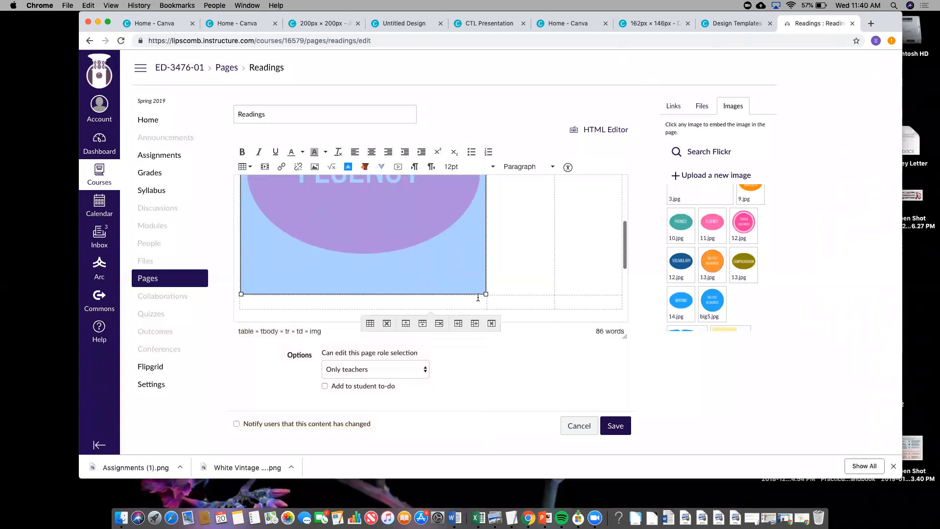
drag(485, 294, 372, 213)
scroll(392, 226, up, 5)
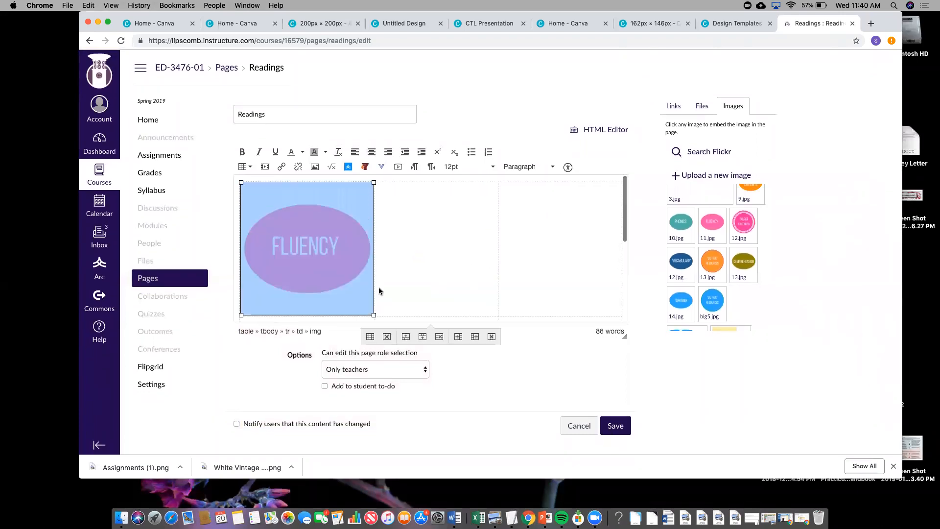
drag(374, 315, 331, 272)
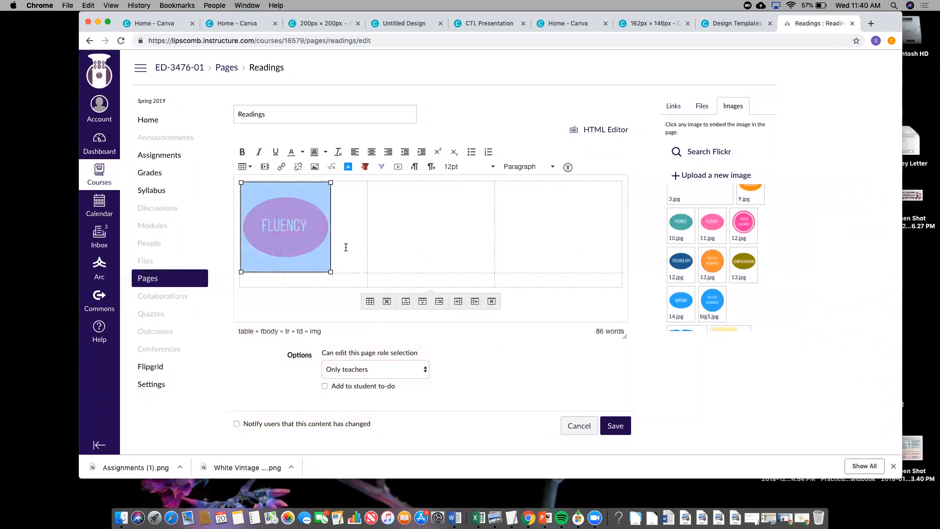
click(346, 248)
click(310, 227)
click(374, 156)
- Add and resize the WRITING image in the second cell, delete it, then cancel editing
click(446, 225)
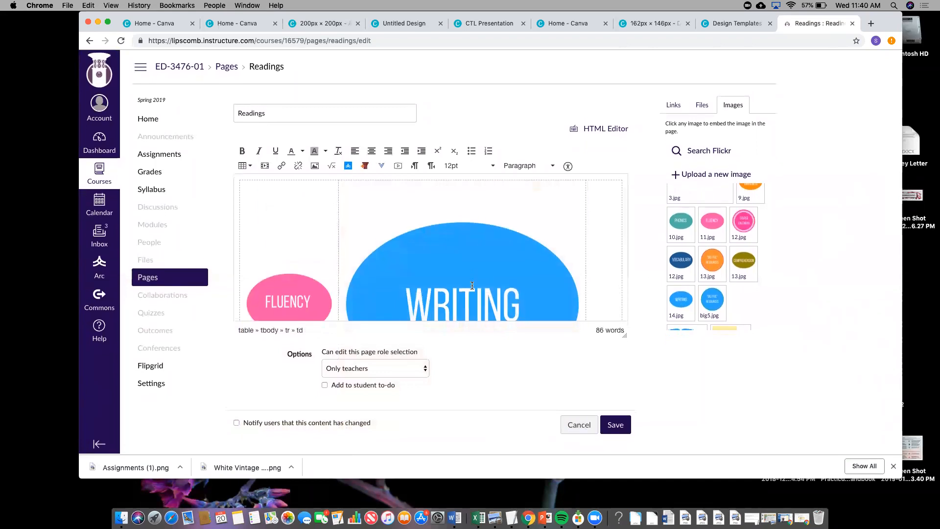
scroll(472, 265, down, 4)
click(472, 253)
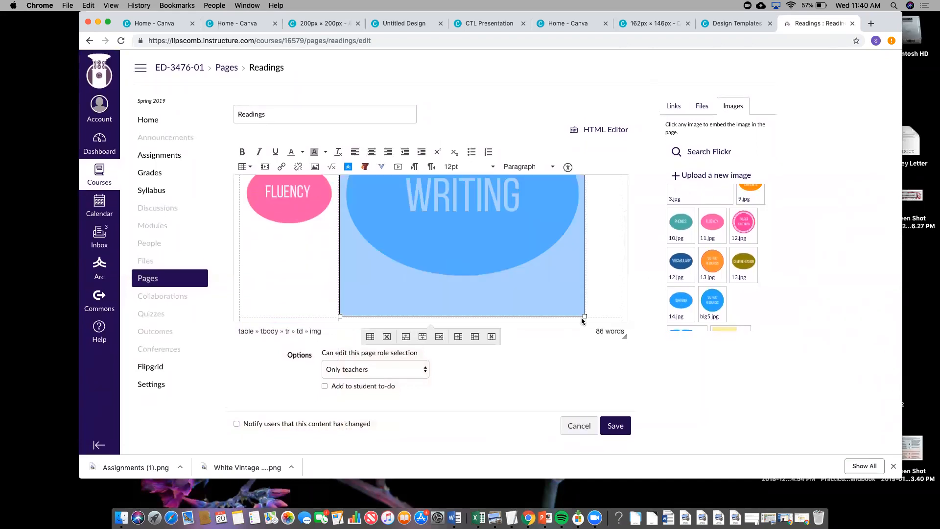
drag(534, 255, 476, 212)
drag(479, 293, 471, 285)
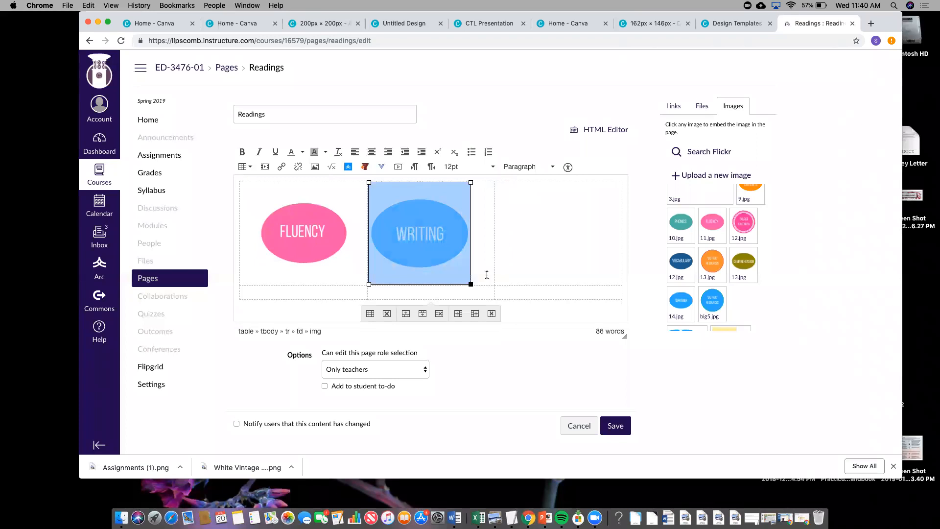
click(522, 254)
click(462, 238)
key(BackSpace)
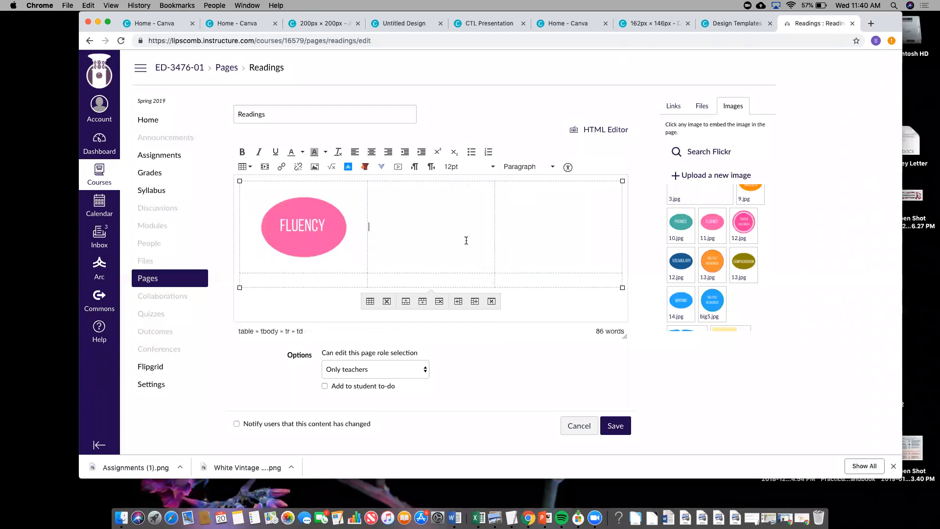
click(583, 427)
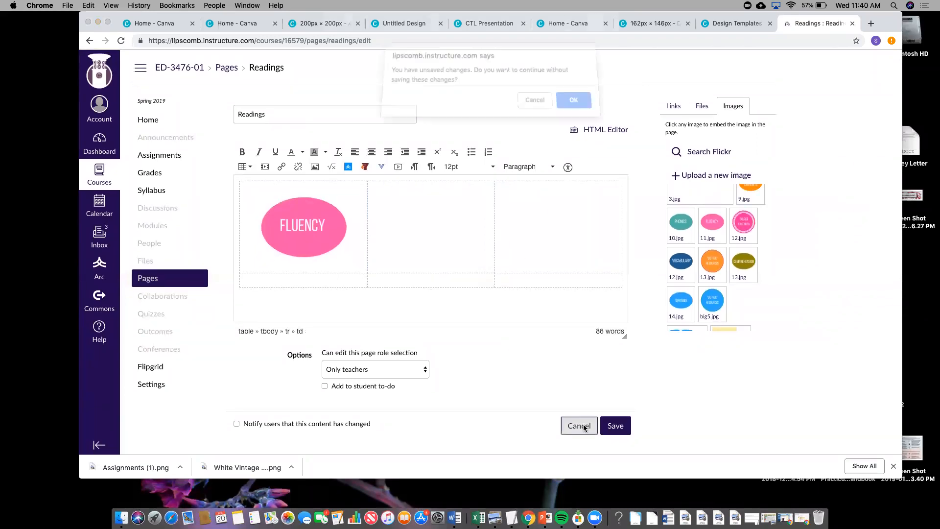
- Discard the unsaved Readings image edits, reopen Readings for editing, then go to the course Home page
click(573, 104)
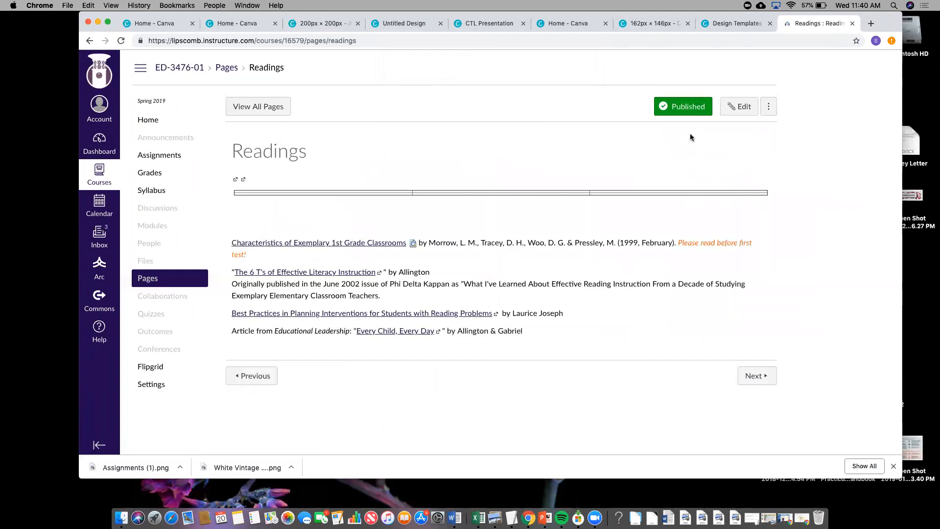
click(743, 107)
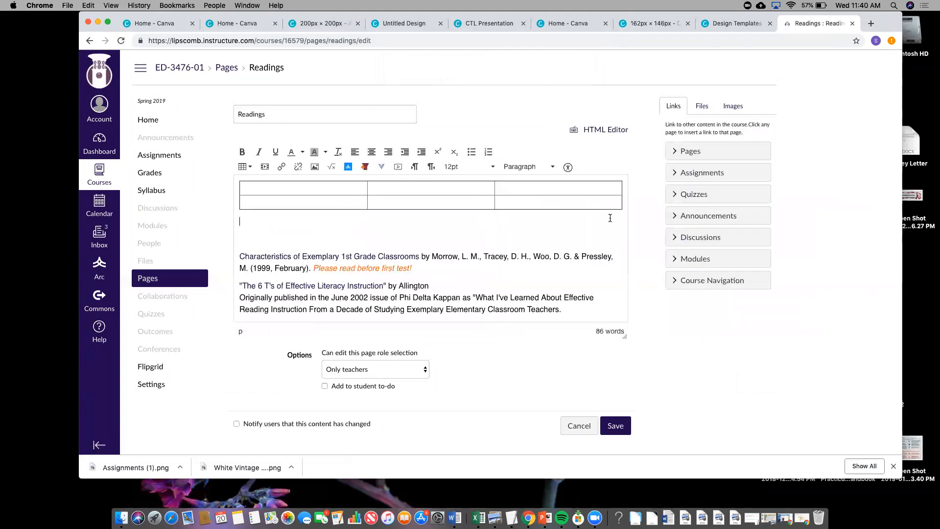
click(443, 231)
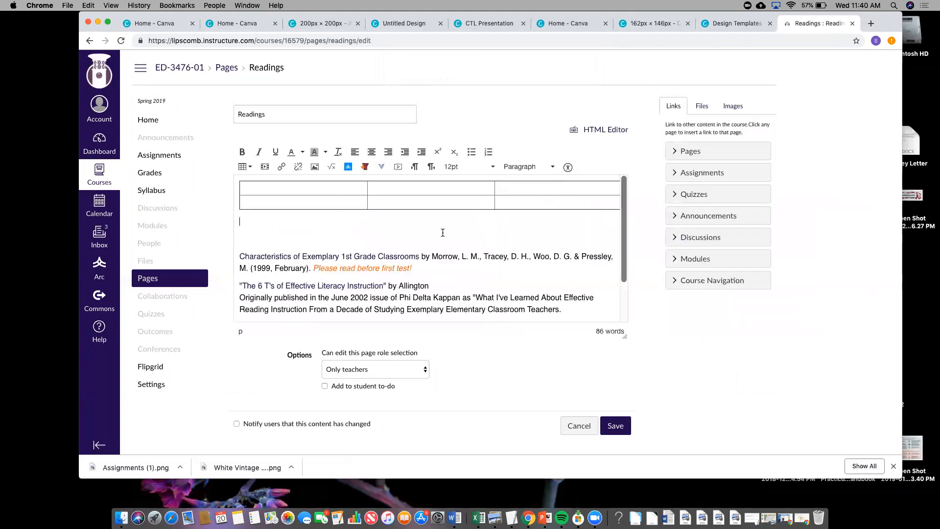
click(172, 125)
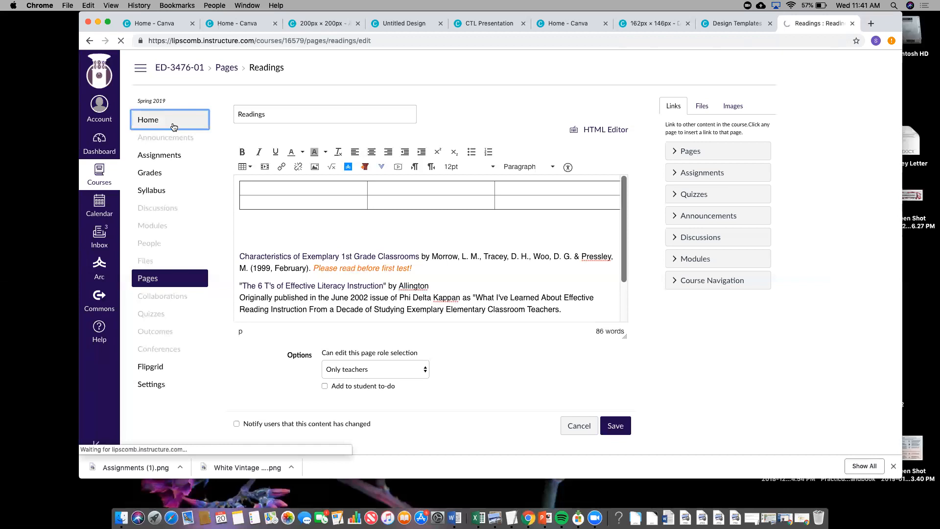
- On the Welcome! page, link the Field Experience apple image to the Field Experience course page and save
click(594, 108)
scroll(554, 228, down, 3)
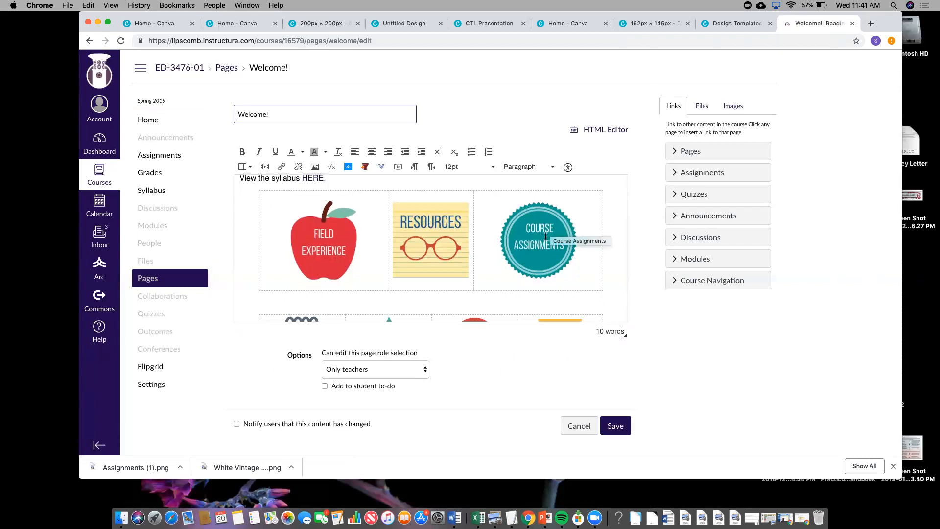
click(541, 230)
click(411, 227)
click(336, 229)
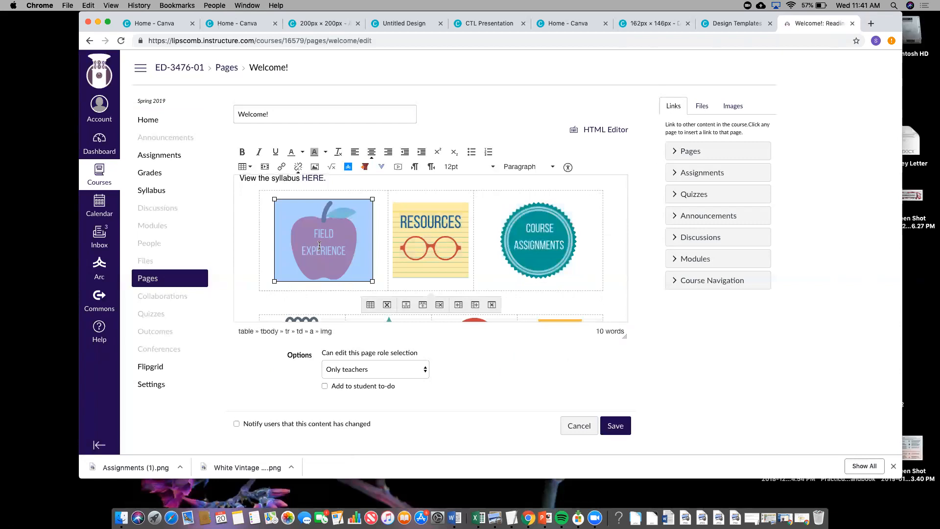
click(690, 152)
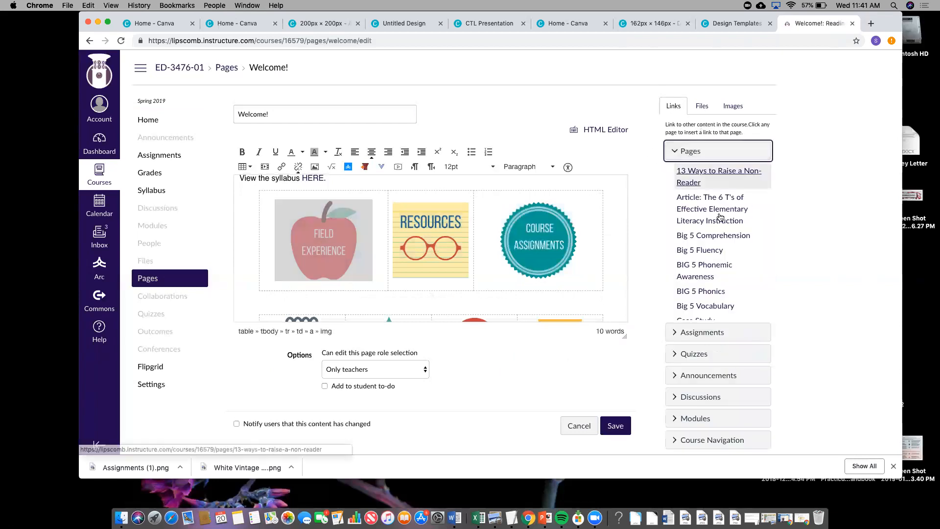
scroll(718, 231, down, 5)
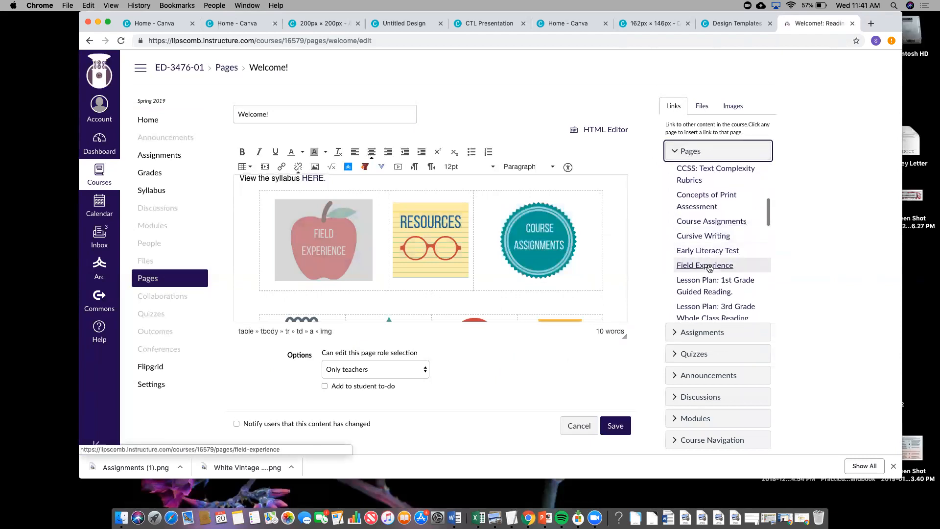
click(710, 266)
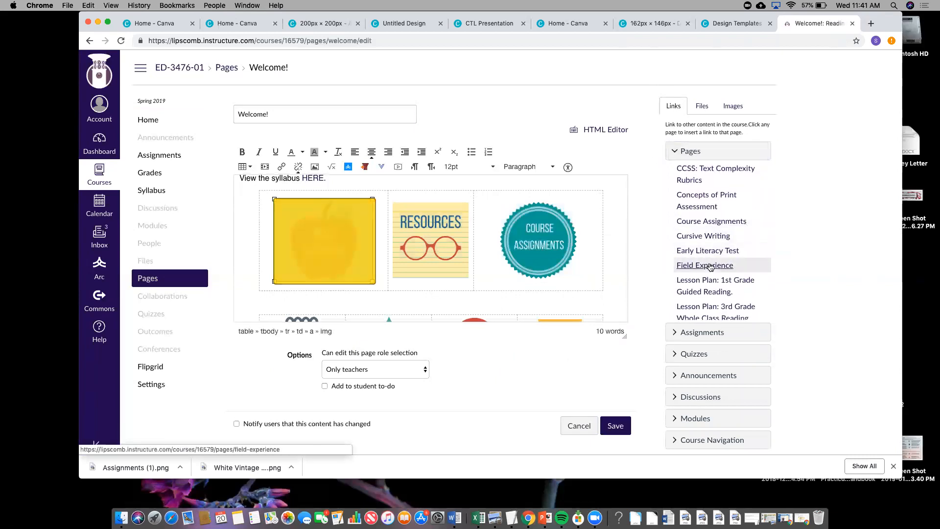
click(332, 242)
click(619, 435)
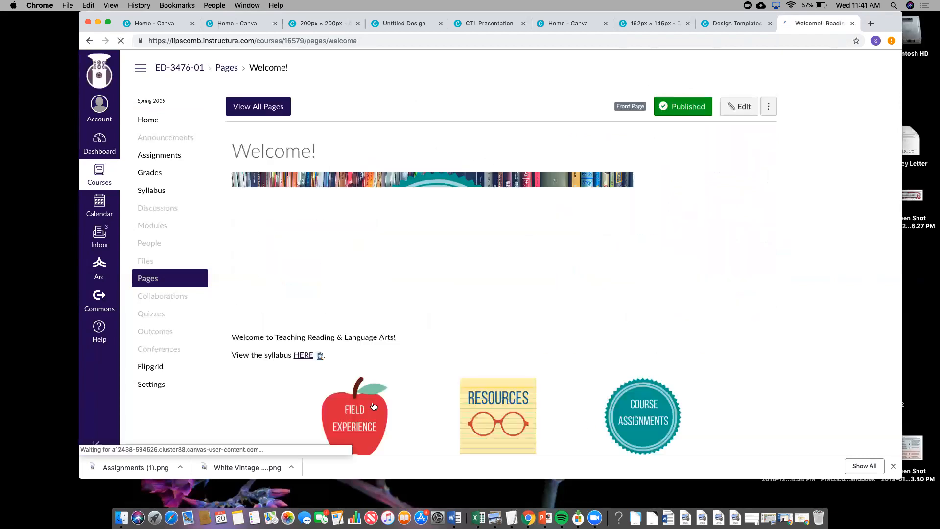
click(373, 405)
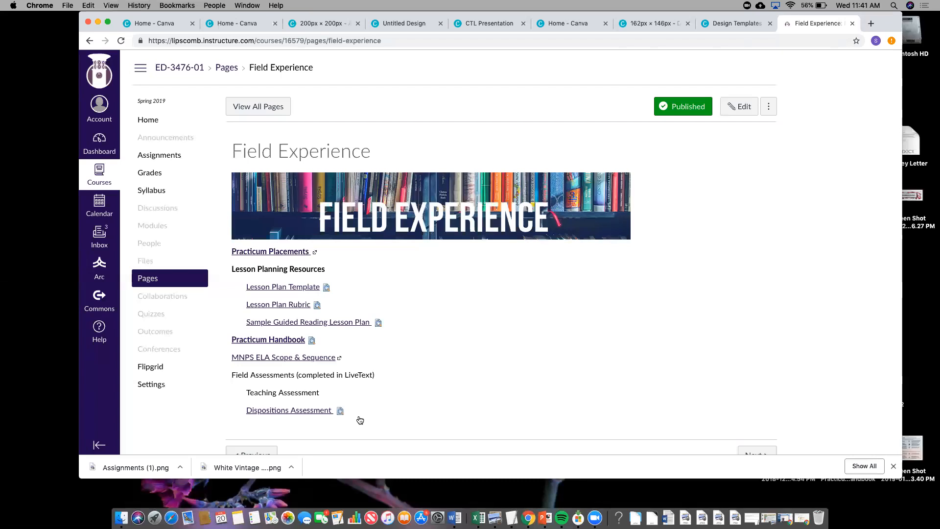
click(90, 41)
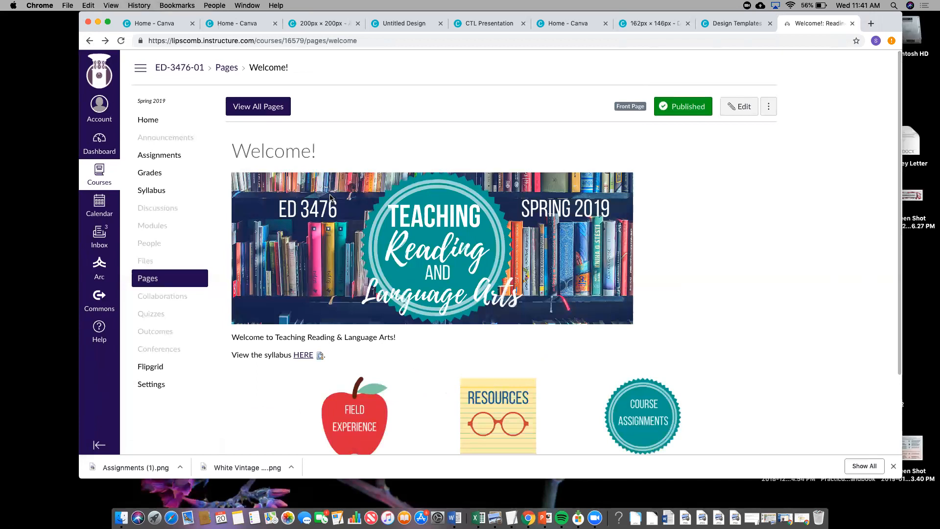
scroll(330, 197, down, 1)
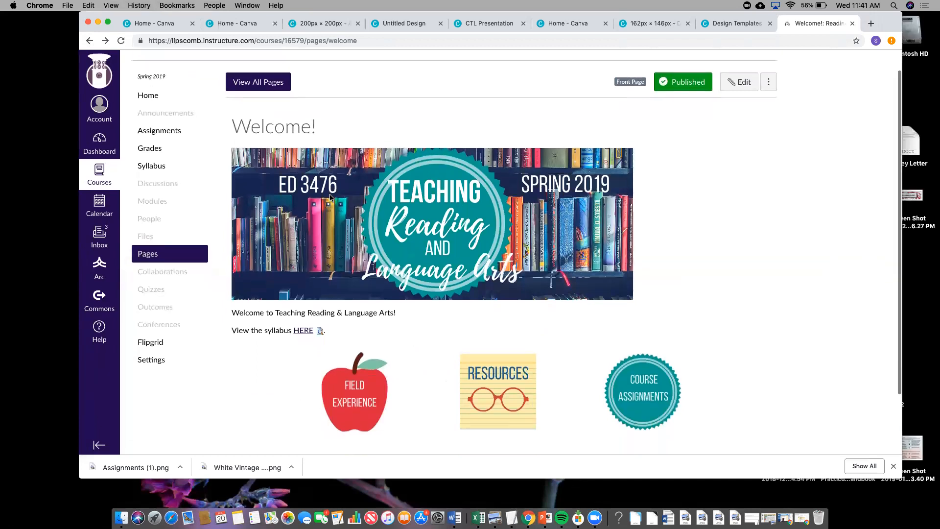
scroll(330, 196, down, 3)
scroll(330, 197, up, 3)
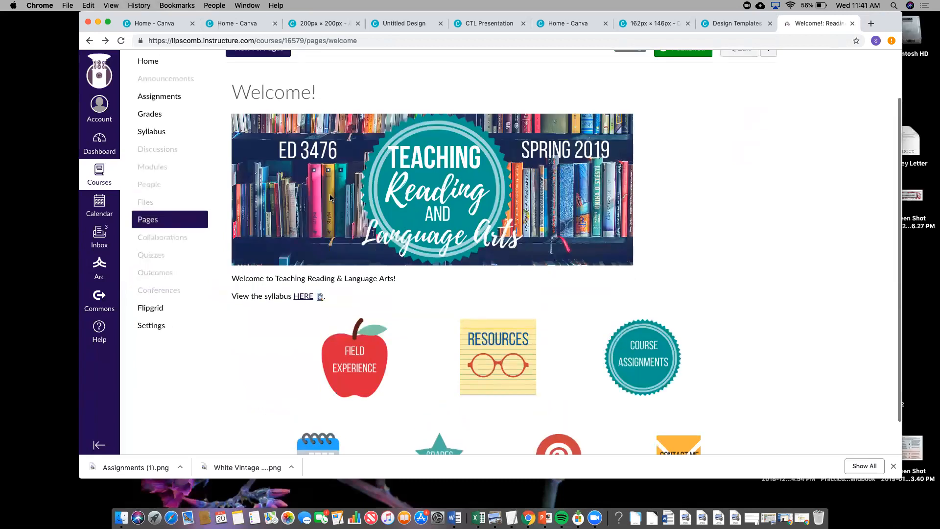
scroll(330, 197, down, 1)
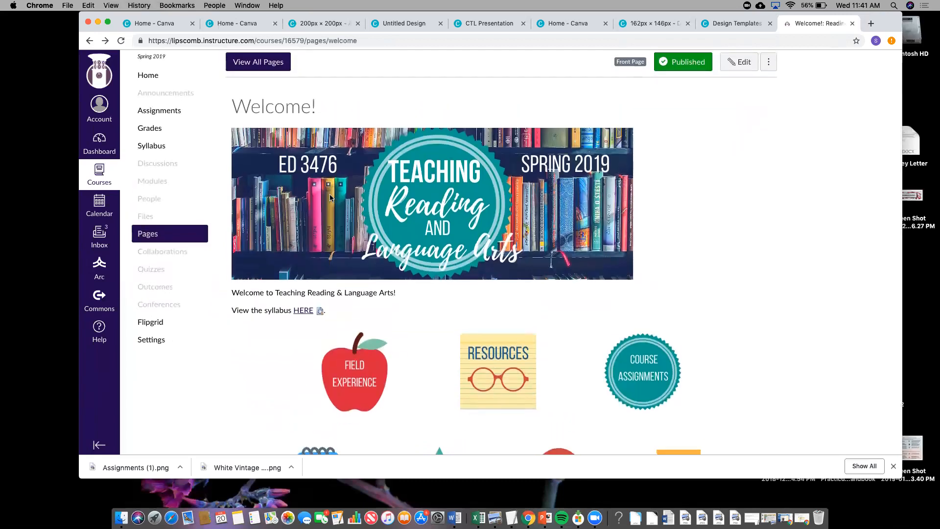
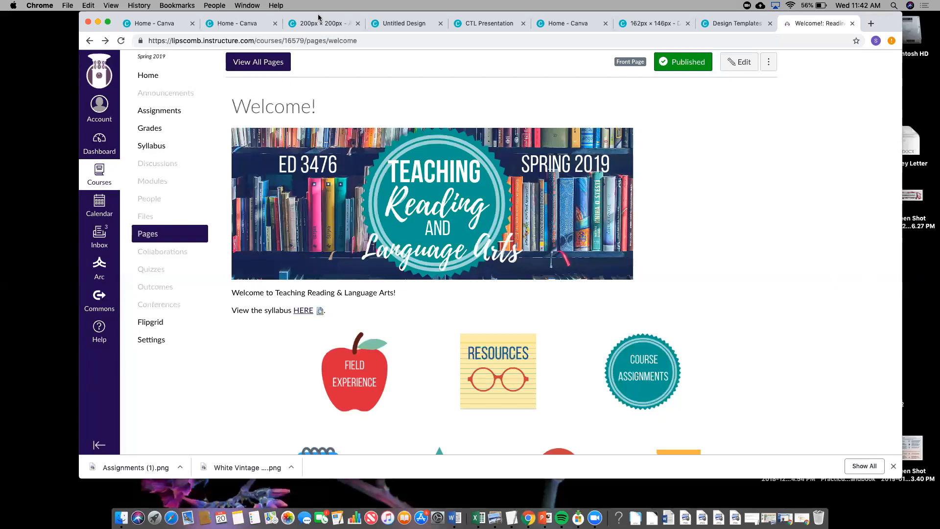
- Open the Clinical Practice I course from the Dashboard and scroll down its home page
click(157, 77)
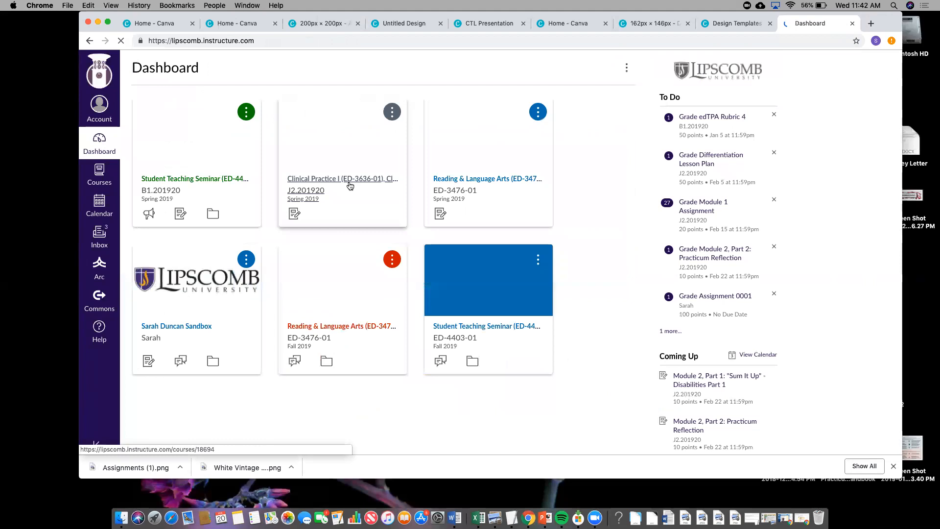
click(350, 185)
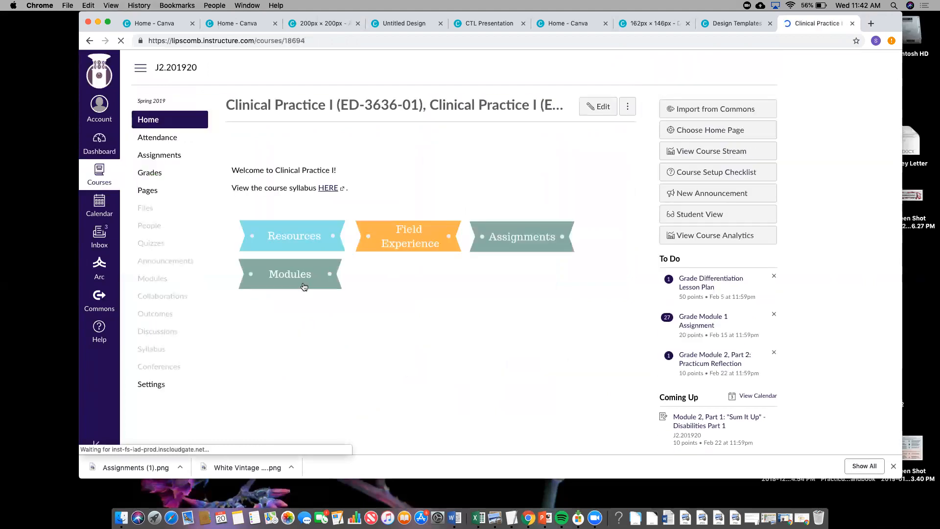
scroll(575, 331, down, 3)
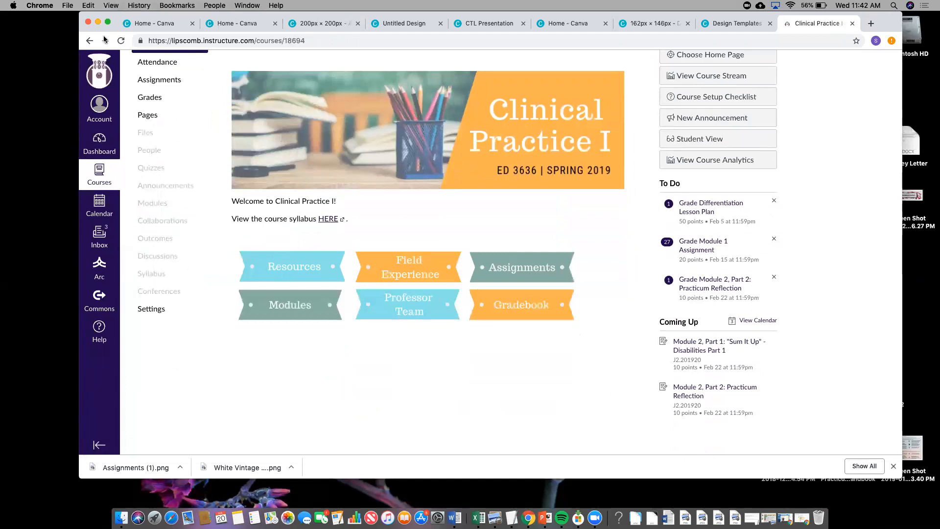
- View Student Teaching Seminar's Weekly Action Lists page, return to the course home, then switch to Canva
click(89, 41)
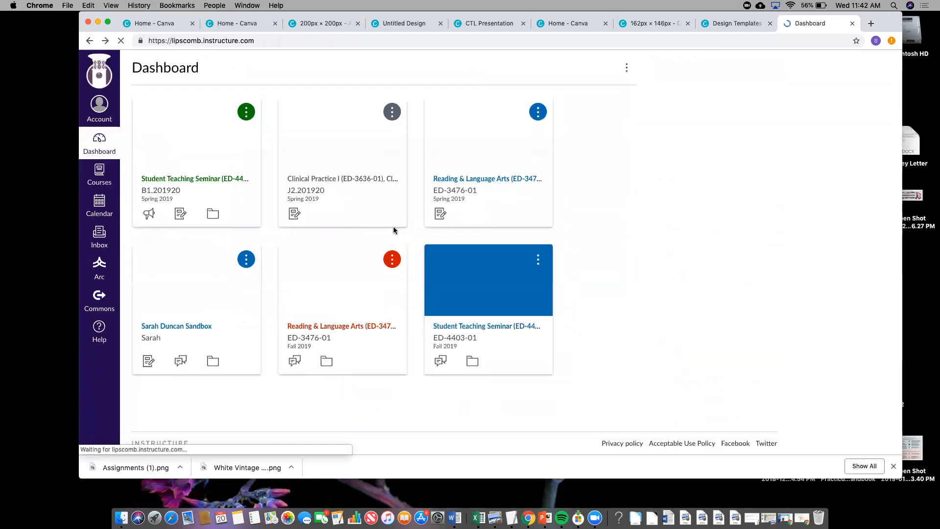
click(216, 187)
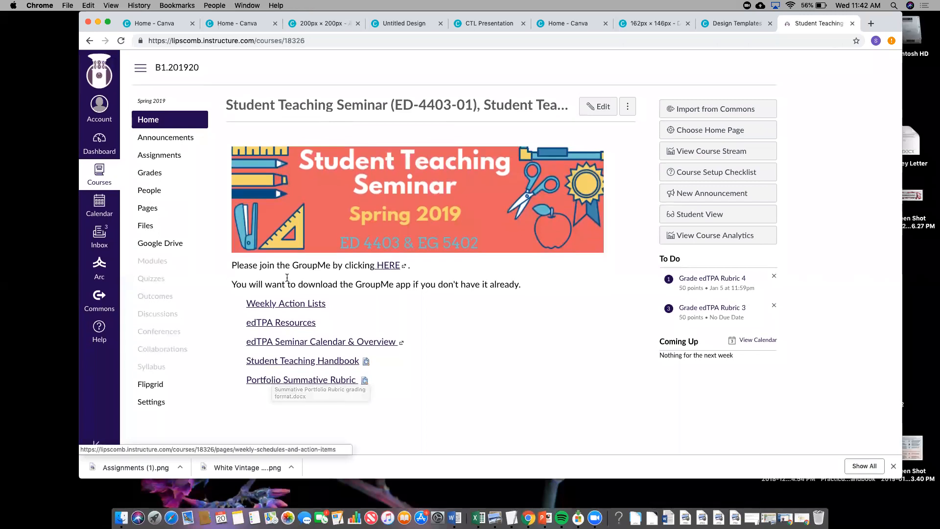
click(287, 304)
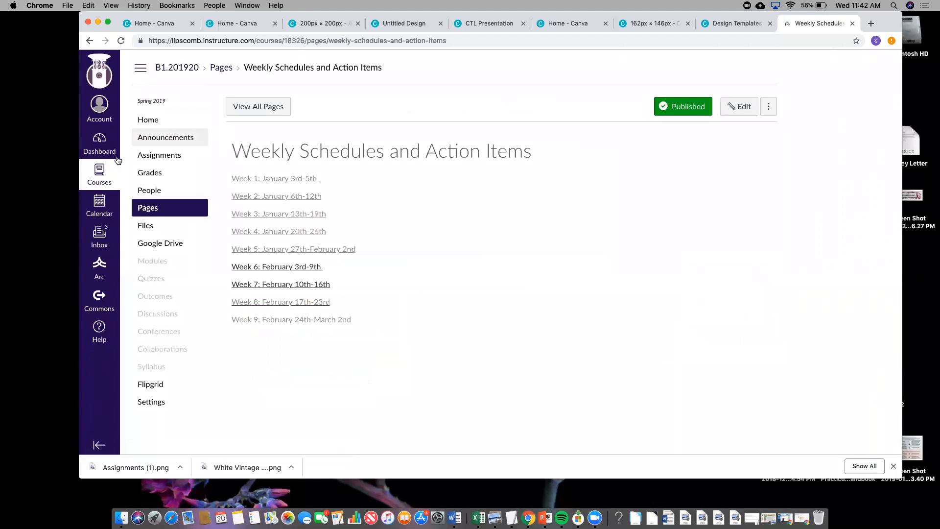
click(89, 42)
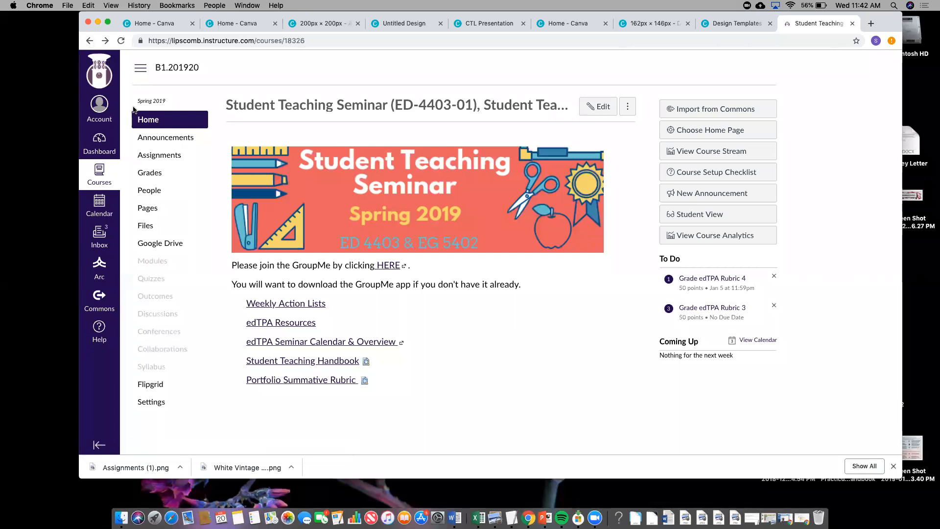
click(171, 24)
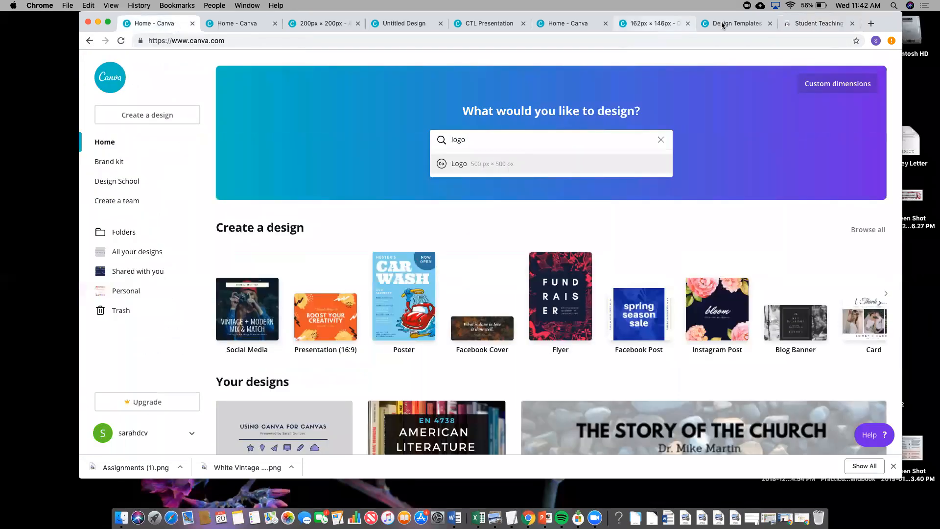
- Move between the open Canva design tabs and bring up the Assignments banner design
click(658, 23)
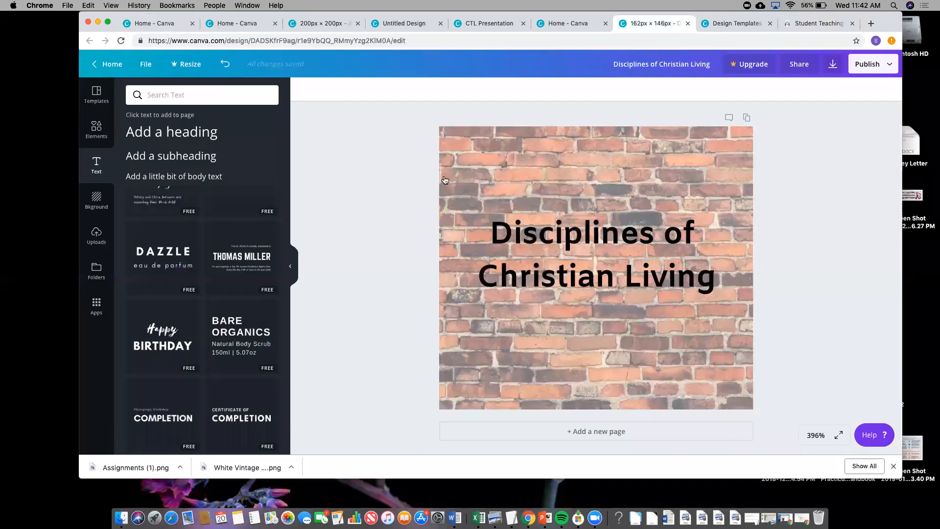
key(ctrl+Tab)
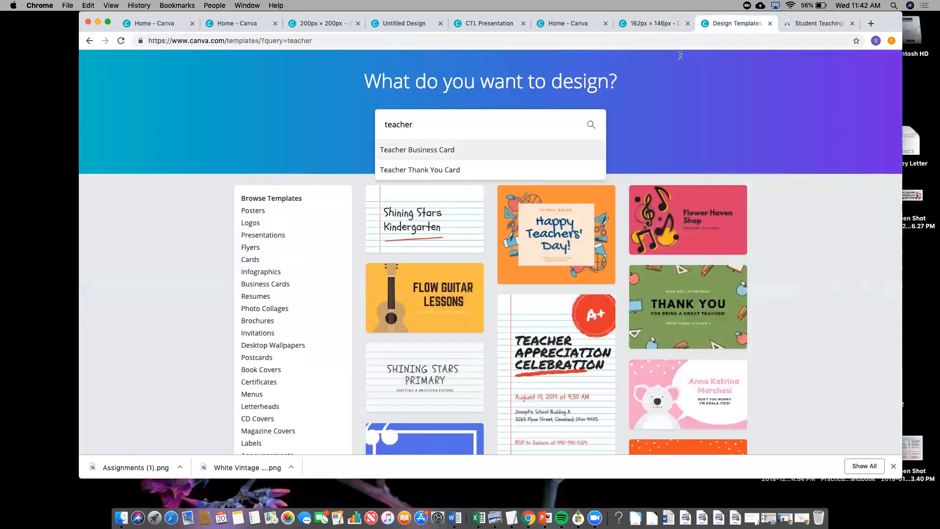
click(659, 24)
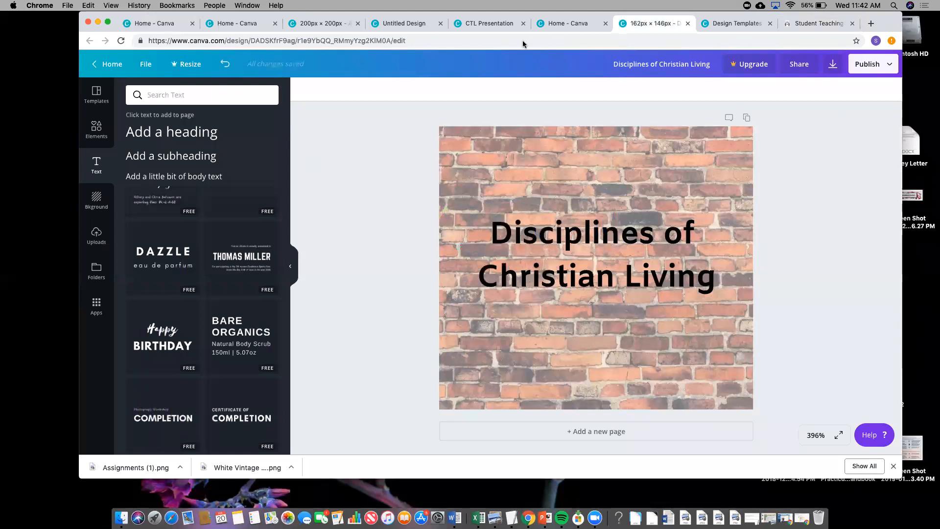
drag(699, 16, 695, 70)
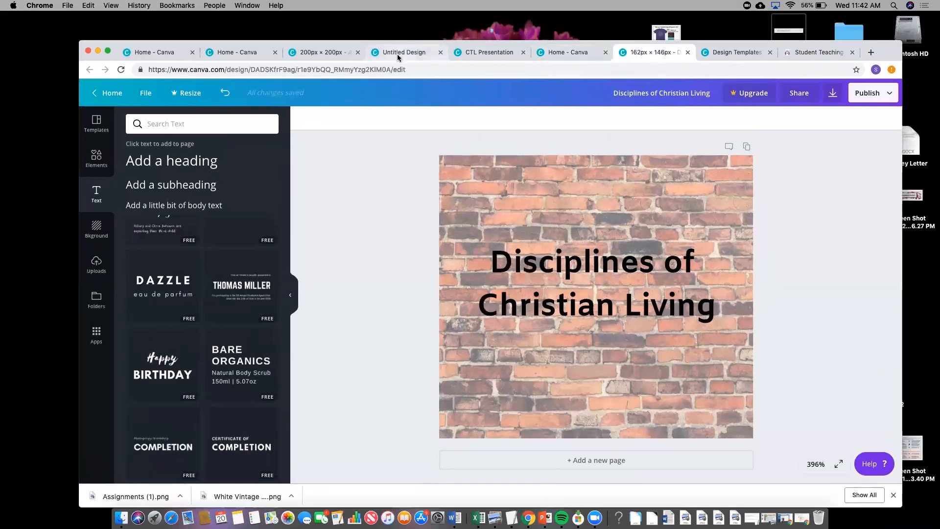
click(335, 58)
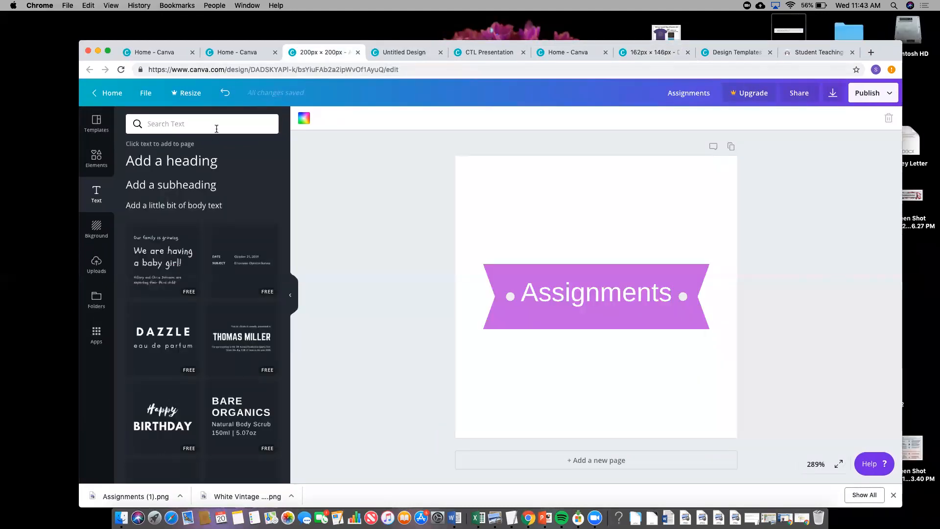
- Search the design elements for 'Shapes', then replace the search with 'lightbulb'
text(Shapes)
key(Return)
click(174, 123)
drag(174, 124, 146, 123)
text(light)
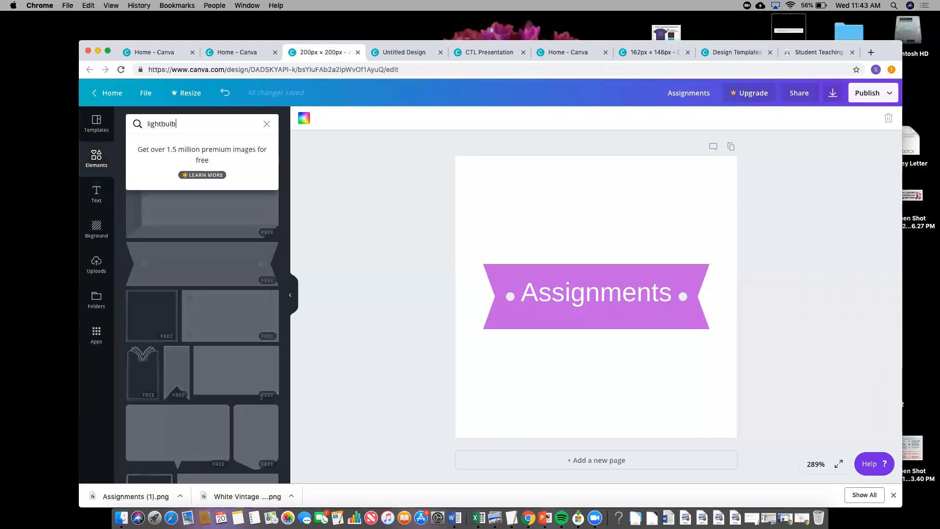
text(bulb)
key(Return)
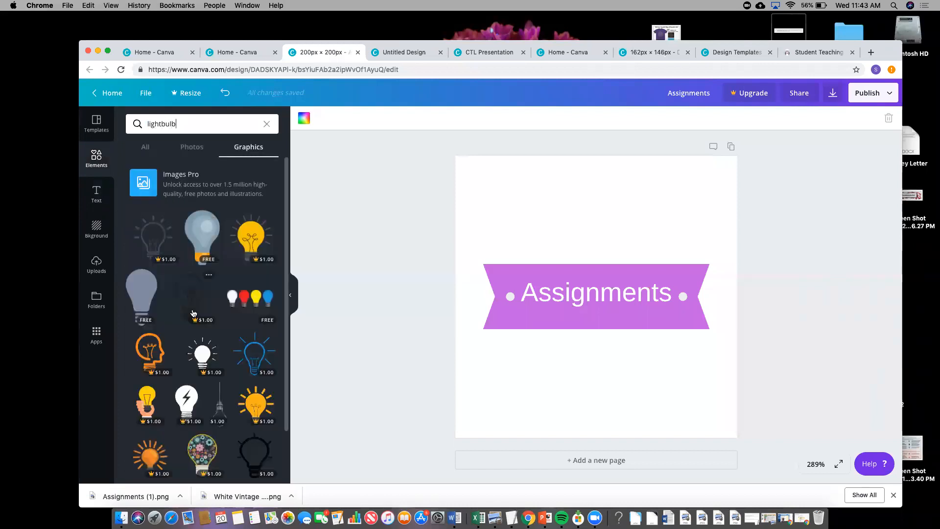
scroll(196, 313, down, 3)
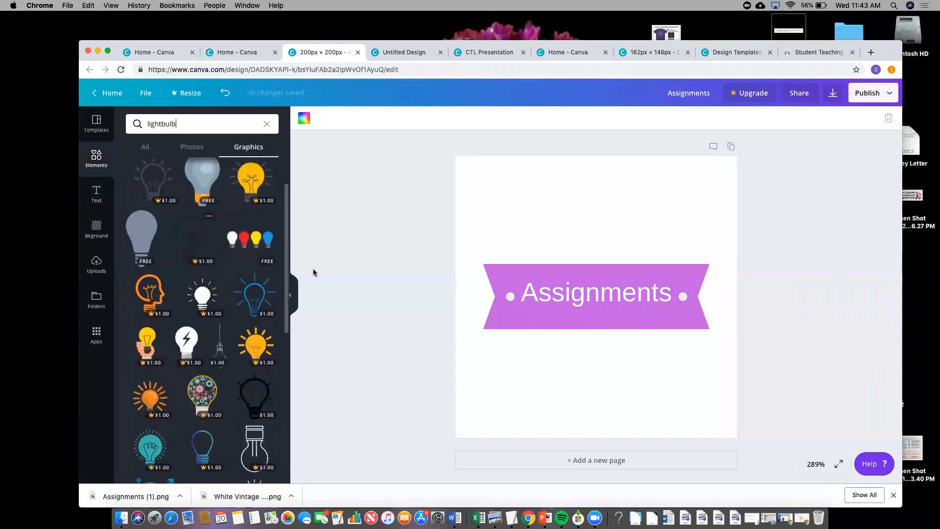
- Add a blank Page 2 to the Assignments banner and place the free blue-grey lightbulb on it
click(523, 286)
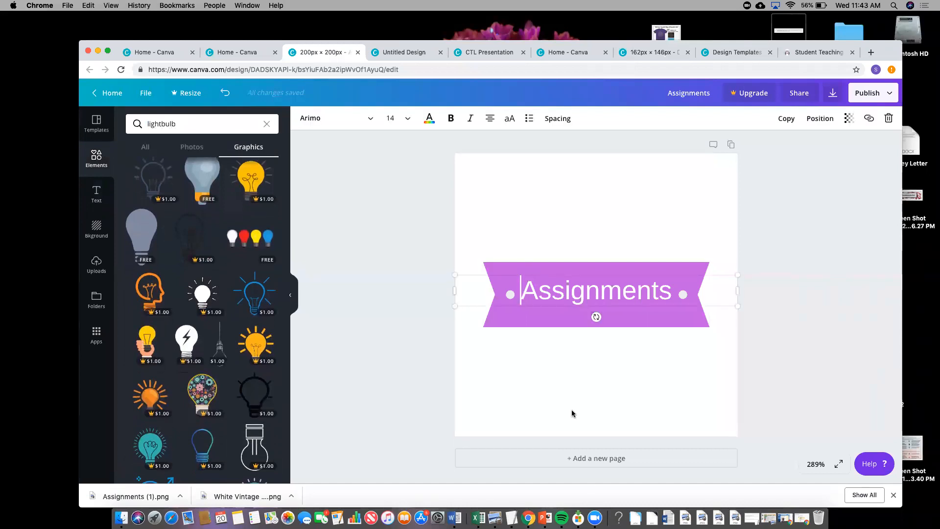
click(598, 457)
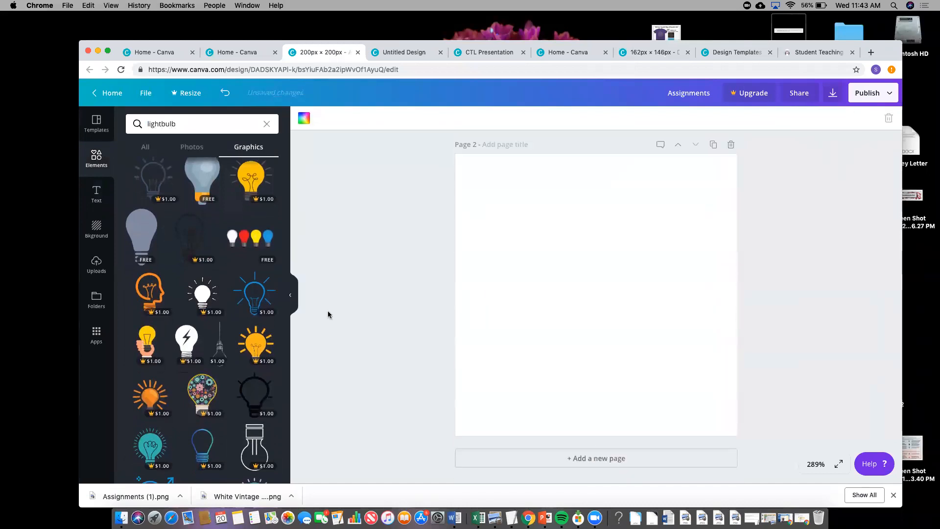
scroll(180, 359, down, 3)
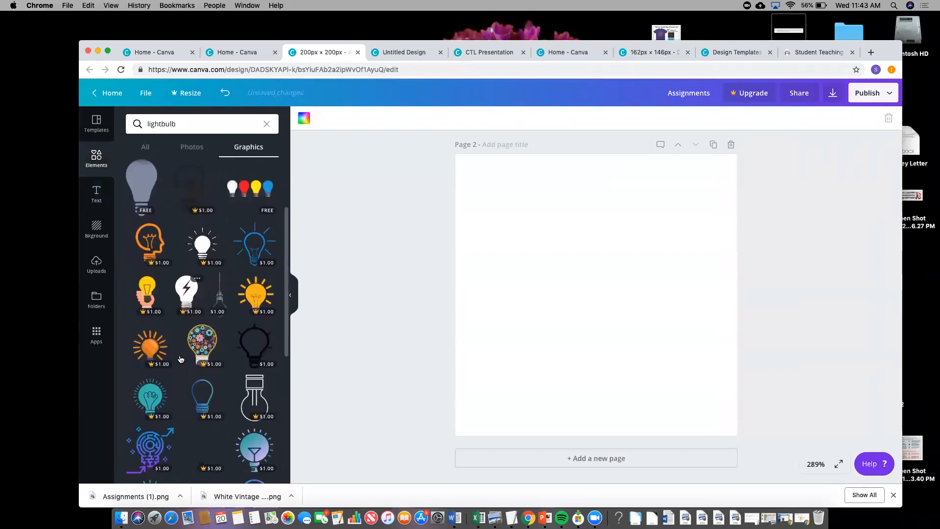
scroll(201, 240, up, 5)
click(201, 236)
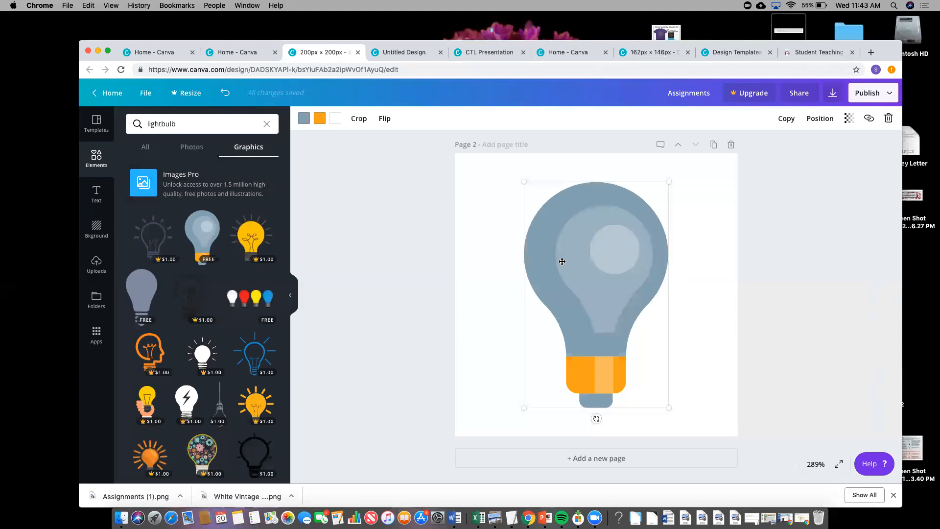
key(ctrl+Tab)
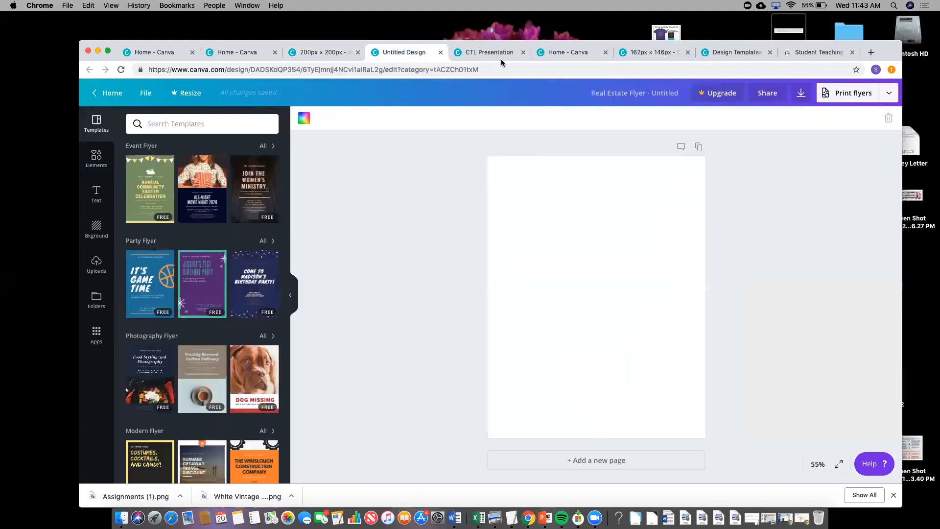
- Show the CTL Presentation's final Tutorial slide full screen, exit, and return to Canva home
key(ctrl+Tab)
key(Right)
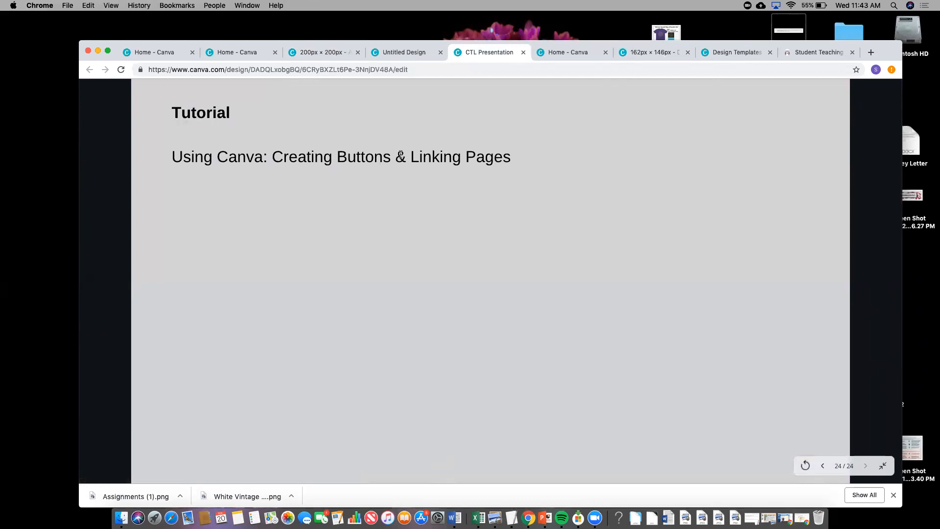
key(ctrl+super+f)
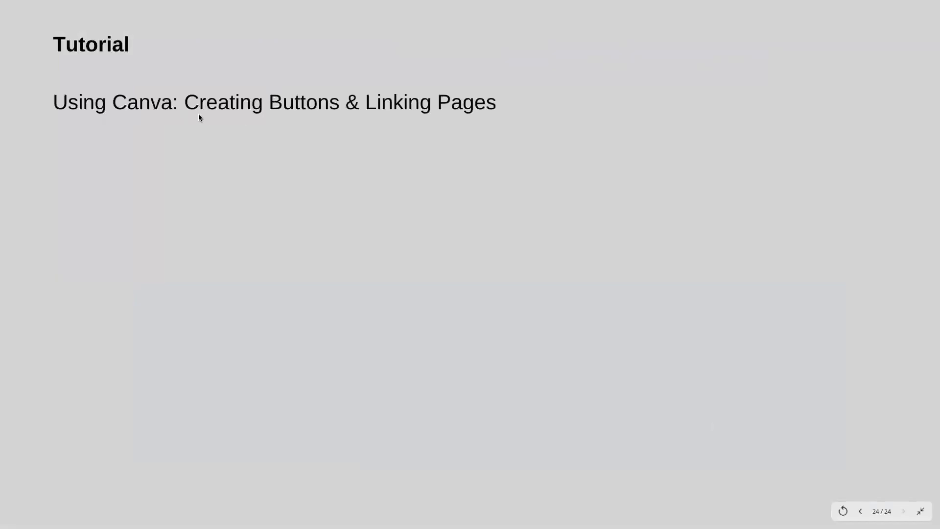
key(Escape)
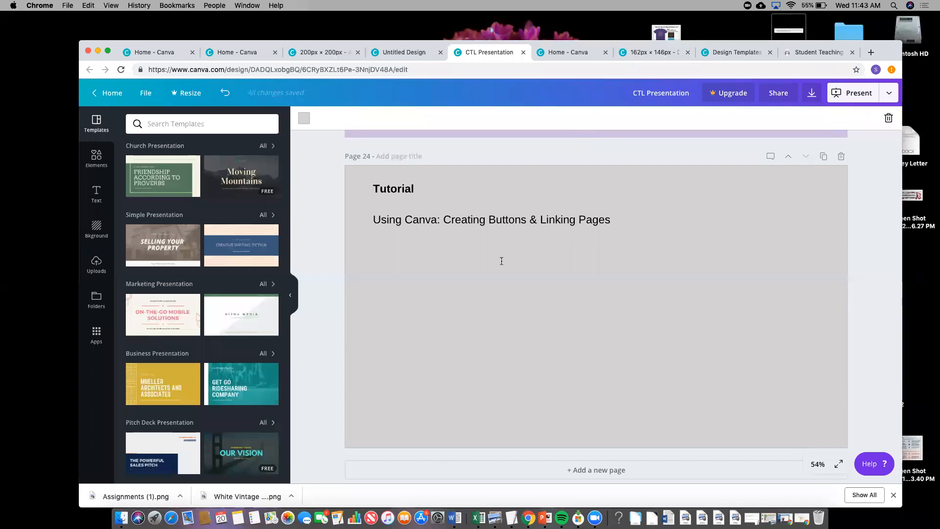
key(ctrl+Tab)
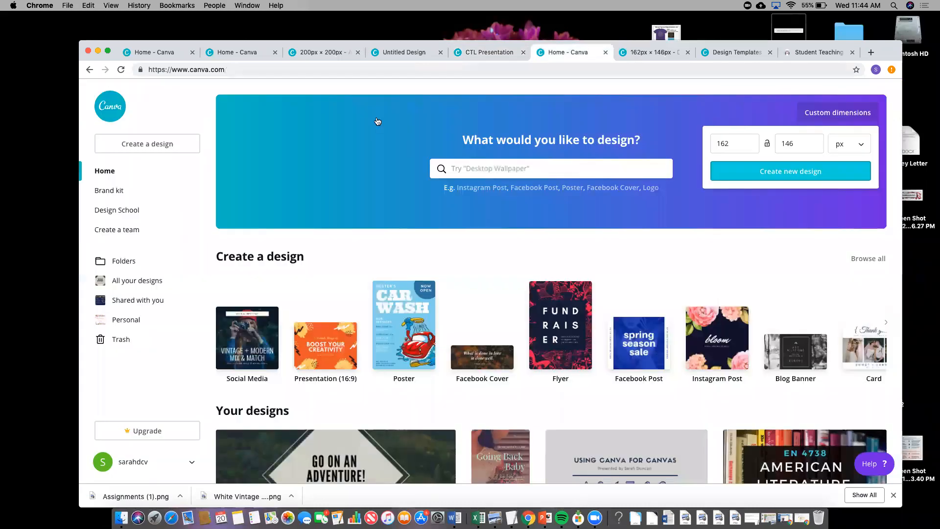
- Try Abril Fatface and Aileron Heavy on the Disciplines of Christian Living heading, settling on Allerta Stencil
key(ctrl+Tab)
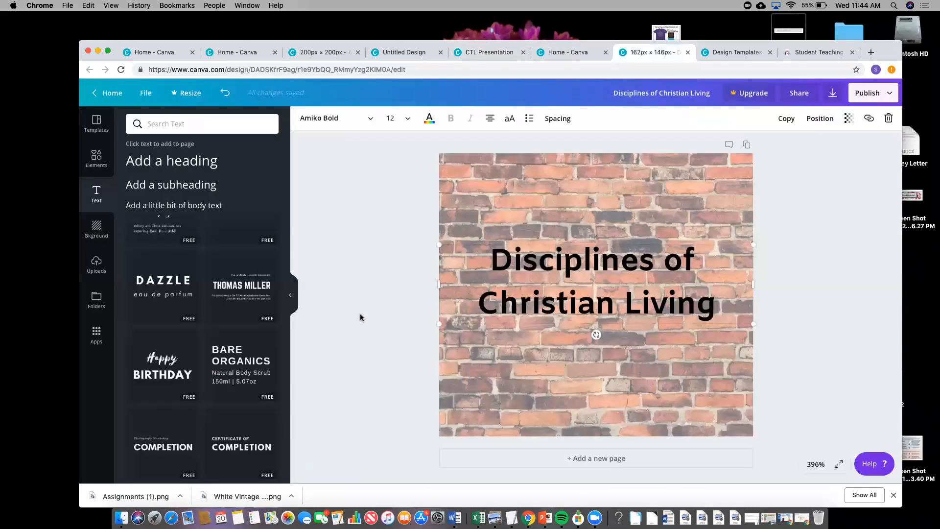
click(372, 317)
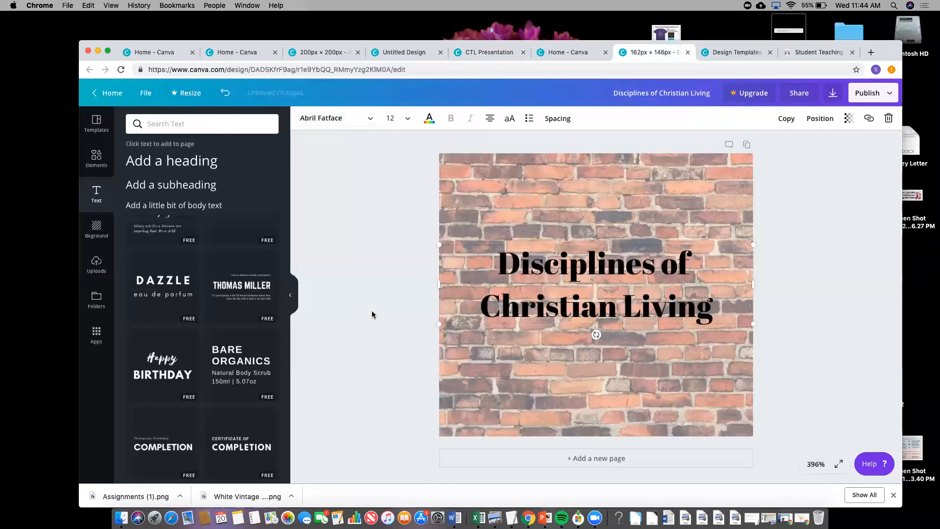
click(368, 121)
scroll(352, 328, down, 4)
click(348, 337)
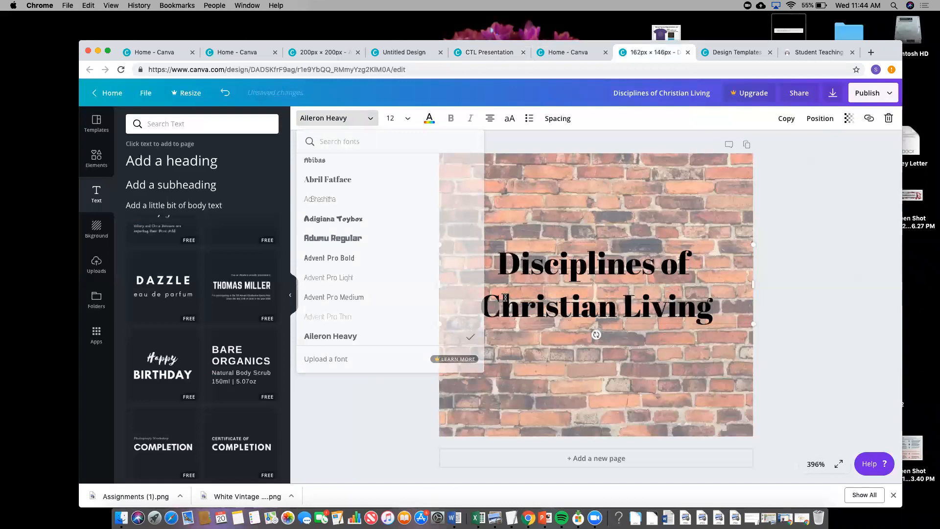
click(353, 119)
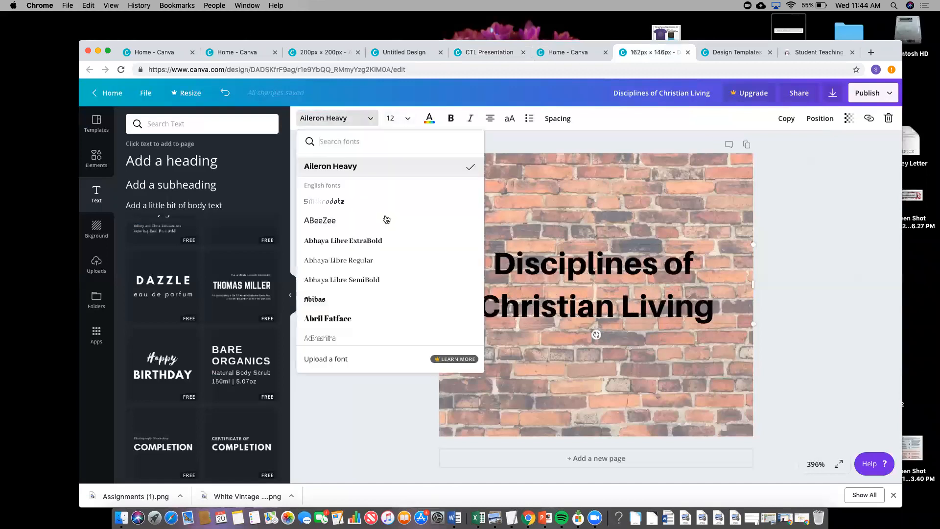
scroll(386, 220, down, 10)
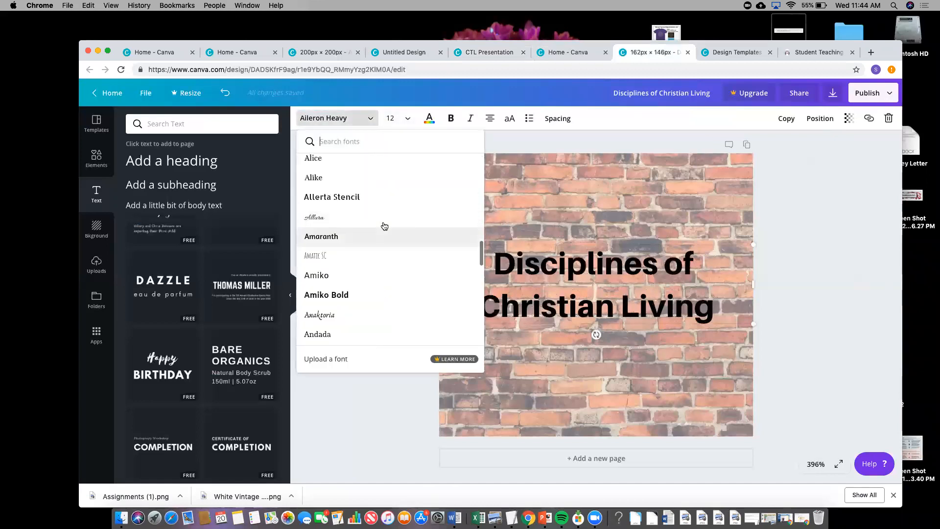
click(384, 197)
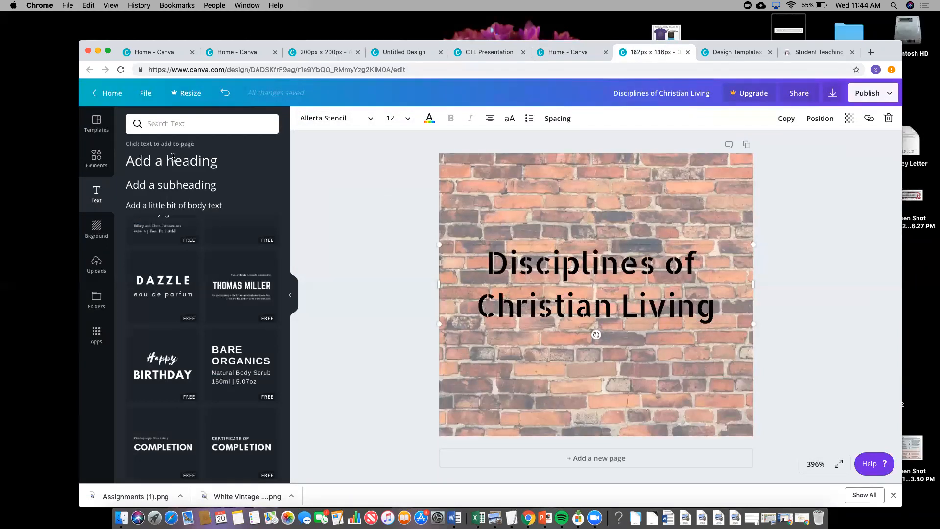
click(108, 93)
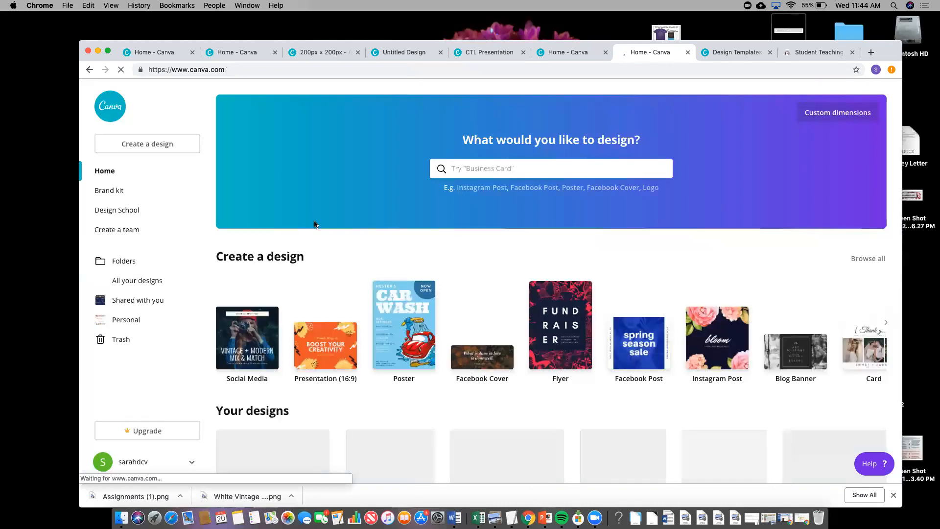
- Scroll to Your designs and open the EN 4322 American Literature Facebook cover design
scroll(314, 223, down, 2)
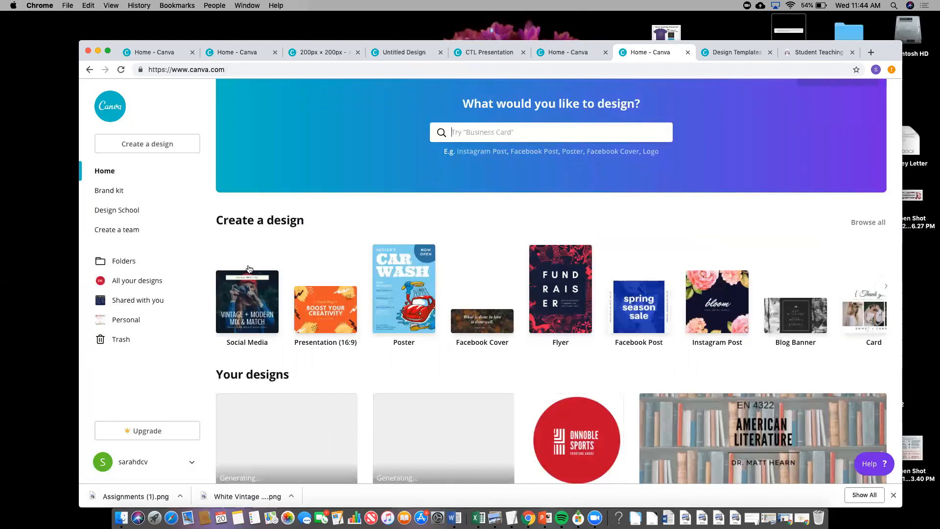
scroll(398, 340, down, 1)
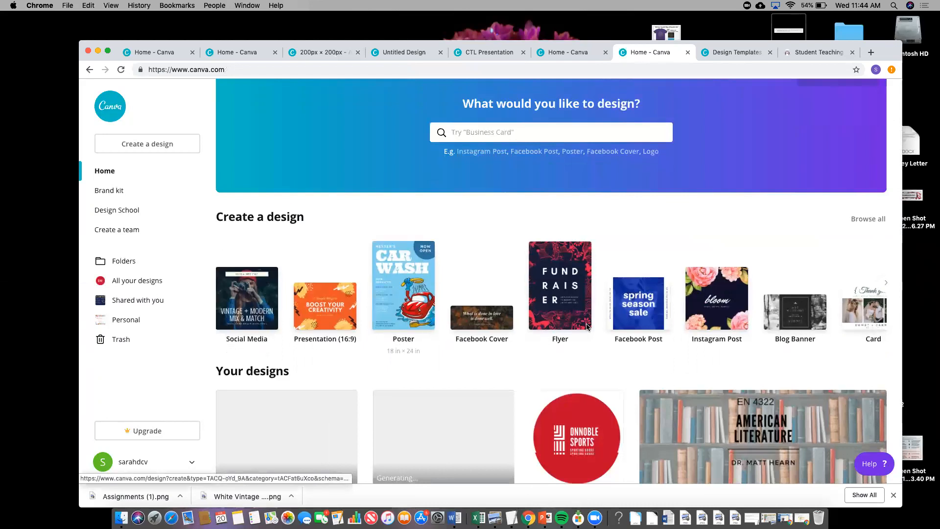
scroll(416, 221, down, 5)
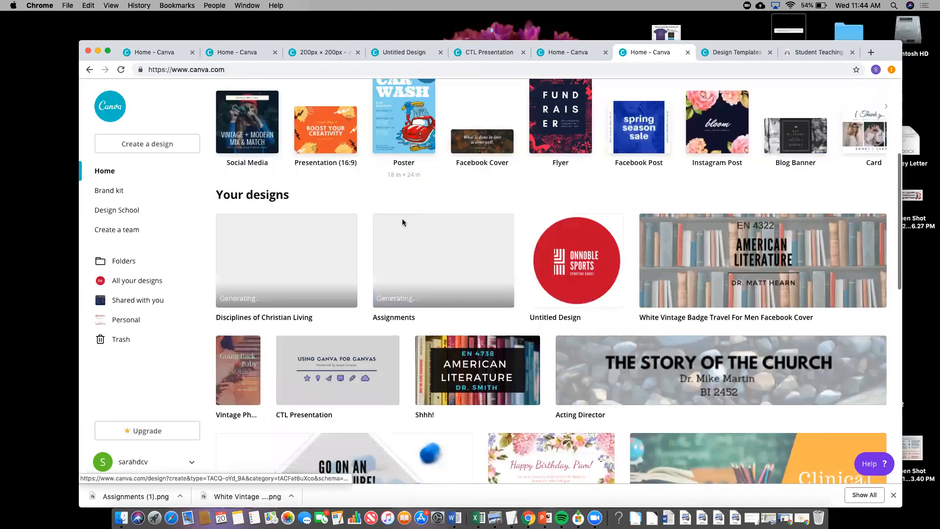
scroll(395, 221, down, 1)
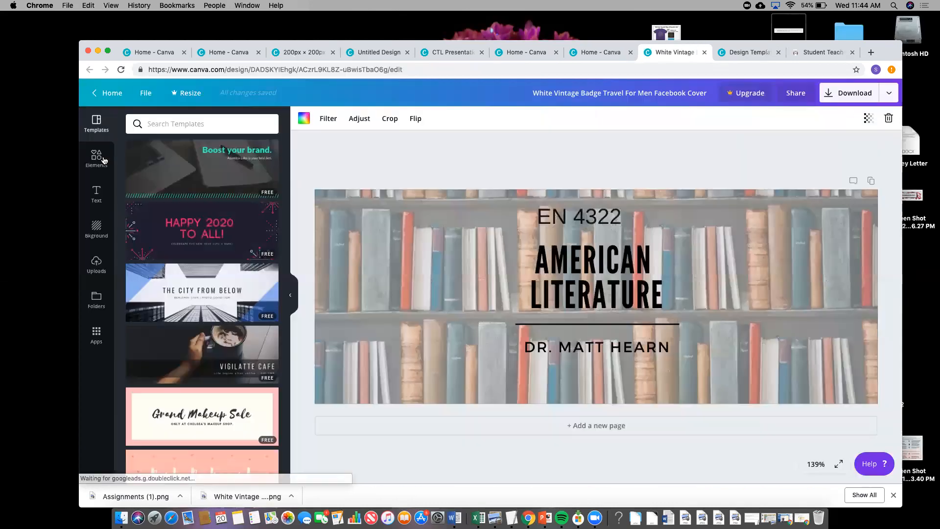
click(106, 160)
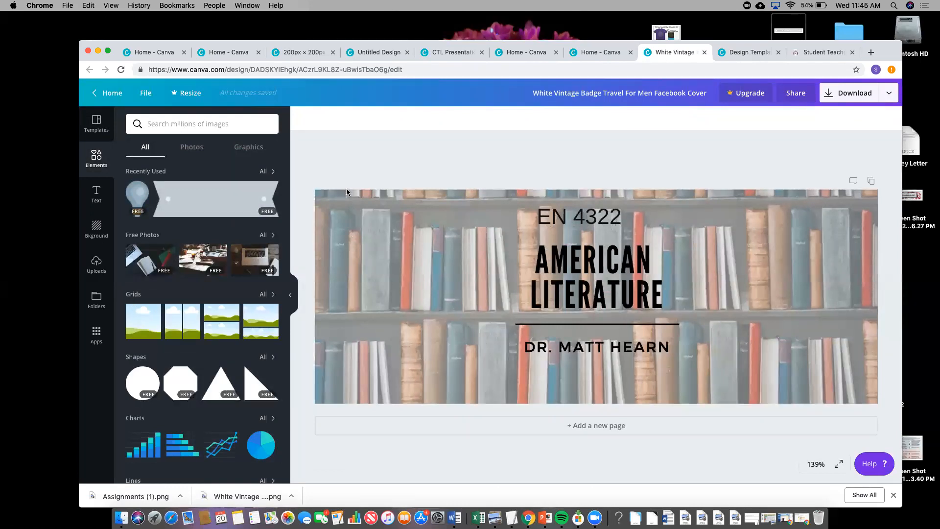
- Delete the bookshelf background photo and browse the previously uploaded images
double_click(332, 214)
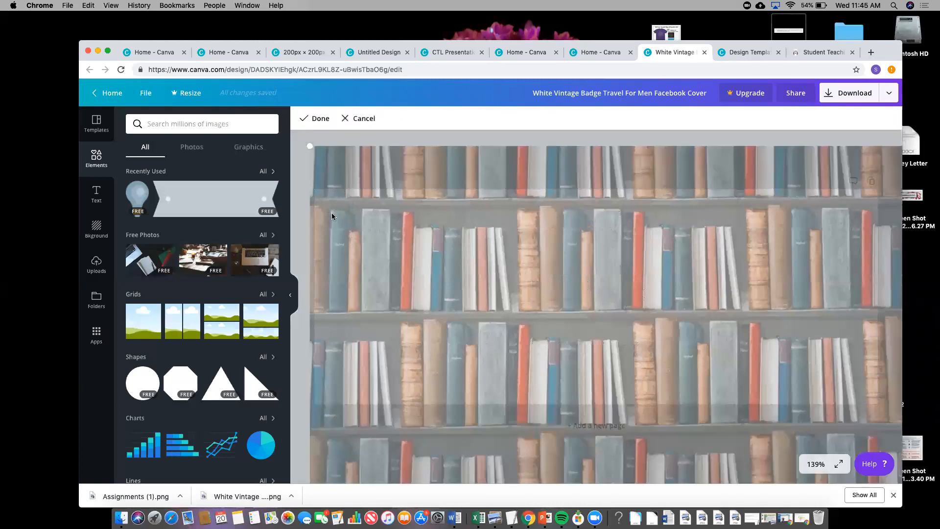
key(Delete)
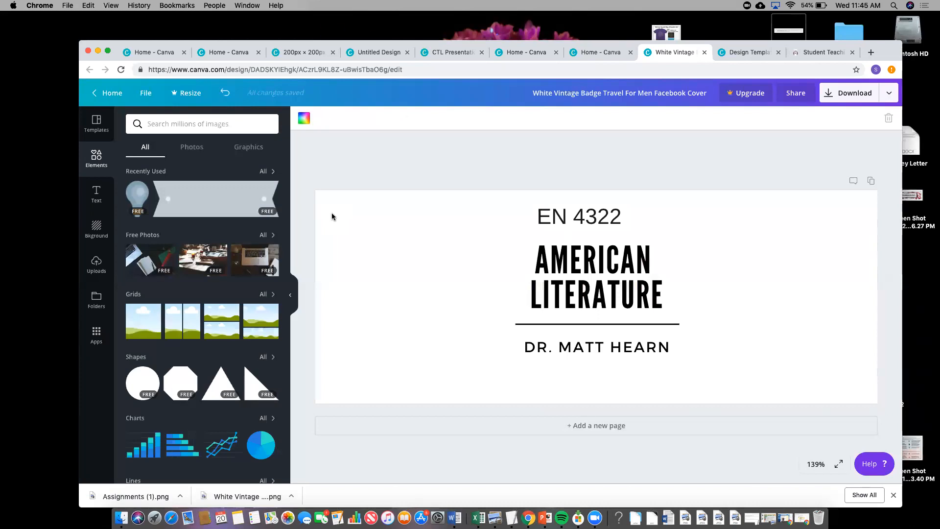
click(95, 265)
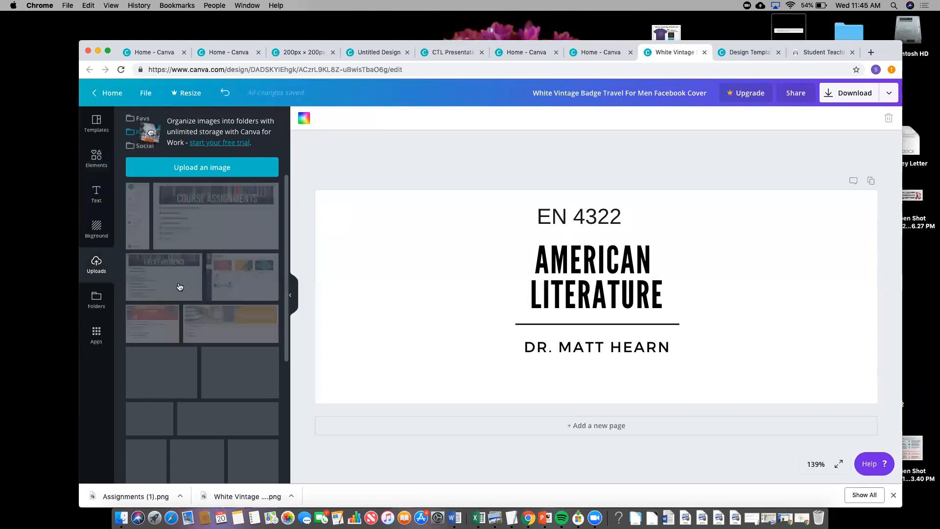
scroll(179, 287, down, 1)
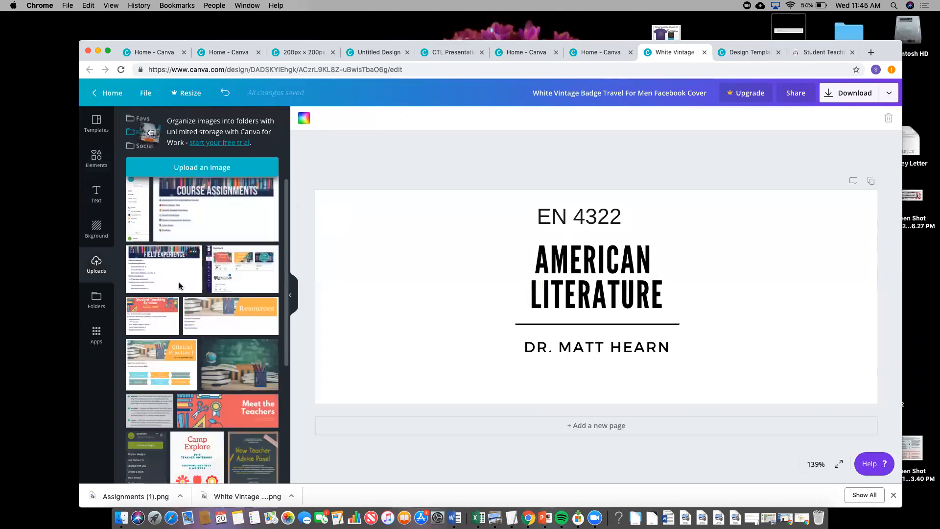
scroll(178, 282, down, 5)
scroll(178, 282, down, 5)
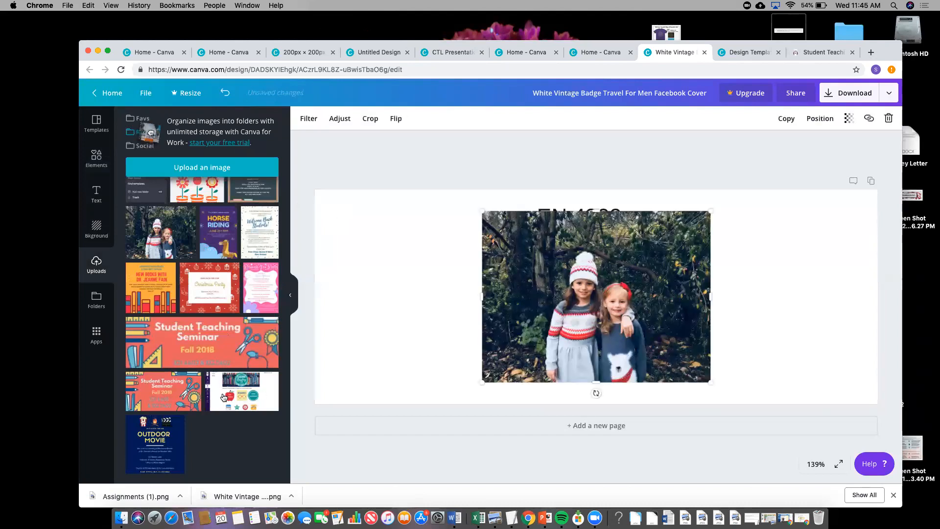
- Stretch the photo of the two girls across the page and lower its transparency
drag(482, 383, 253, 413)
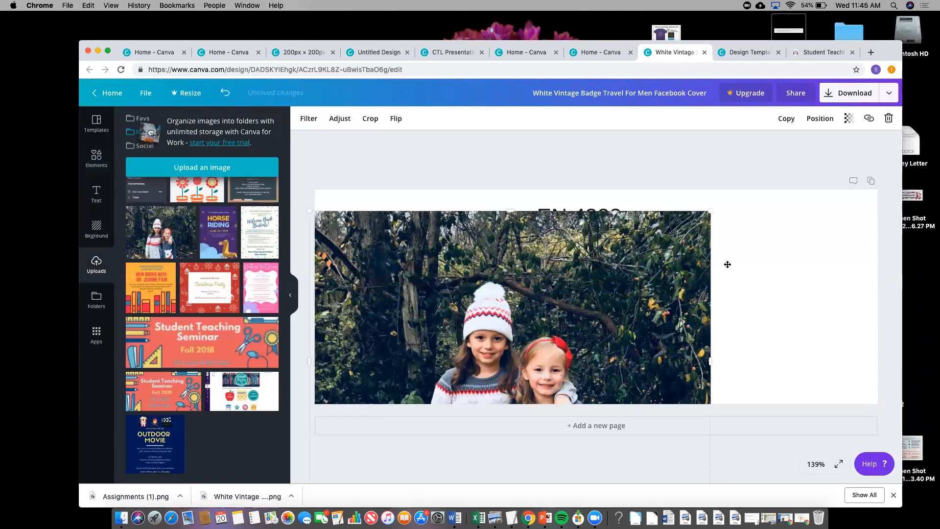
click(849, 118)
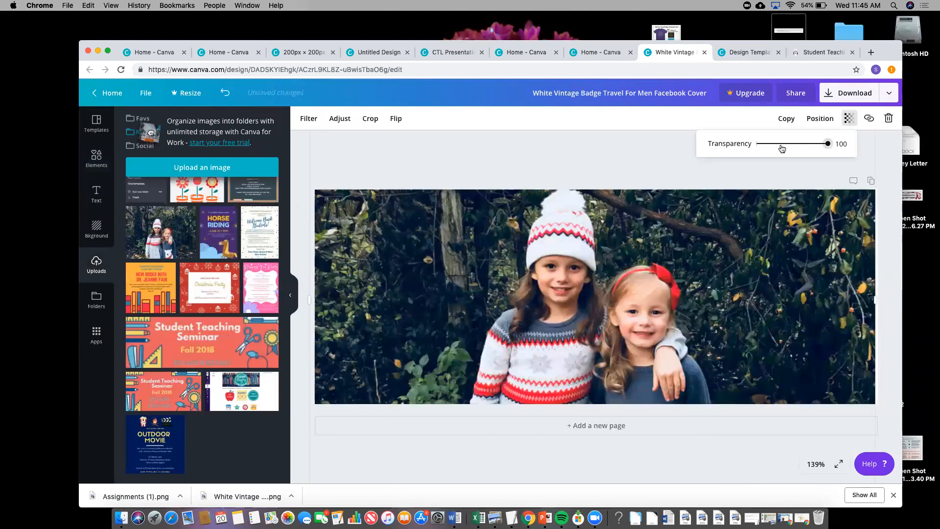
click(667, 209)
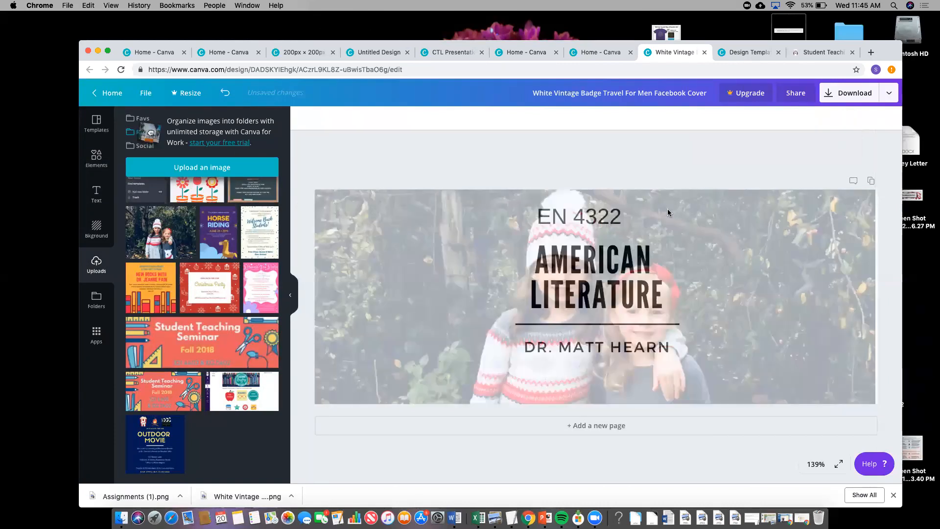